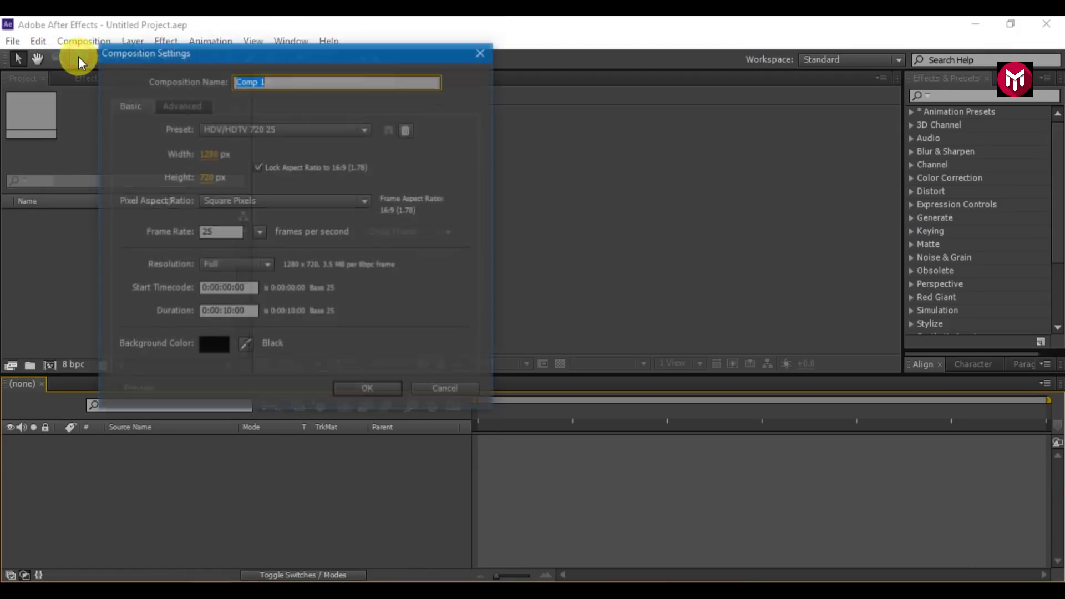
# Create the logo_formation composition at 1280×720, 25 fps, 10 seconds.
pyautogui.write('logo_formation')
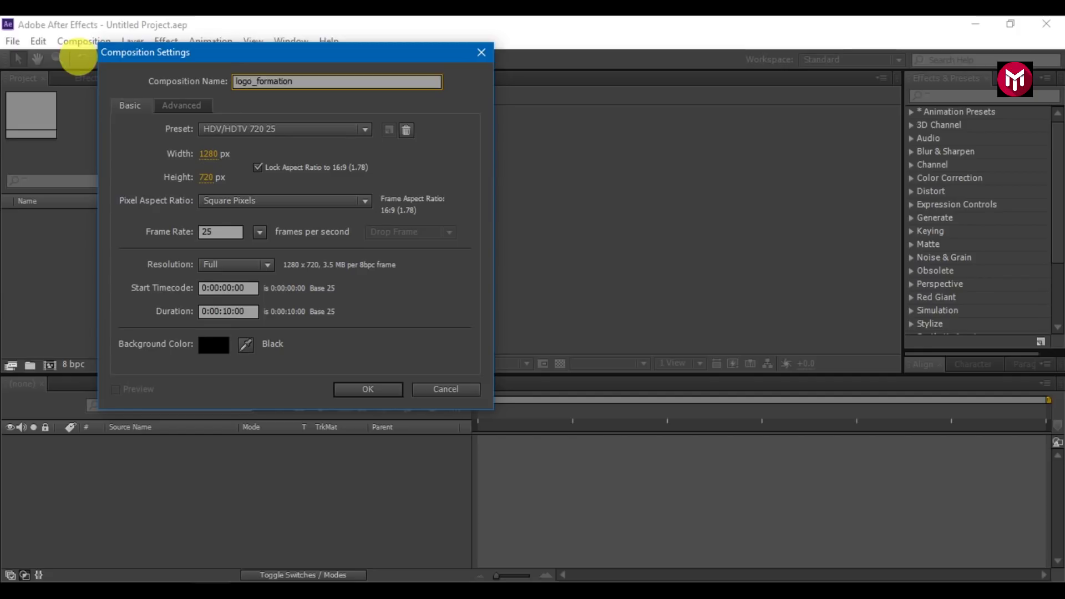
pyautogui.press('Return')
# Add a new solid layer named BG to the composition.
pyautogui.rightClick(207, 457)
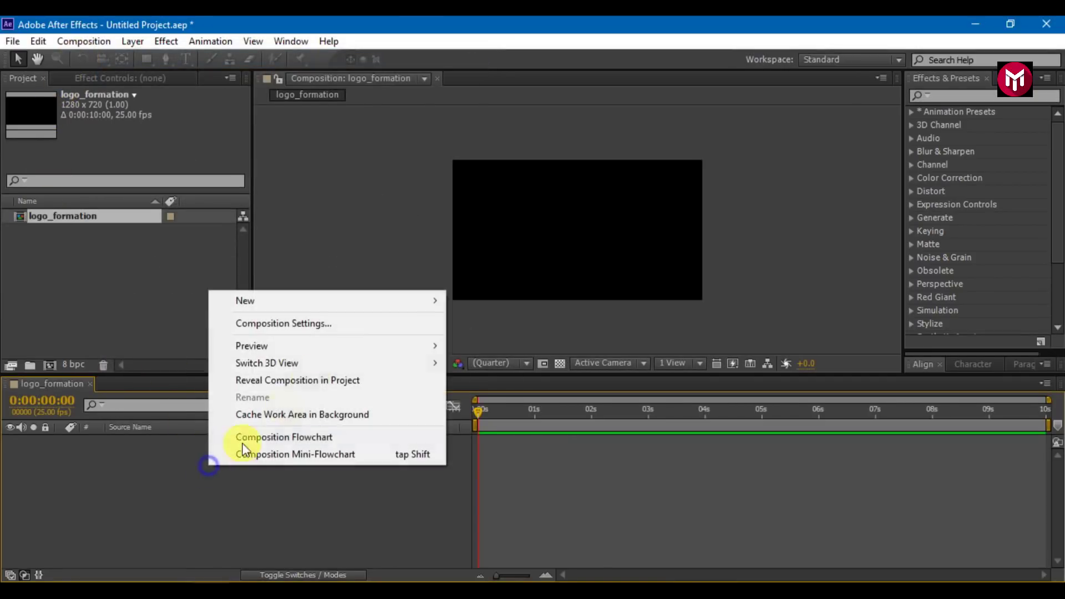
pyautogui.moveTo(416, 305)
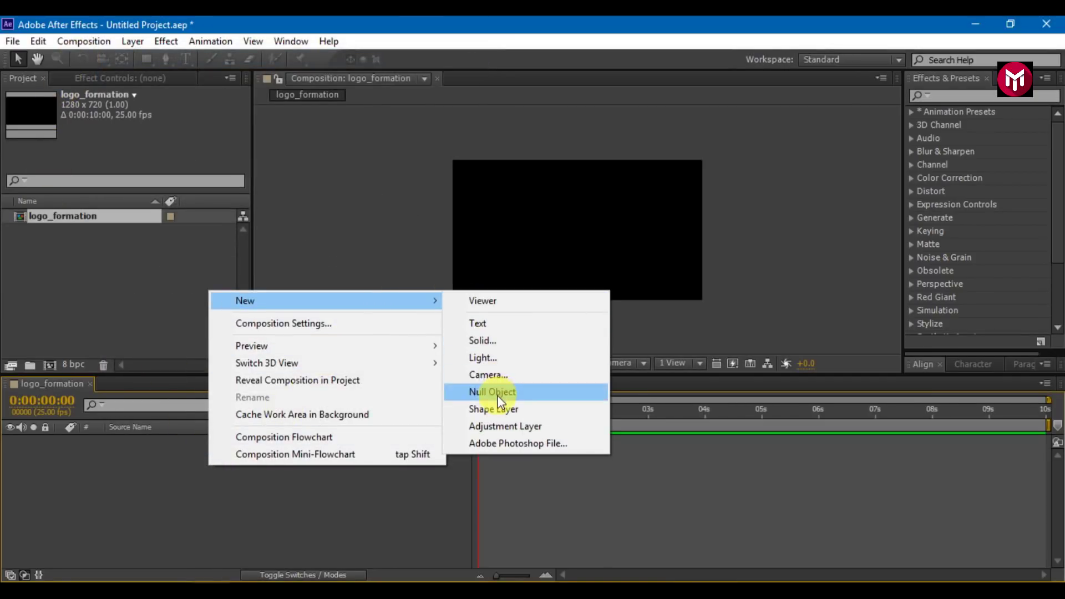
pyautogui.click(487, 345)
pyautogui.write('BG')
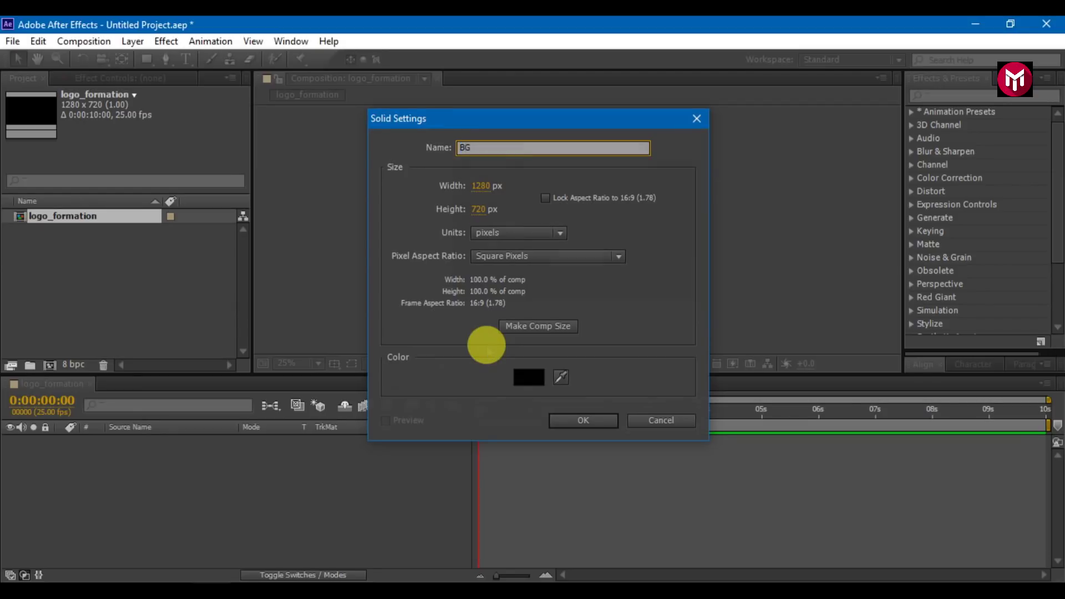
pyautogui.press('Return')
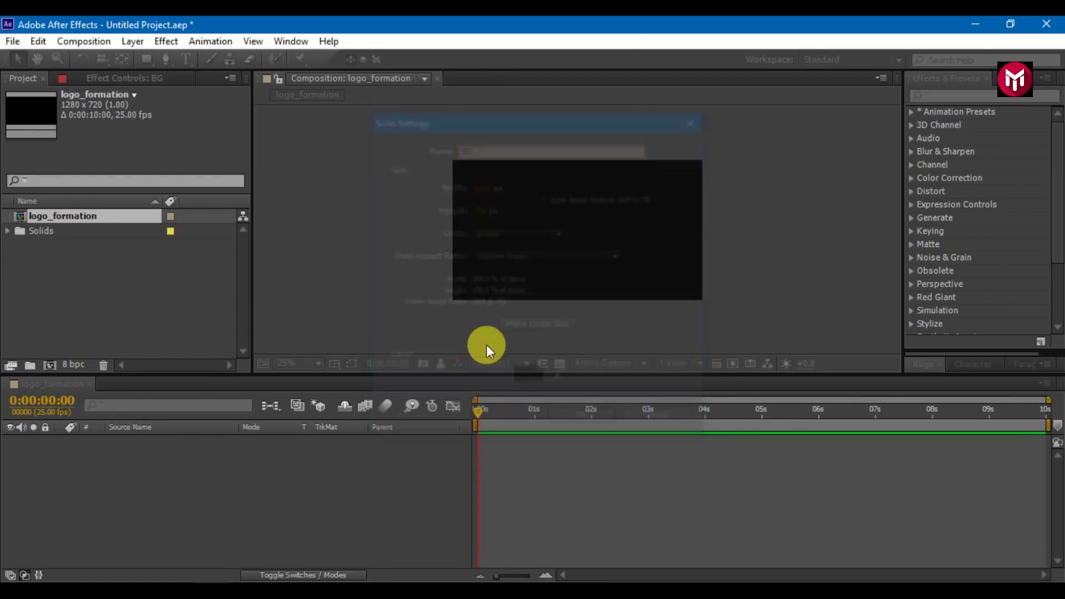
# Apply the Ramp effect to BG and set its shape to Radial Ramp.
pyautogui.click(943, 96)
pyautogui.write('ram')
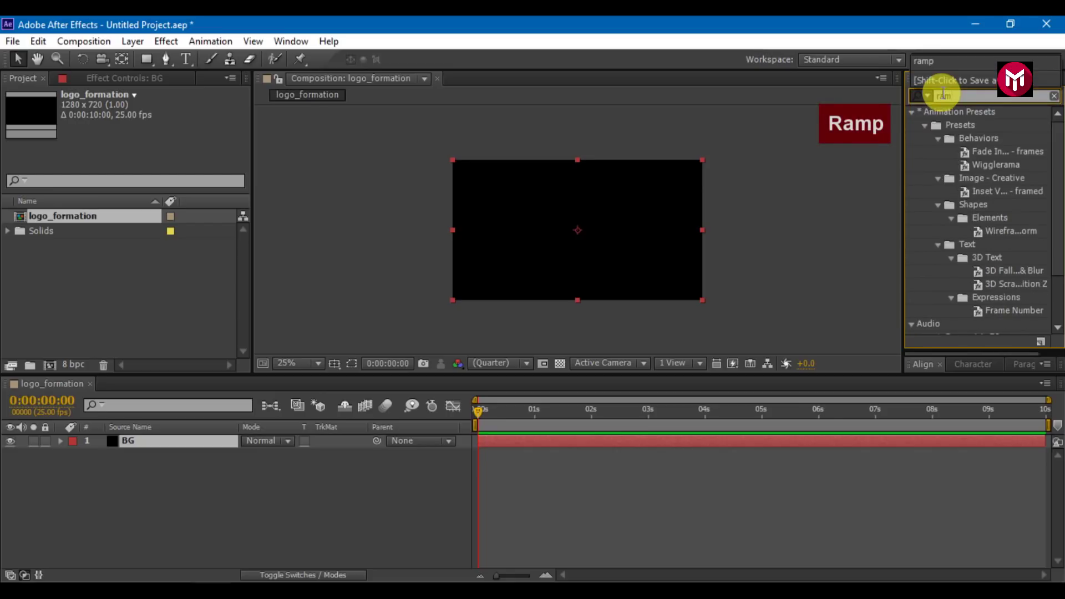
pyautogui.write('p')
pyautogui.doubleClick(941, 125)
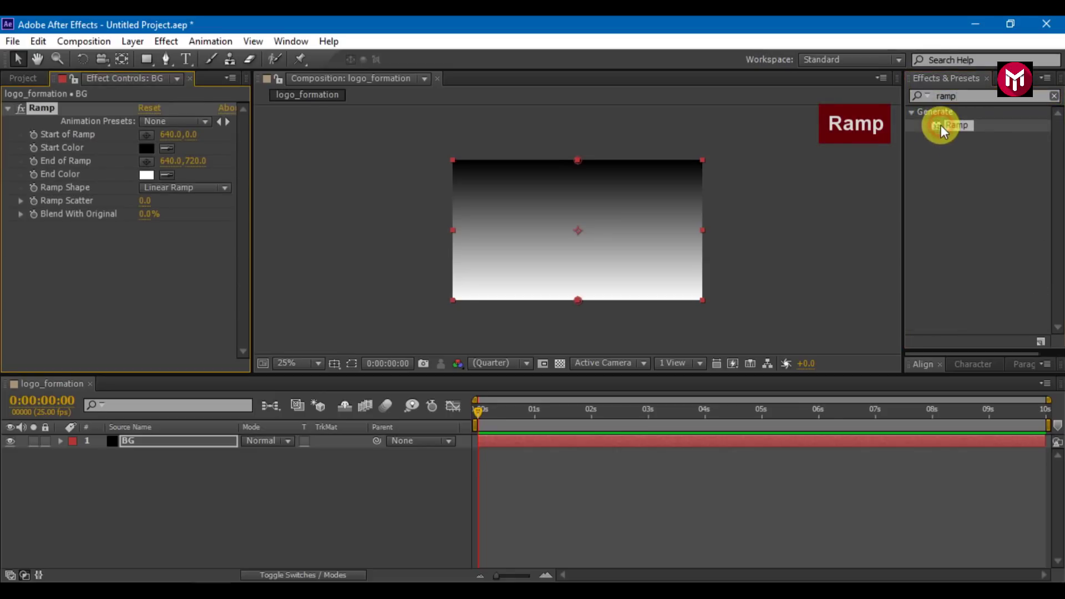
pyautogui.click(152, 188)
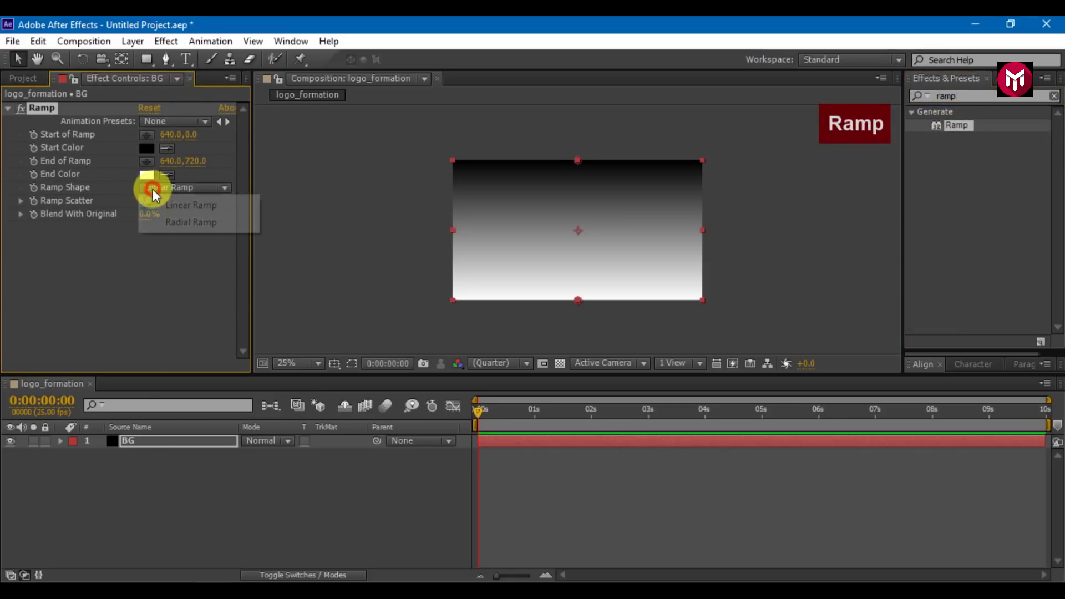
pyautogui.click(172, 222)
# Make the ramp run from a deep blue start colour to a black end colour.
pyautogui.click(147, 148)
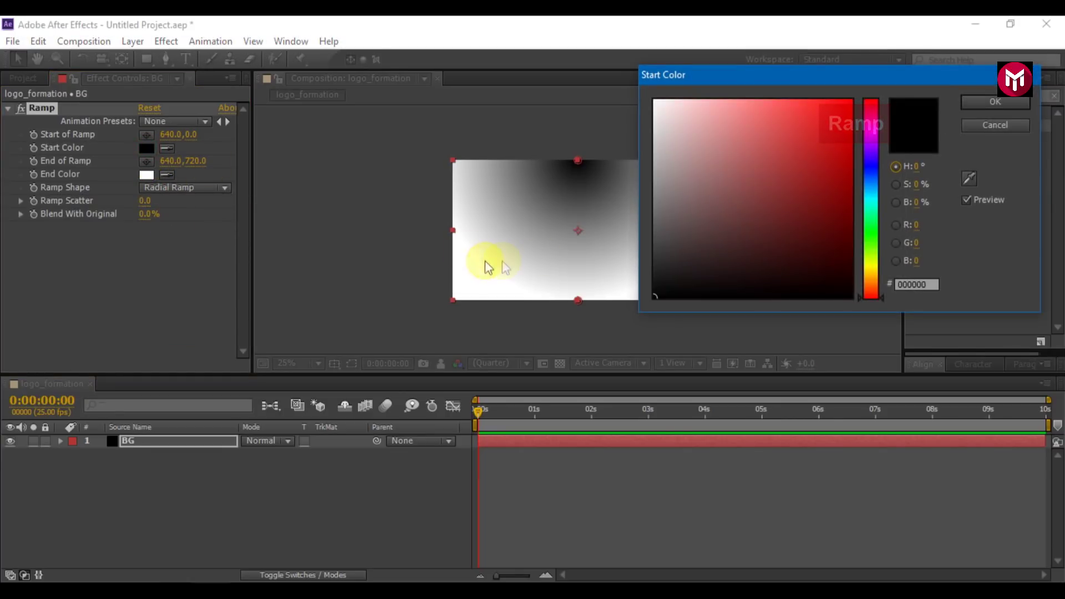
pyautogui.click(871, 190)
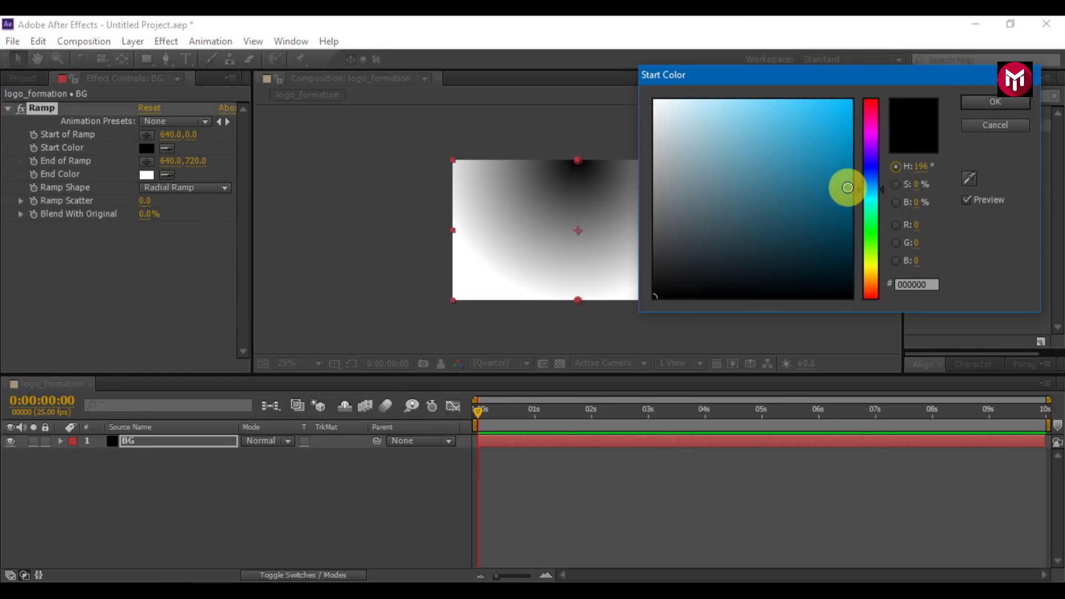
pyautogui.click(848, 188)
pyautogui.press('Return')
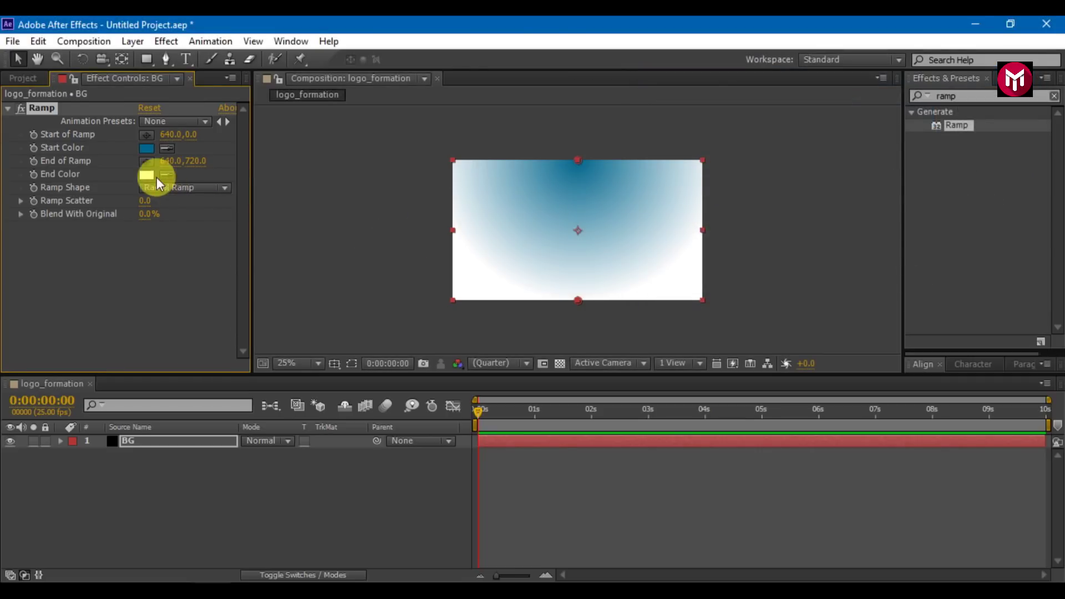
pyautogui.click(147, 175)
pyautogui.moveTo(837, 231); pyautogui.dragTo(851, 309)
pyautogui.press('Return')
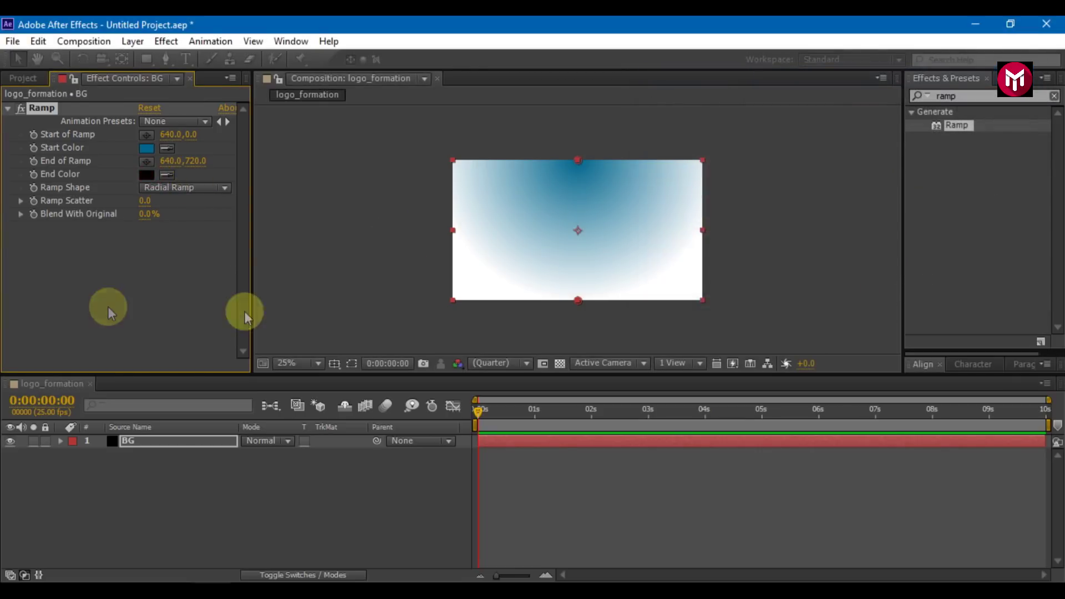
# Set Ramp Scatter to 150 and End of Ramp Y to 1000.
pyautogui.click(145, 201)
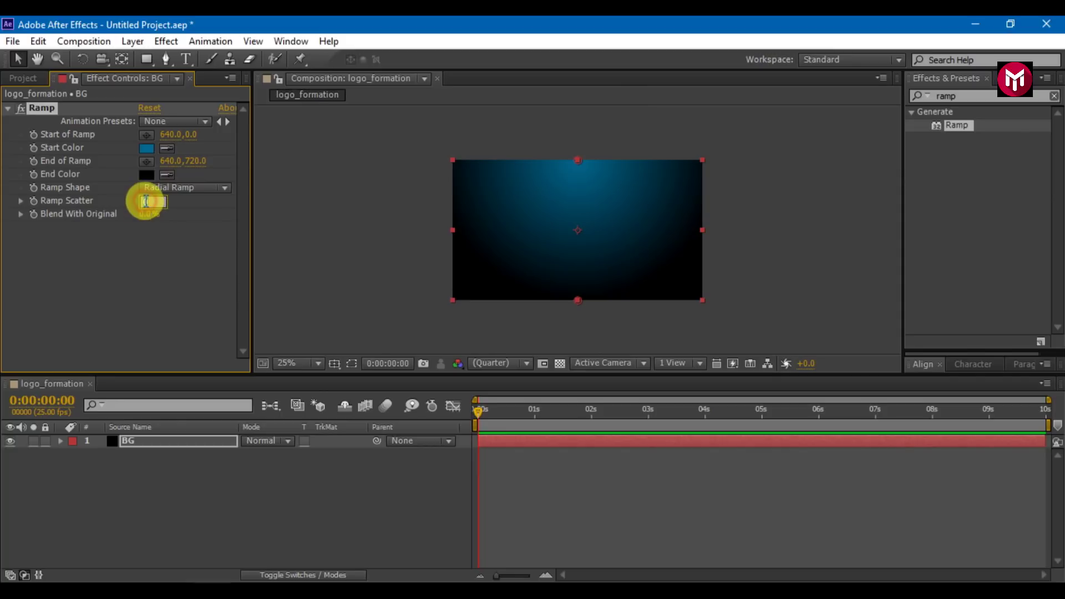
pyautogui.write('150')
pyautogui.press('Return')
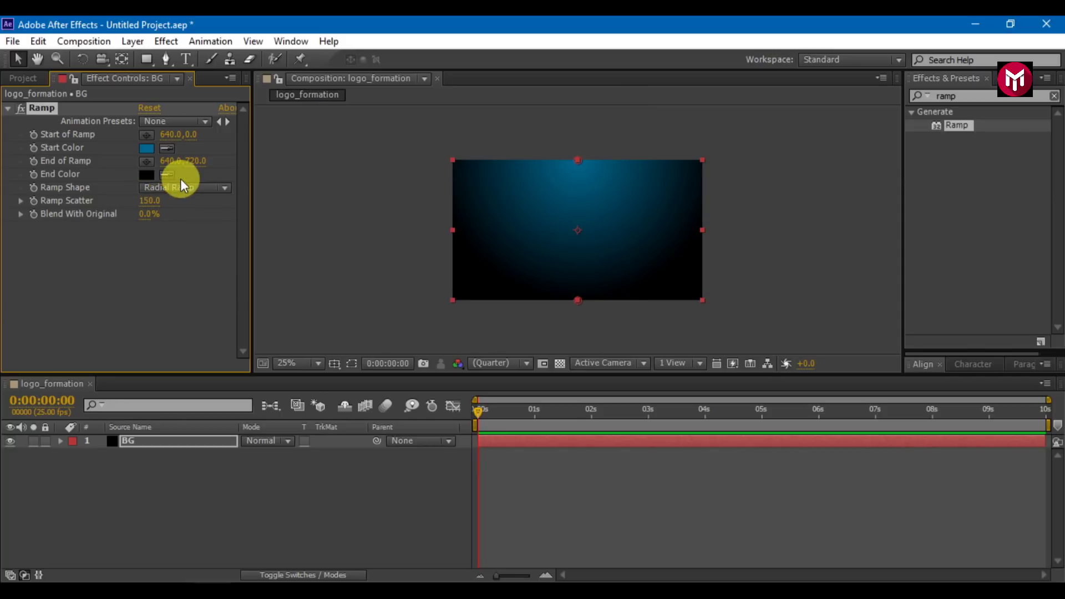
pyautogui.click(188, 162)
pyautogui.write('100')
pyautogui.press('Return')
pyautogui.click(191, 161)
pyautogui.write('100')
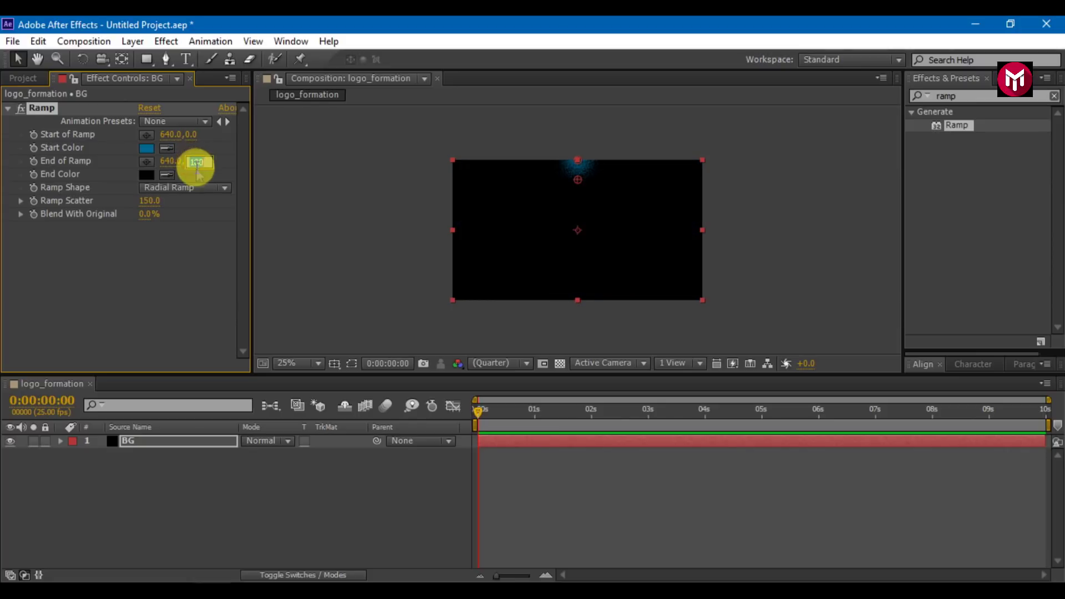
pyautogui.write('0')
pyautogui.press('Return')
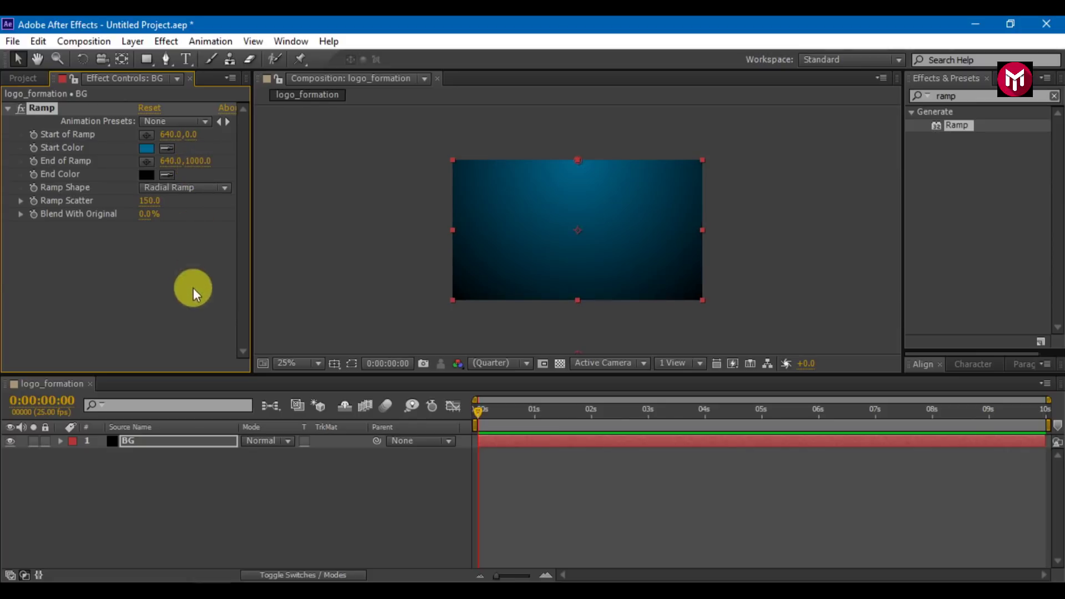
pyautogui.click(23, 78)
# Import logo.png and place it in the composition above BG.
pyautogui.rightClick(77, 319)
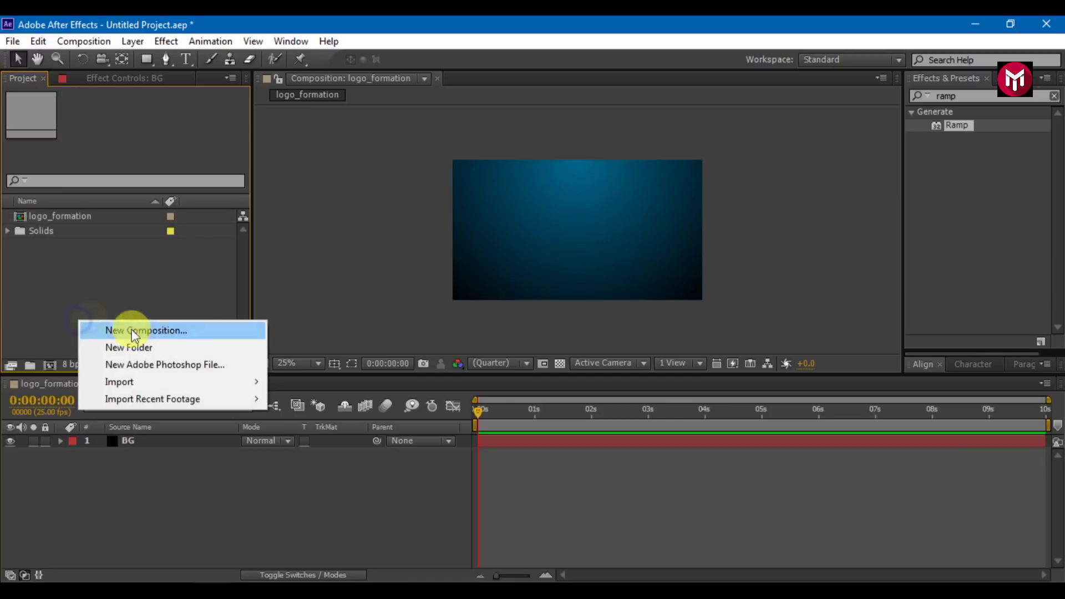
pyautogui.moveTo(233, 383)
pyautogui.click(297, 383)
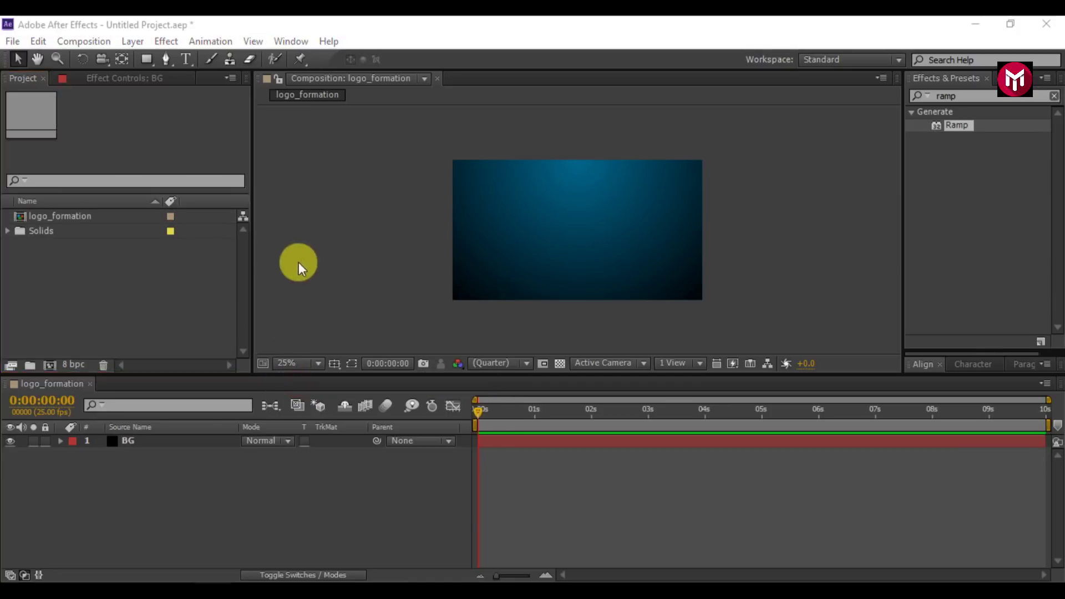
pyautogui.doubleClick(292, 141)
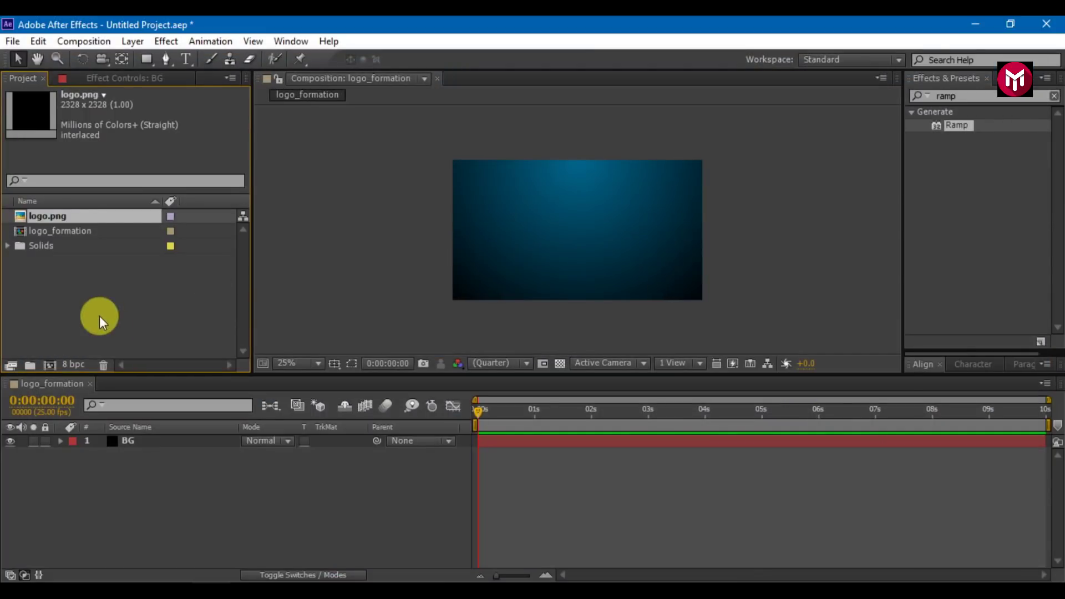
pyautogui.moveTo(47, 216); pyautogui.dragTo(145, 439)
# Scale the logo.png layer down to 10%.
pyautogui.press('s')
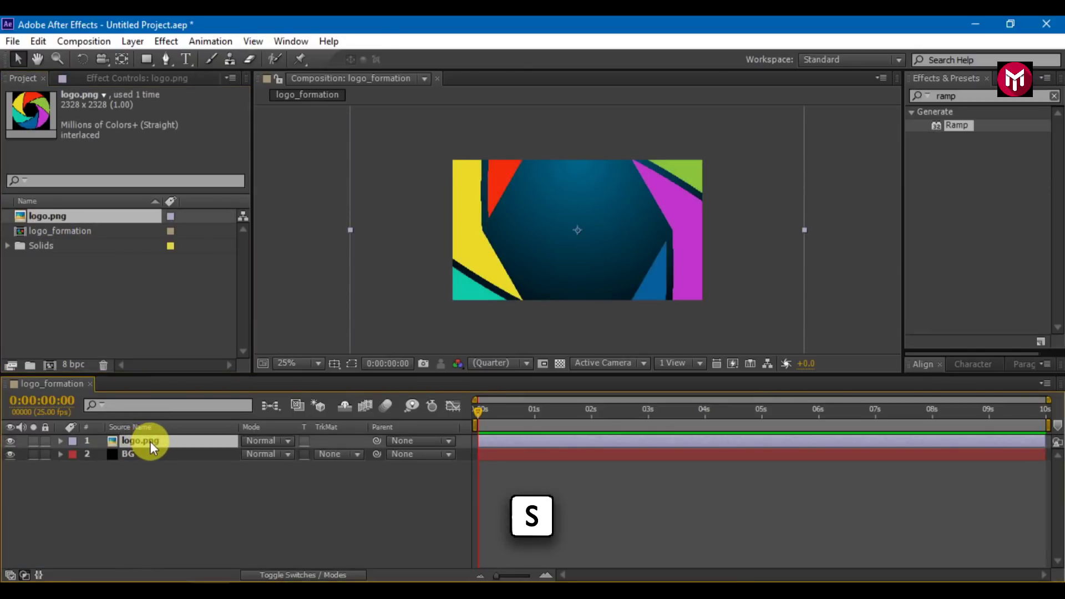
pyautogui.click(267, 456)
pyautogui.write('10')
pyautogui.press('Return')
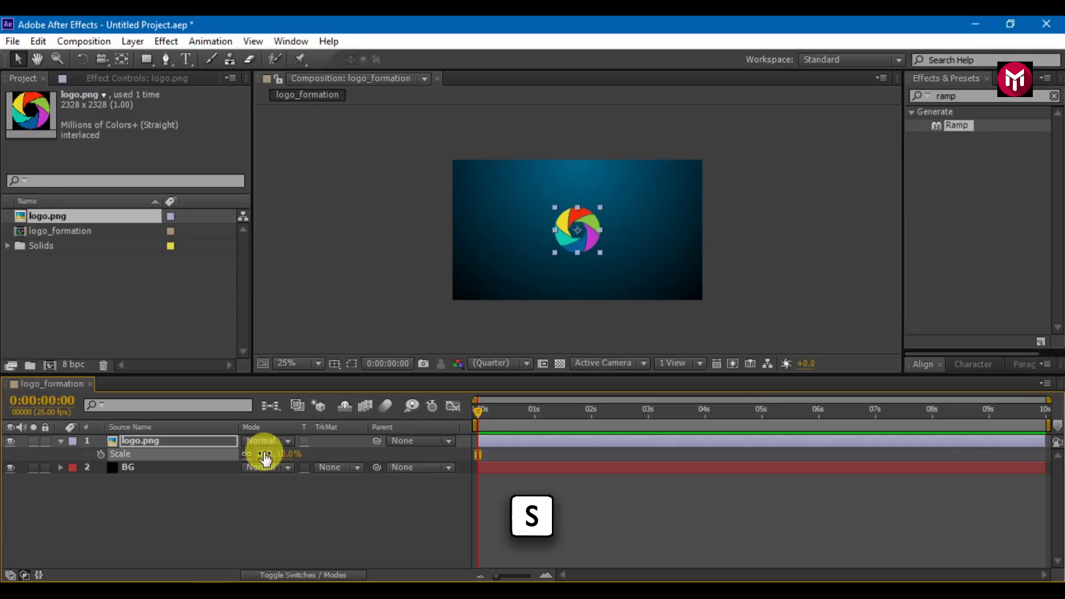
pyautogui.click(231, 528)
# Pre-compose the logo.png layer into a comp named logo.
pyautogui.rightClick(146, 444)
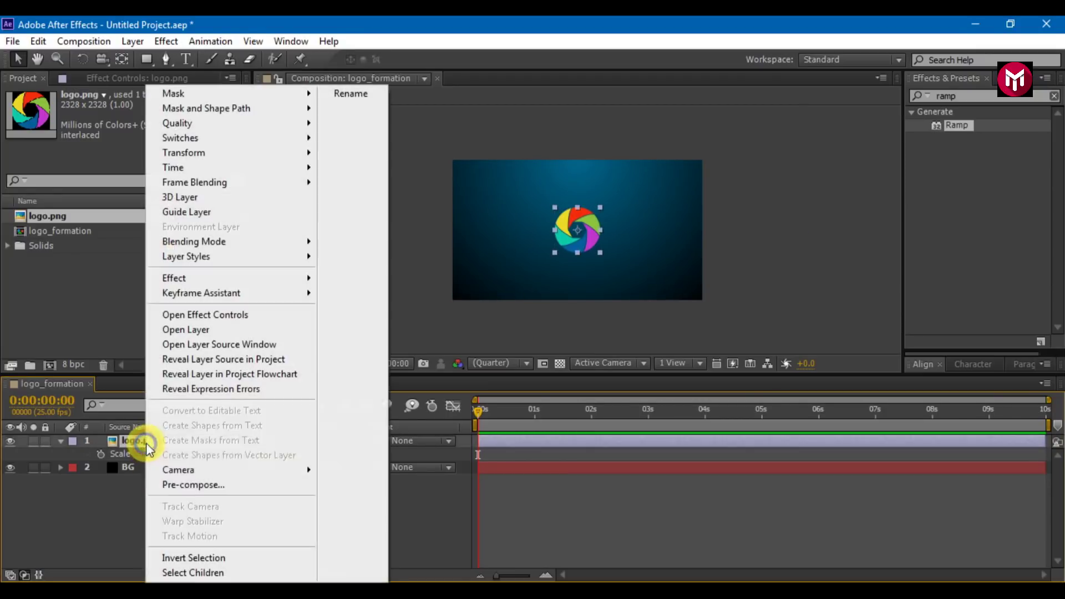
pyautogui.click(175, 484)
pyautogui.press('BackSpace')
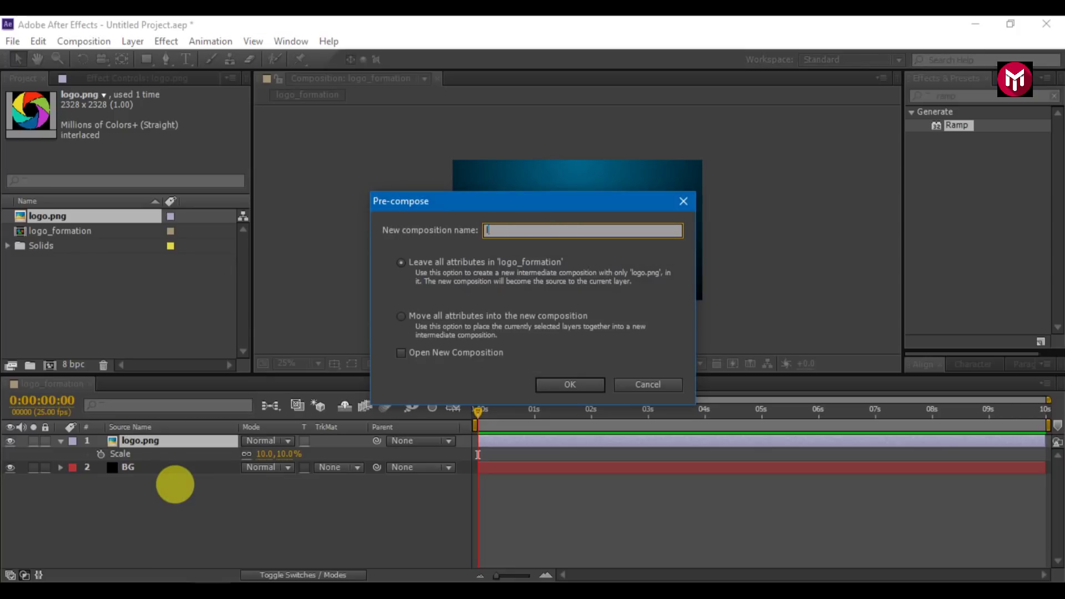
pyautogui.press('Return')
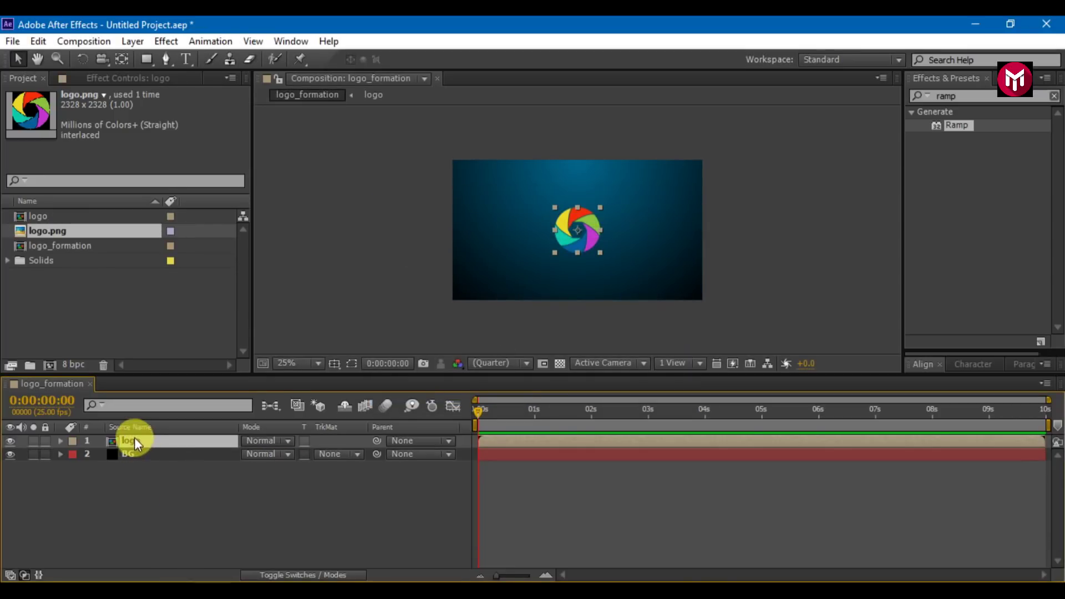
# Pre-compose the logo layer again into a comp named display and open it.
pyautogui.rightClick(134, 437)
pyautogui.click(161, 482)
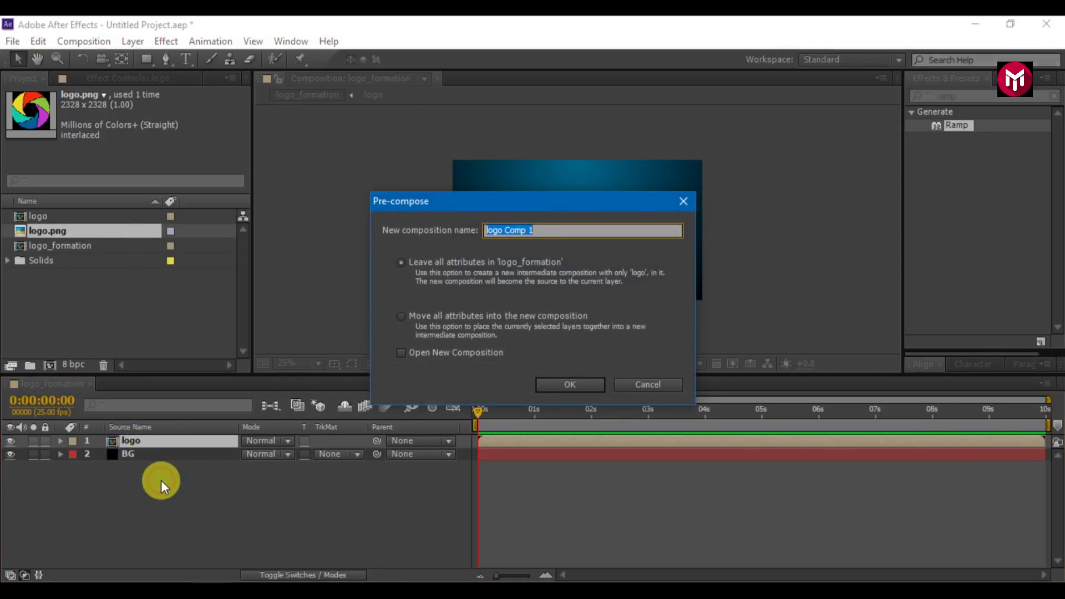
pyautogui.write('display')
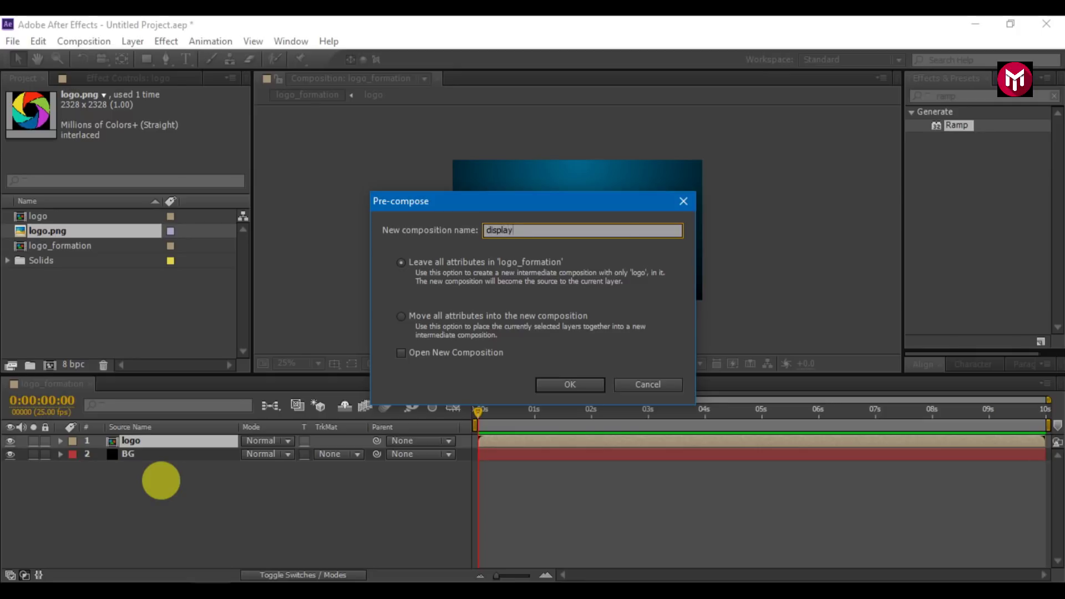
pyautogui.press('Return')
pyautogui.doubleClick(132, 445)
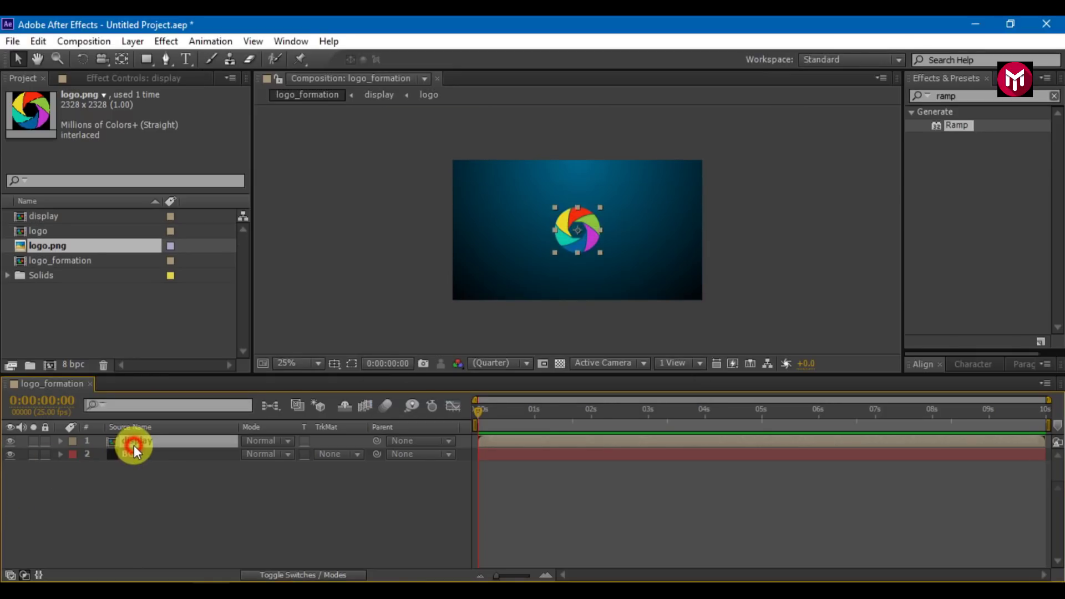
pyautogui.click(137, 440)
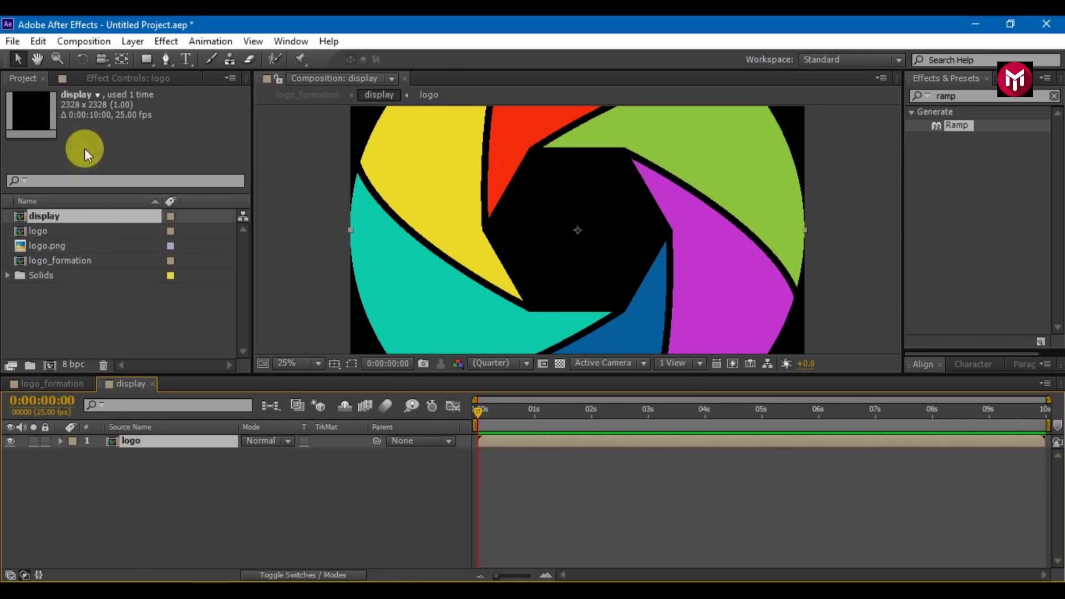
# Change the display comp's settings to the HDV/HDTV 720 25 preset.
pyautogui.click(85, 41)
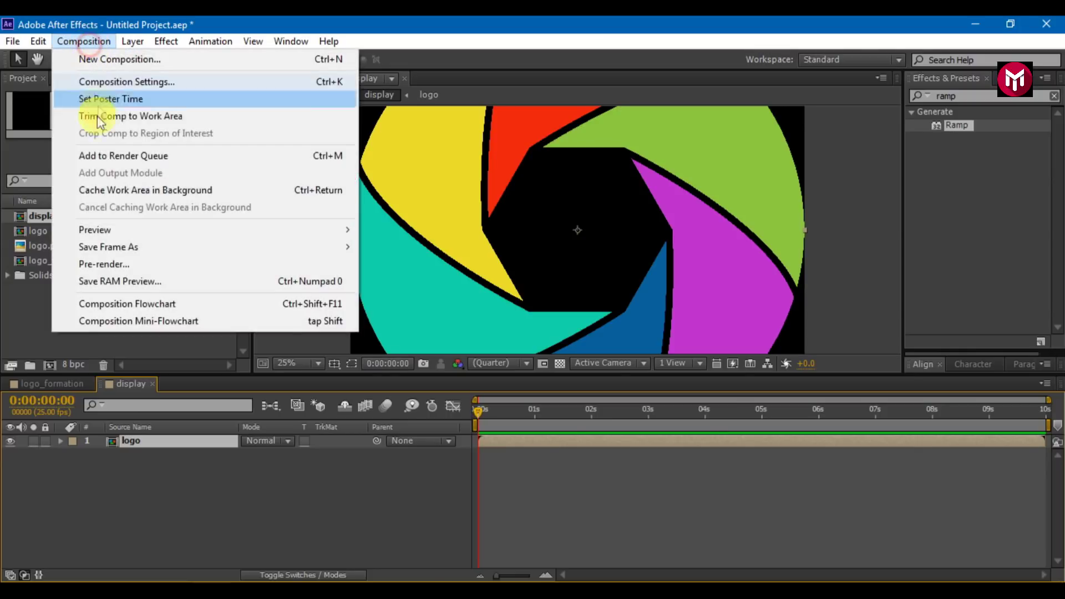
pyautogui.click(95, 82)
pyautogui.click(224, 129)
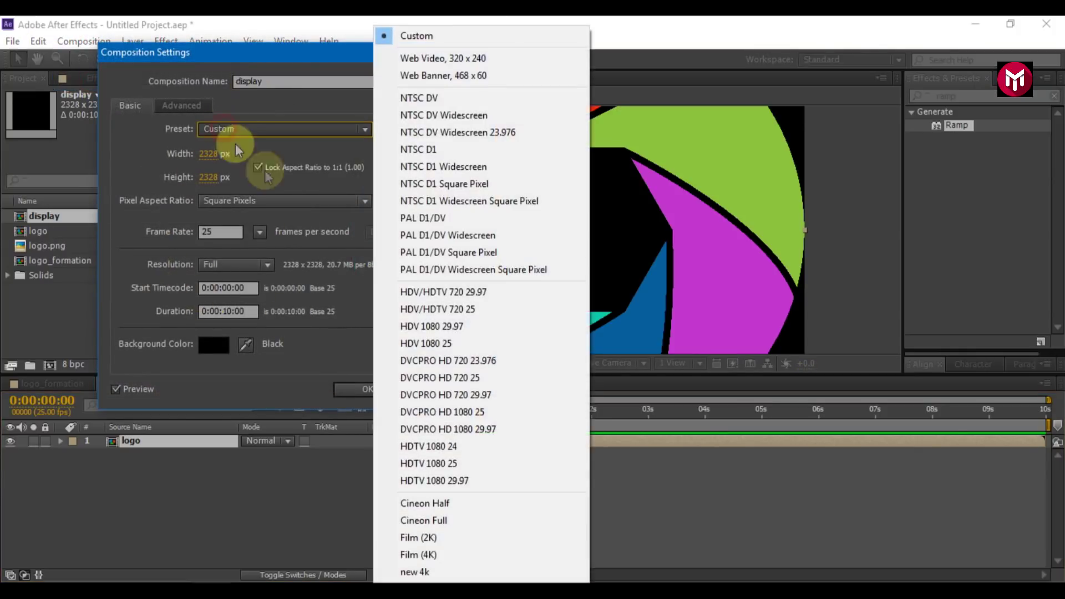
pyautogui.click(407, 309)
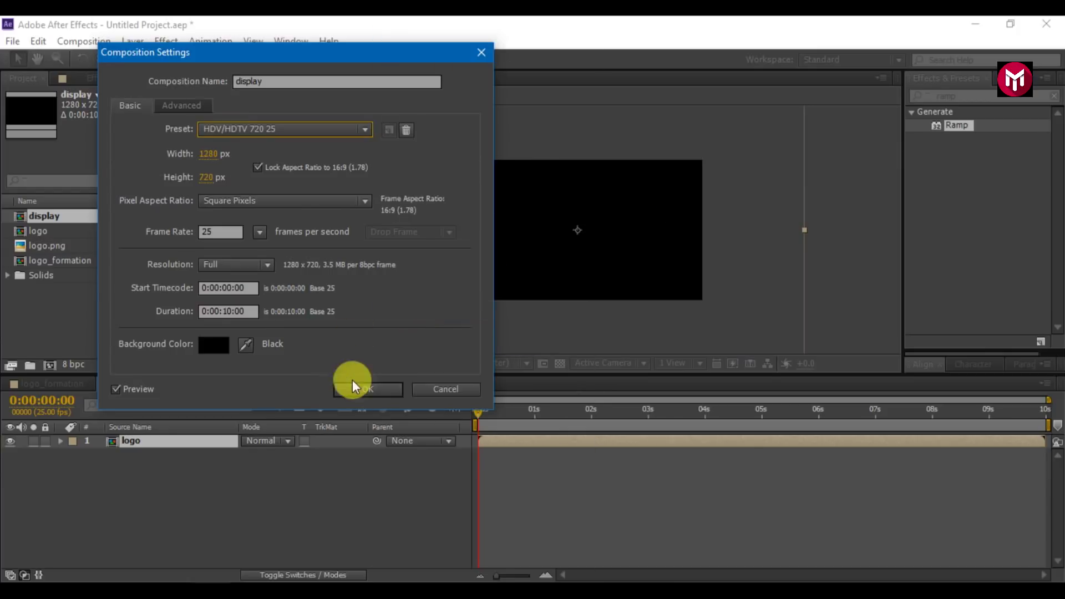
pyautogui.click(353, 387)
# Set the logo layer's scale to 10% and return to logo_formation.
pyautogui.press('s')
pyautogui.click(145, 447)
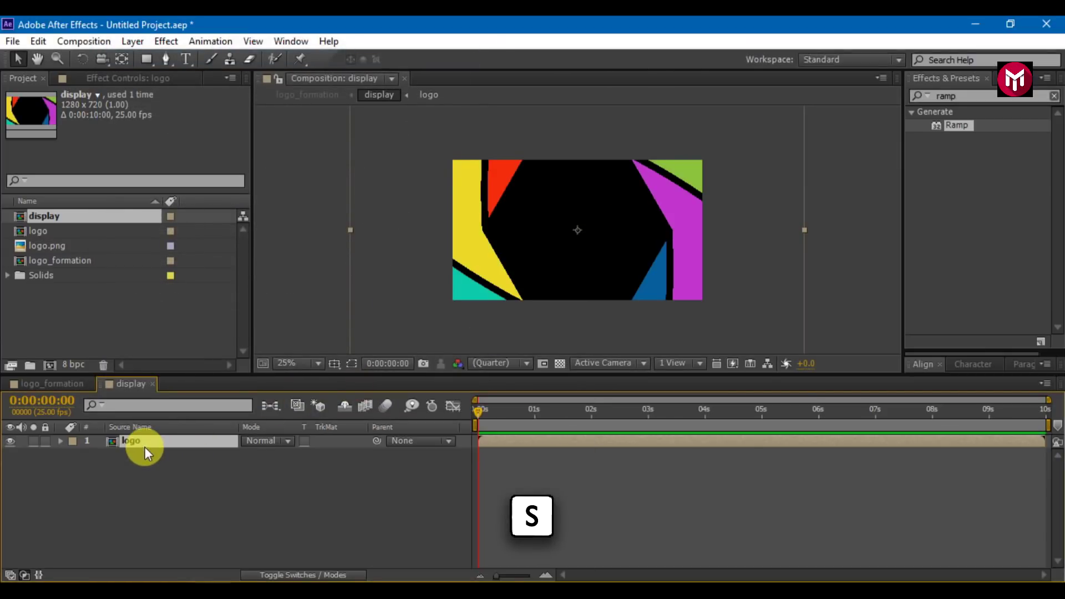
pyautogui.click(267, 454)
pyautogui.write('10')
pyautogui.press('Return')
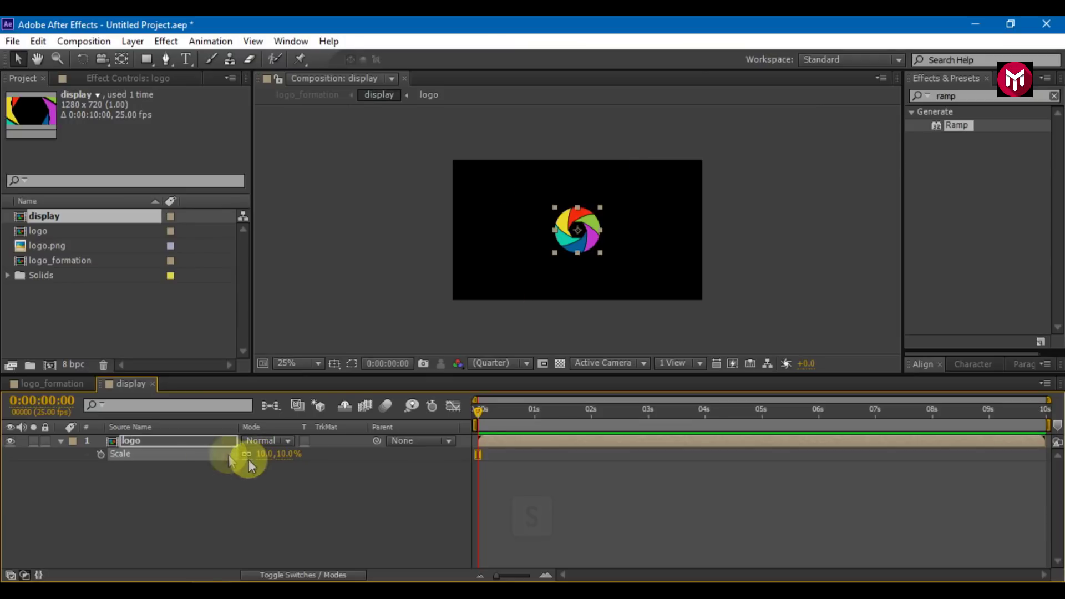
pyautogui.click(71, 388)
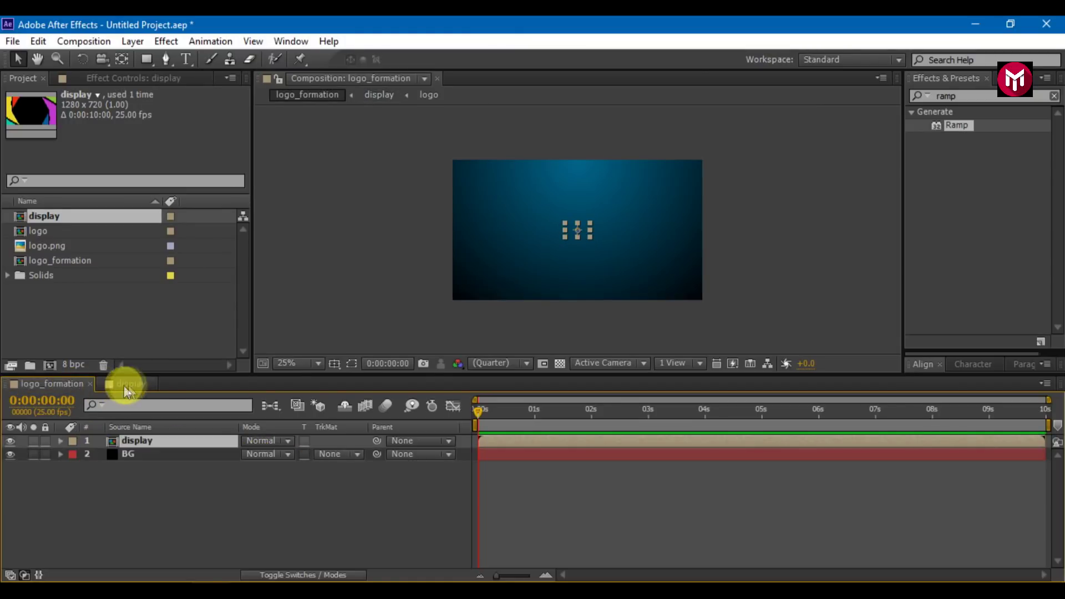
# Close the display timeline and pre-compose the display layer into a comp named formation.
pyautogui.click(138, 383)
pyautogui.click(151, 384)
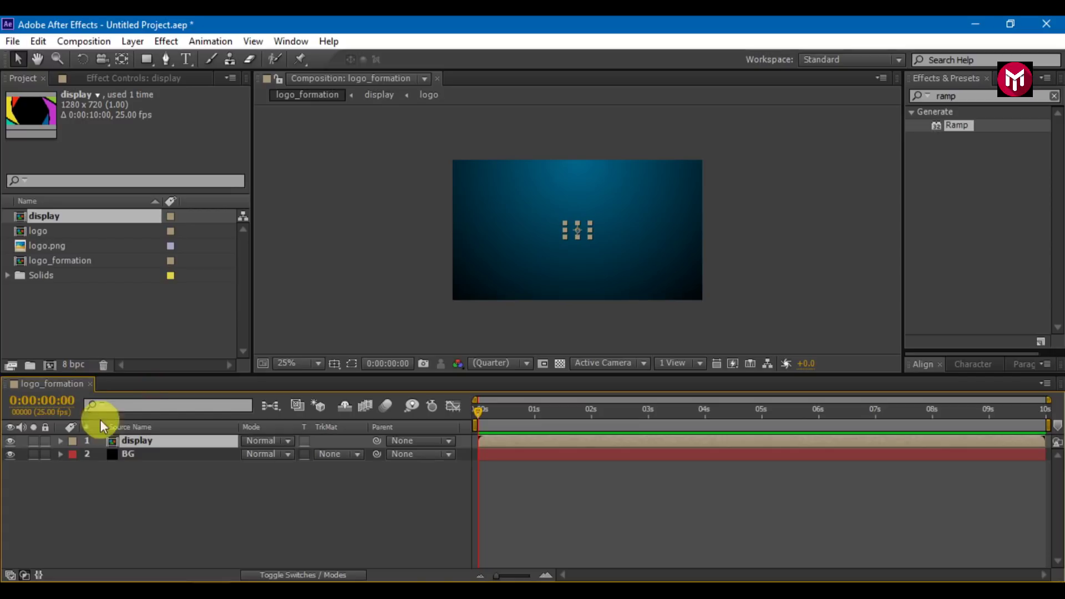
pyautogui.rightClick(127, 442)
pyautogui.click(154, 487)
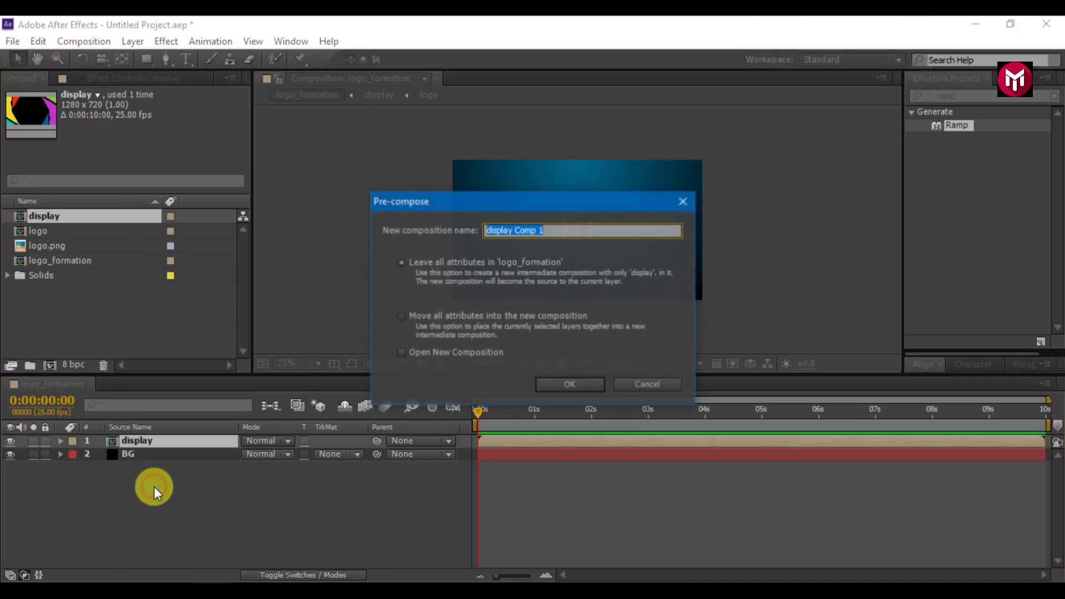
pyautogui.write('formation')
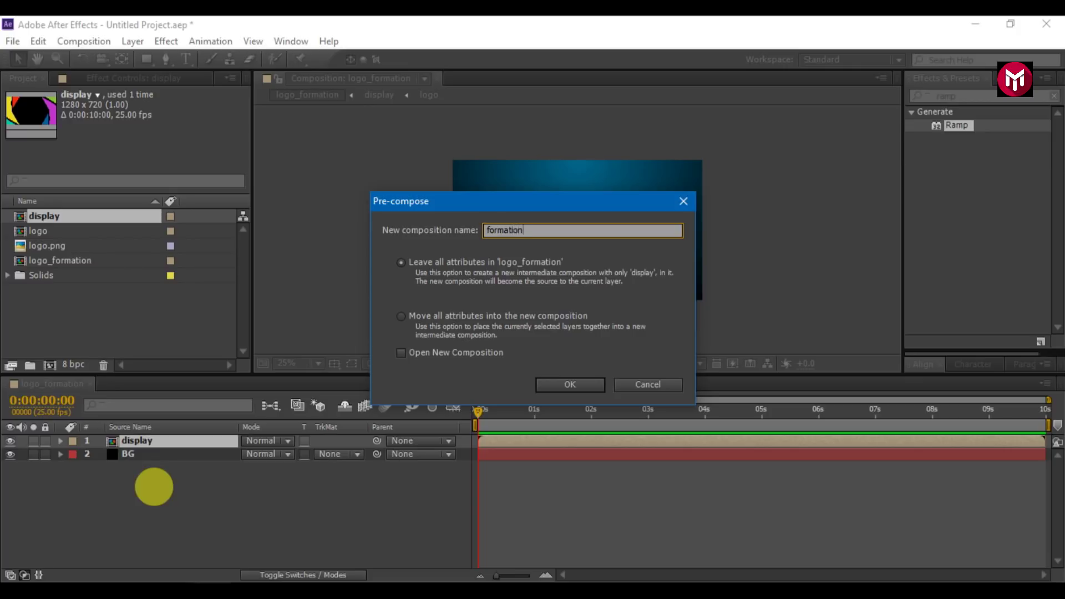
pyautogui.press('Return')
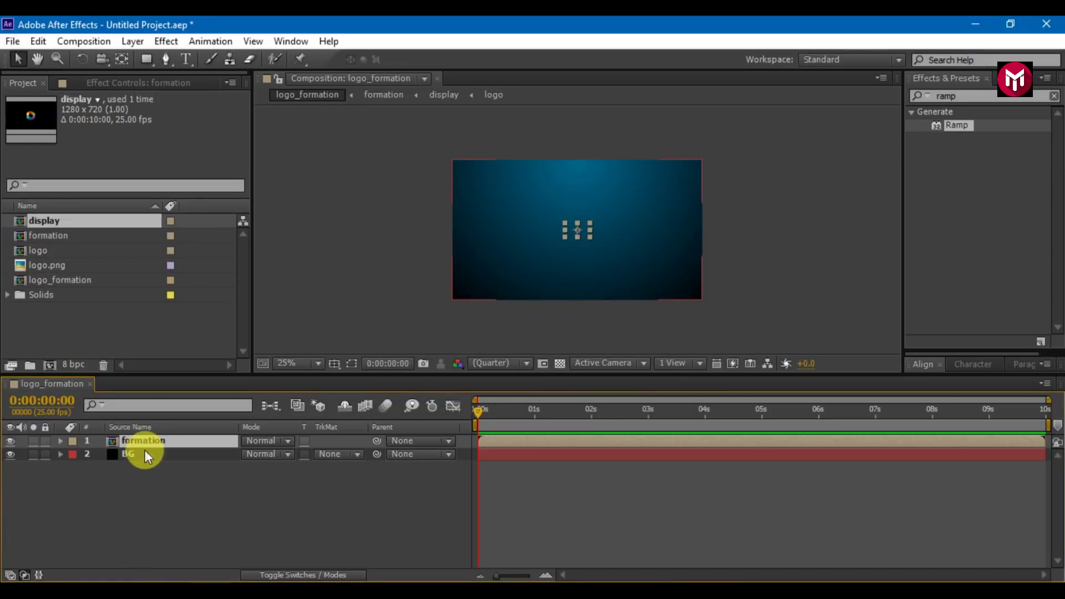
# Enlarge the formation layer to fill the frame and open the formation comp.
pyautogui.click(559, 249)
pyautogui.moveTo(559, 251); pyautogui.dragTo(450, 317)
pyautogui.doubleClick(132, 442)
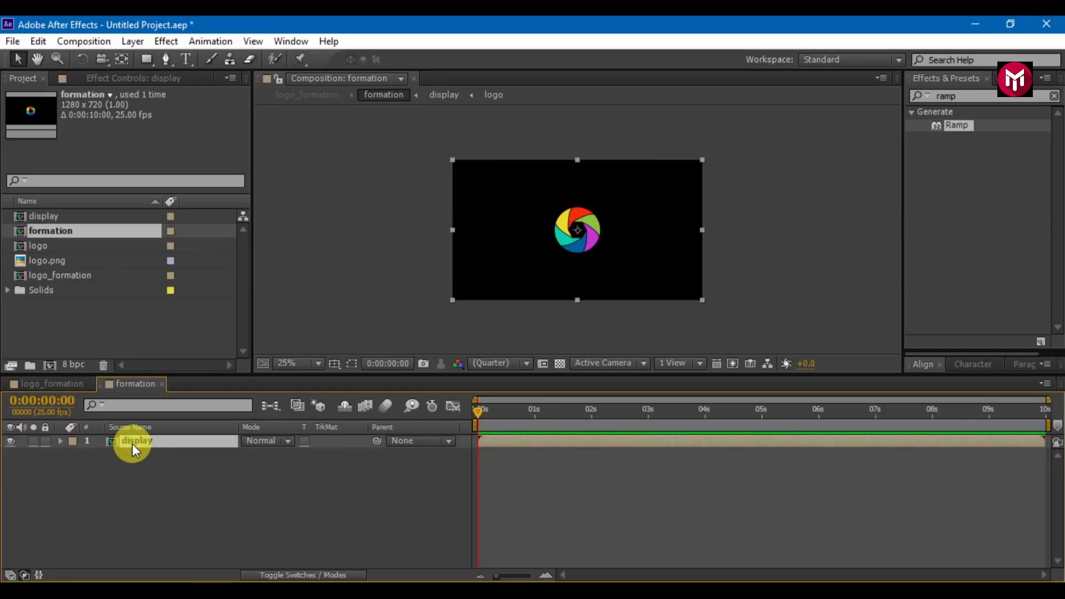
# Apply the CC Ball Action effect to the display layer.
pyautogui.doubleClick(936, 100)
pyautogui.press('BackSpace')
pyautogui.click(920, 95)
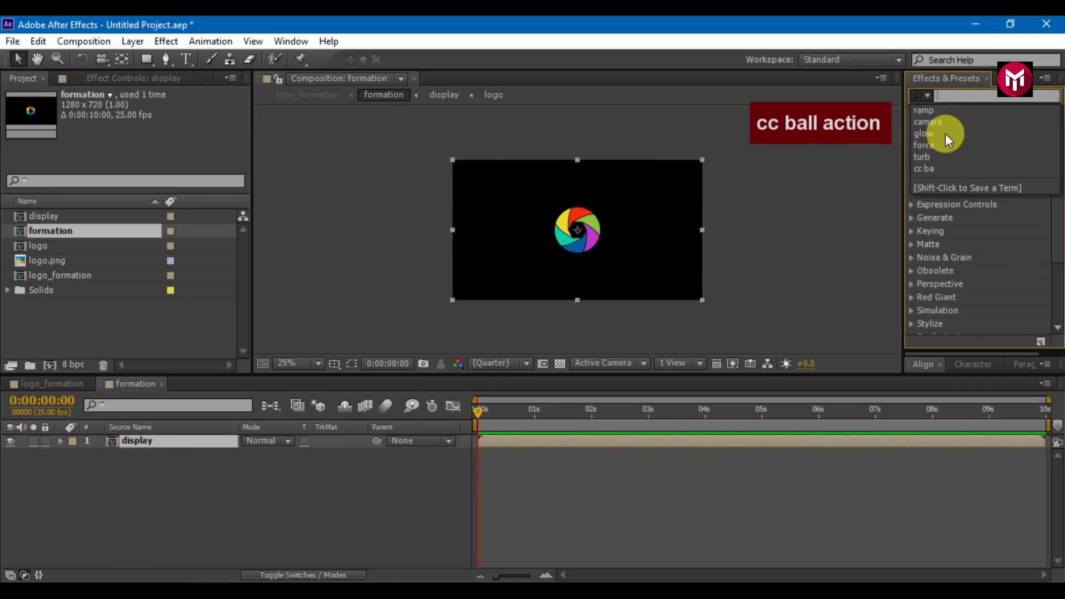
pyautogui.write('ball')
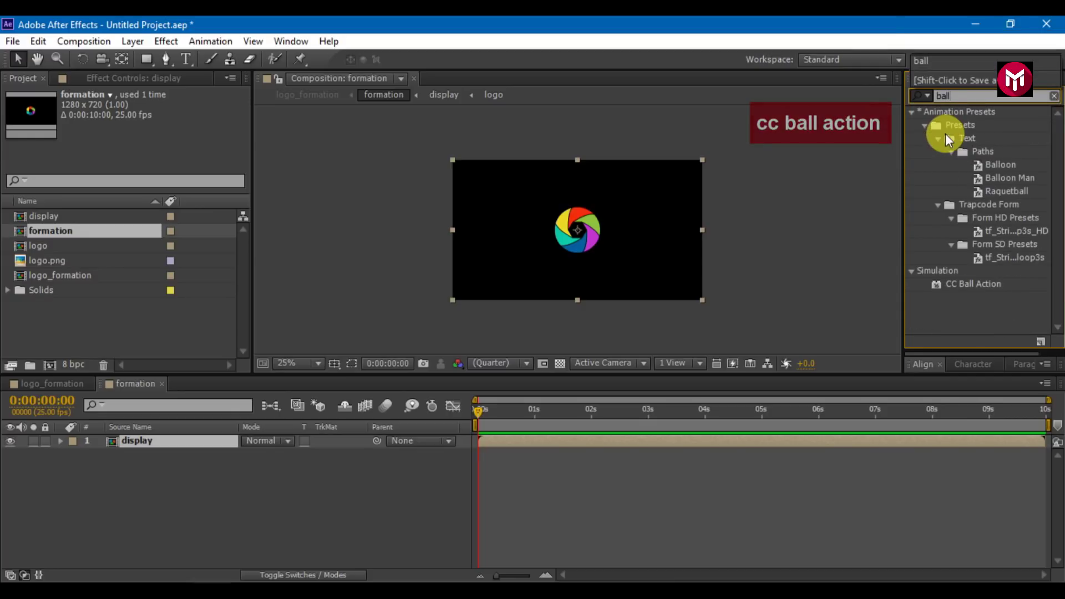
pyautogui.click(979, 272)
pyautogui.doubleClick(974, 284)
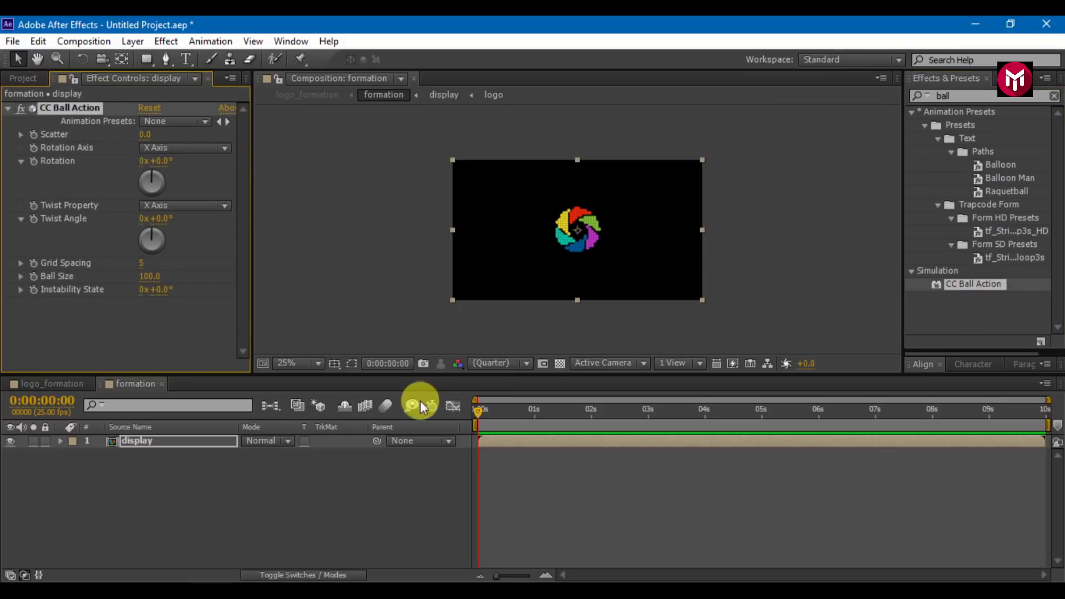
# Keyframe Scatter from -500 at 0s to 0 at 2s, using Z Axis rotation and Diamond twist.
pyautogui.click(33, 135)
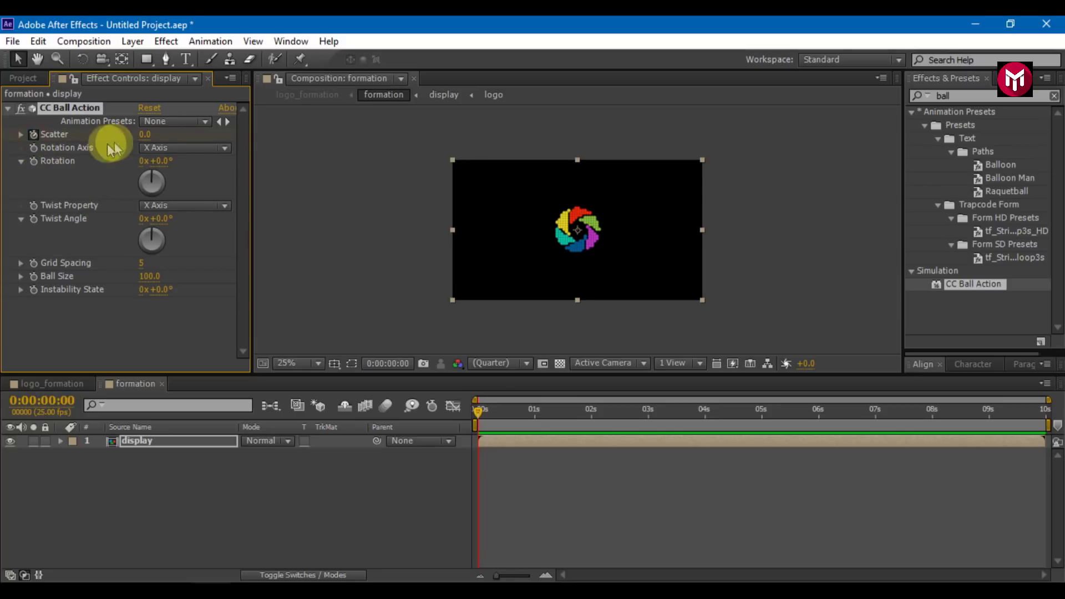
pyautogui.click(148, 134)
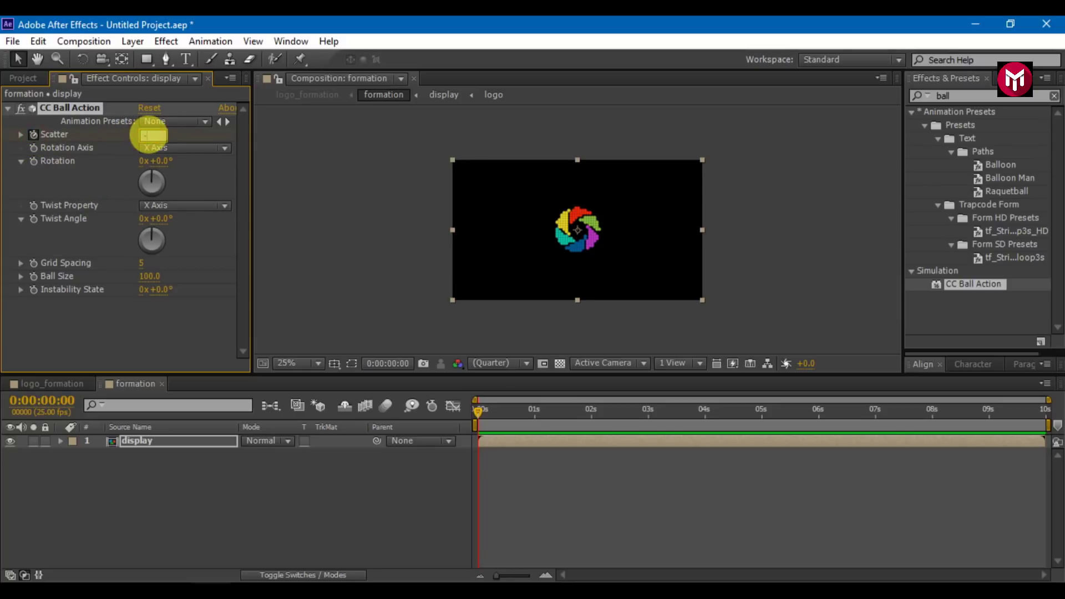
pyautogui.press('Return')
pyautogui.click(150, 144)
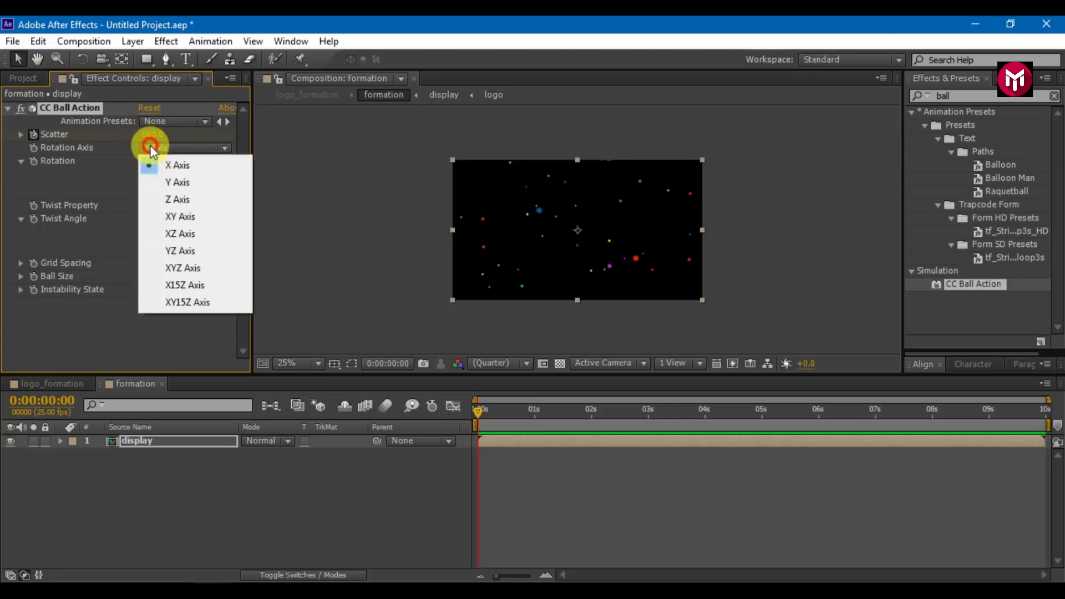
pyautogui.click(165, 195)
pyautogui.click(164, 205)
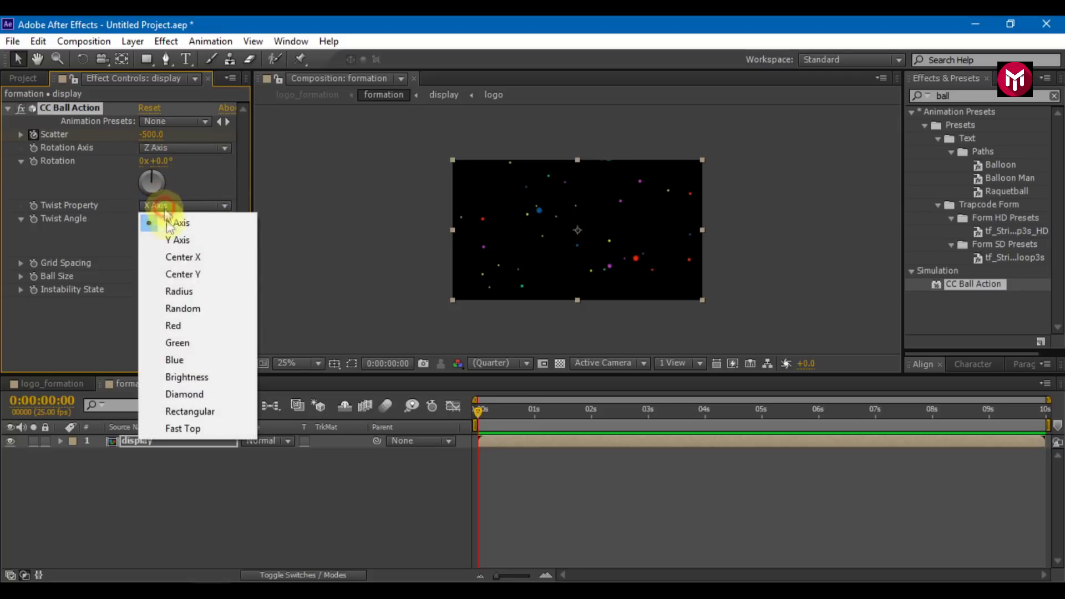
pyautogui.click(181, 394)
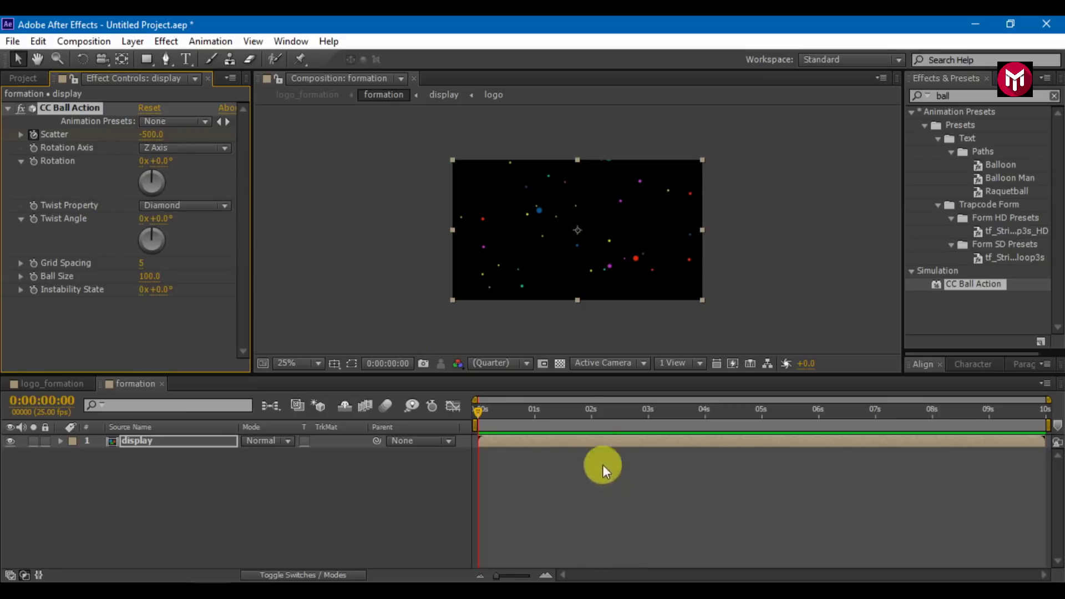
pyautogui.click(592, 412)
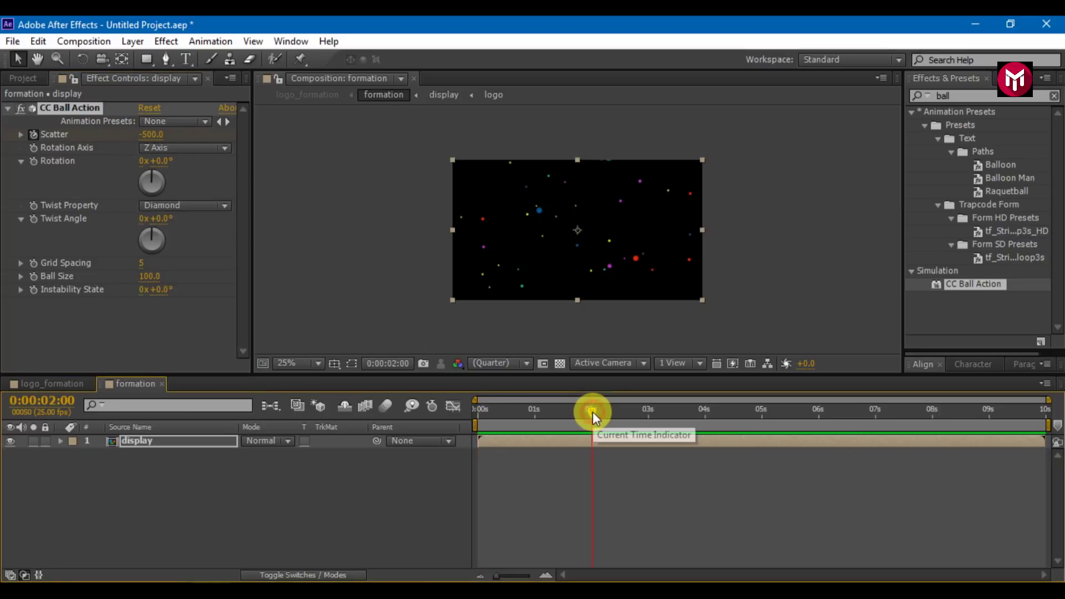
pyautogui.click(155, 136)
pyautogui.write('0')
pyautogui.press('Return')
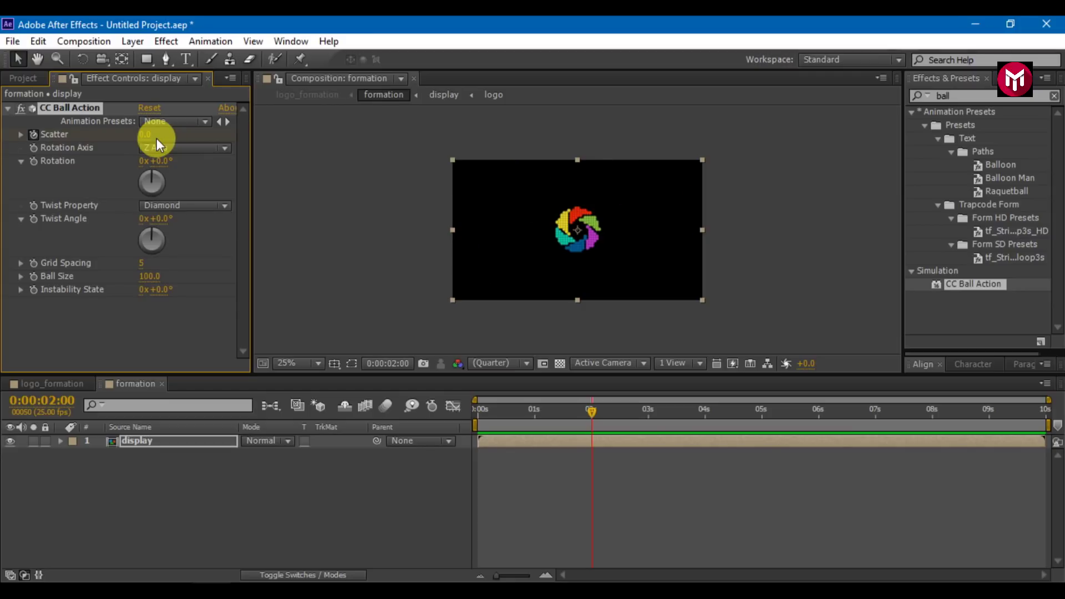
# Apply Easy Ease to the Scatter keyframes and sharpen their speed curve in the Graph Editor.
pyautogui.press('u')
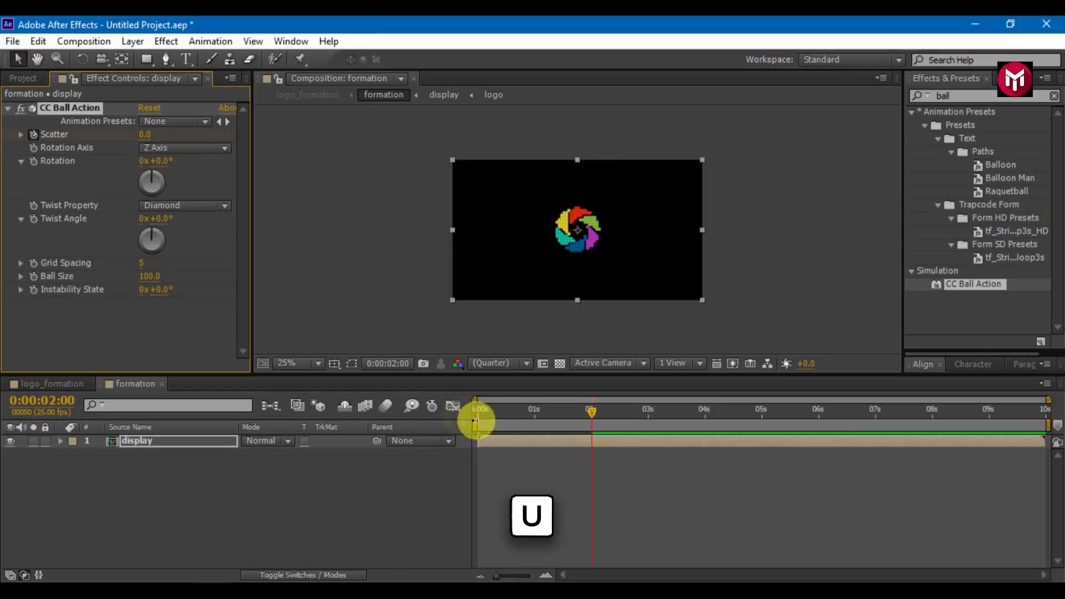
pyautogui.click(161, 436)
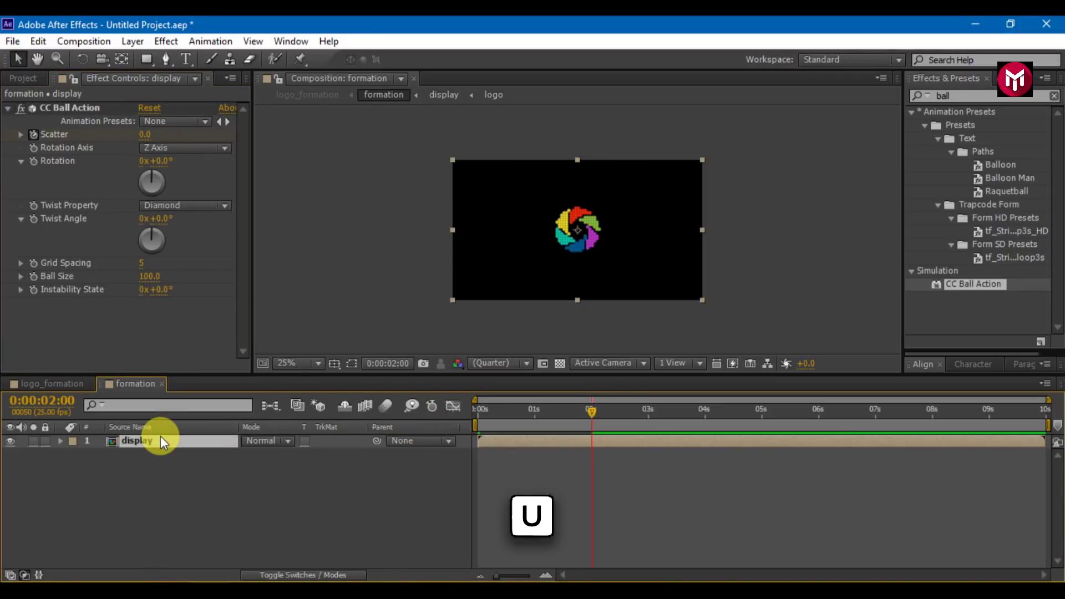
pyautogui.moveTo(610, 480); pyautogui.dragTo(473, 466)
pyautogui.rightClick(476, 467)
pyautogui.moveTo(598, 456)
pyautogui.click(681, 490)
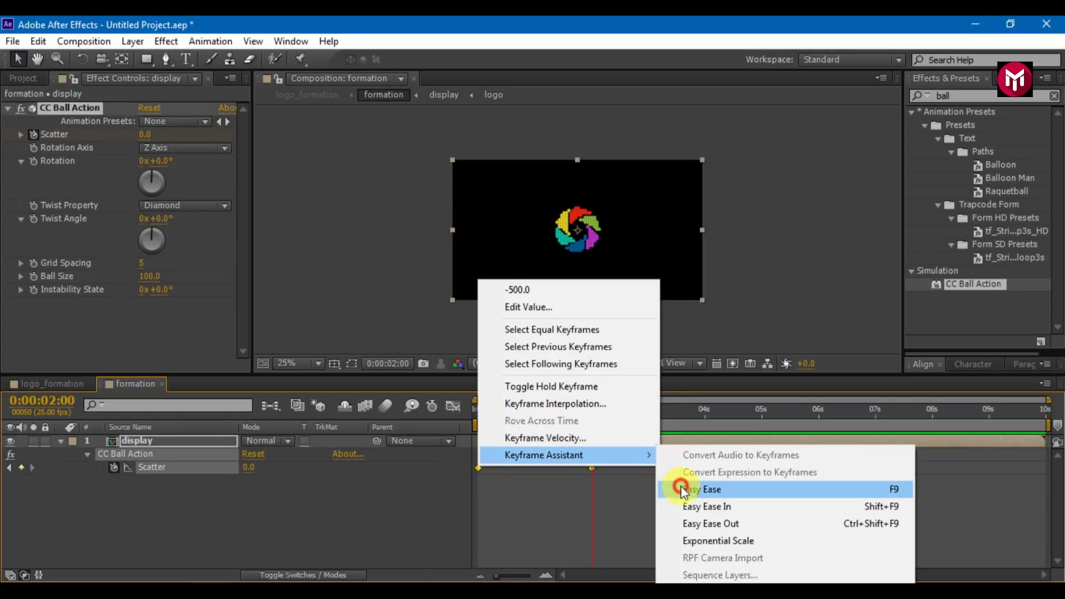
pyautogui.click(452, 405)
pyautogui.moveTo(621, 448); pyautogui.dragTo(473, 534)
pyautogui.moveTo(569, 536); pyautogui.dragTo(488, 536)
pyautogui.click(453, 405)
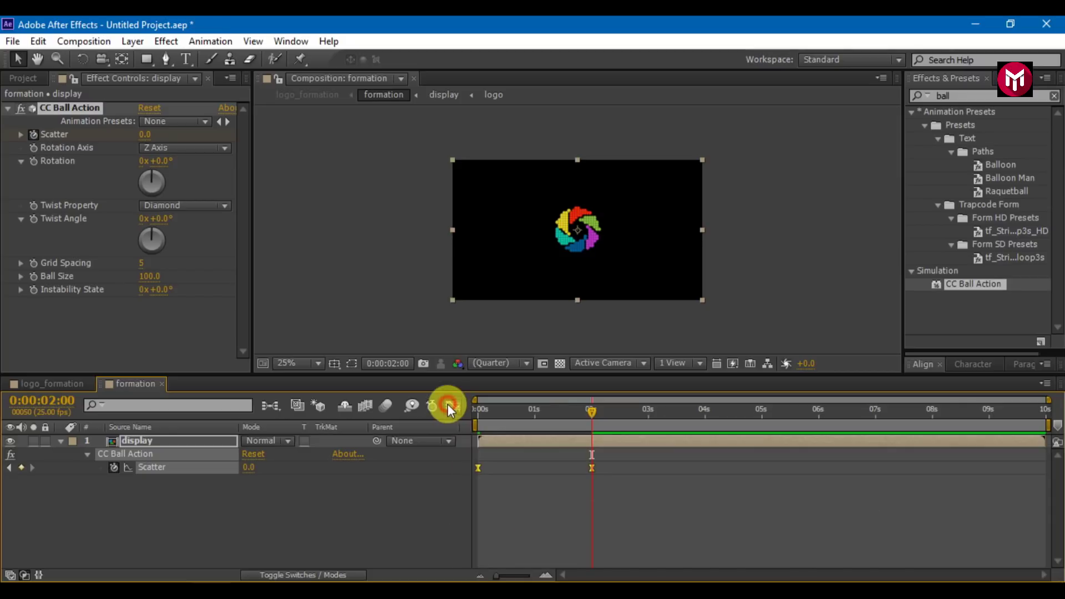
pyautogui.click(478, 413)
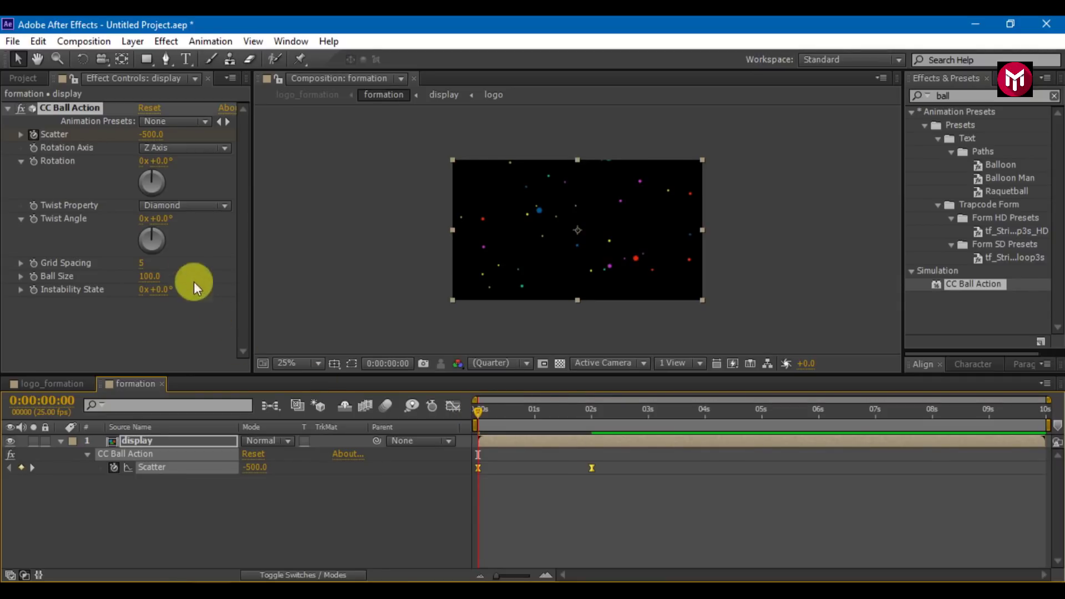
# Keyframe Twist Angle from 270° at 0s to 0° at 2s.
pyautogui.click(34, 219)
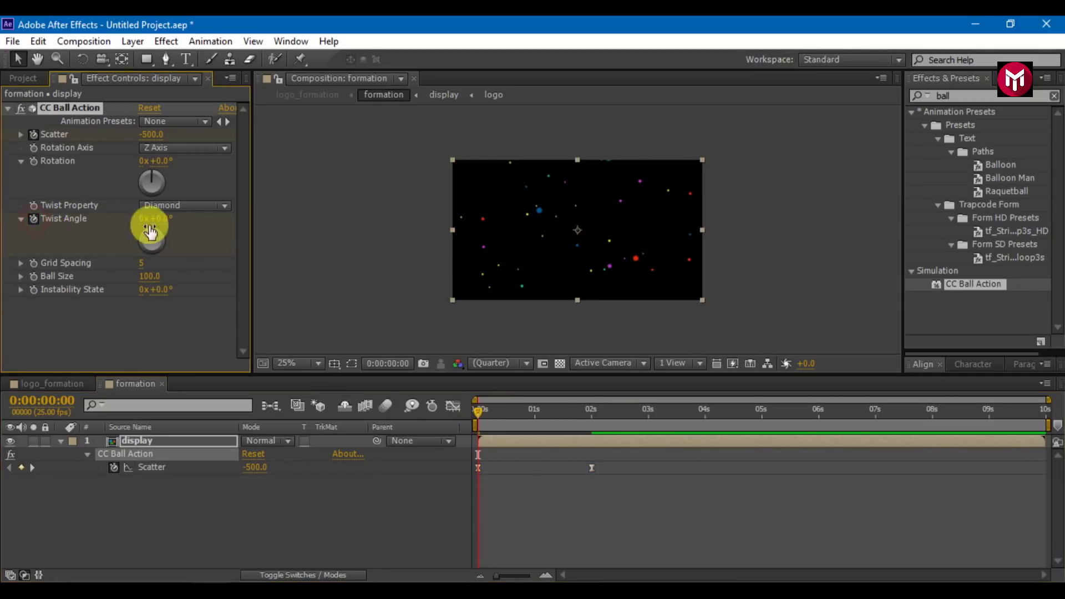
pyautogui.click(160, 220)
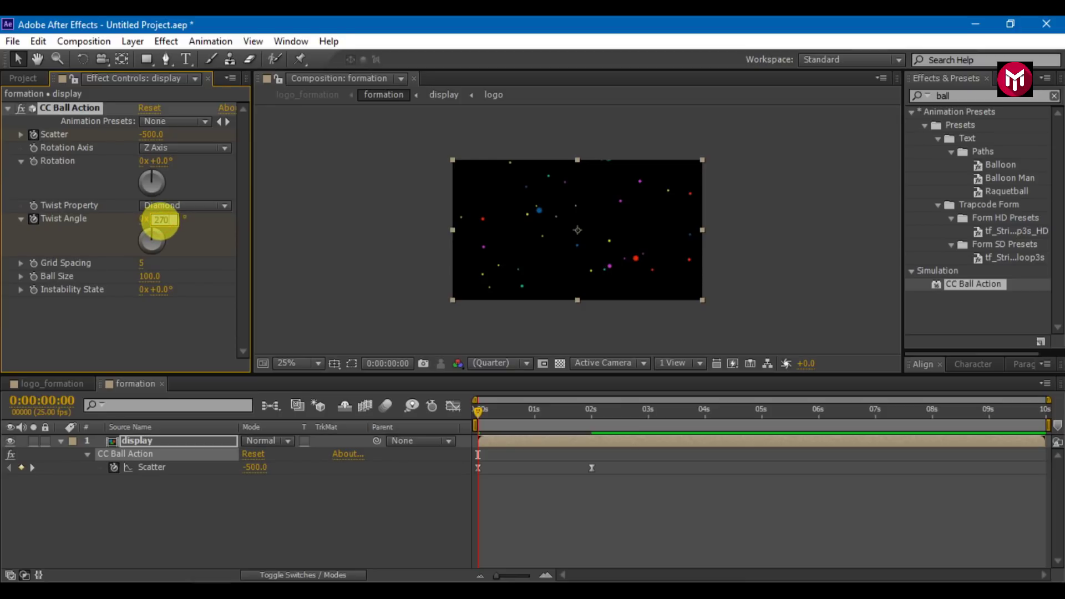
pyautogui.press('Return')
pyautogui.click(591, 415)
pyautogui.click(164, 220)
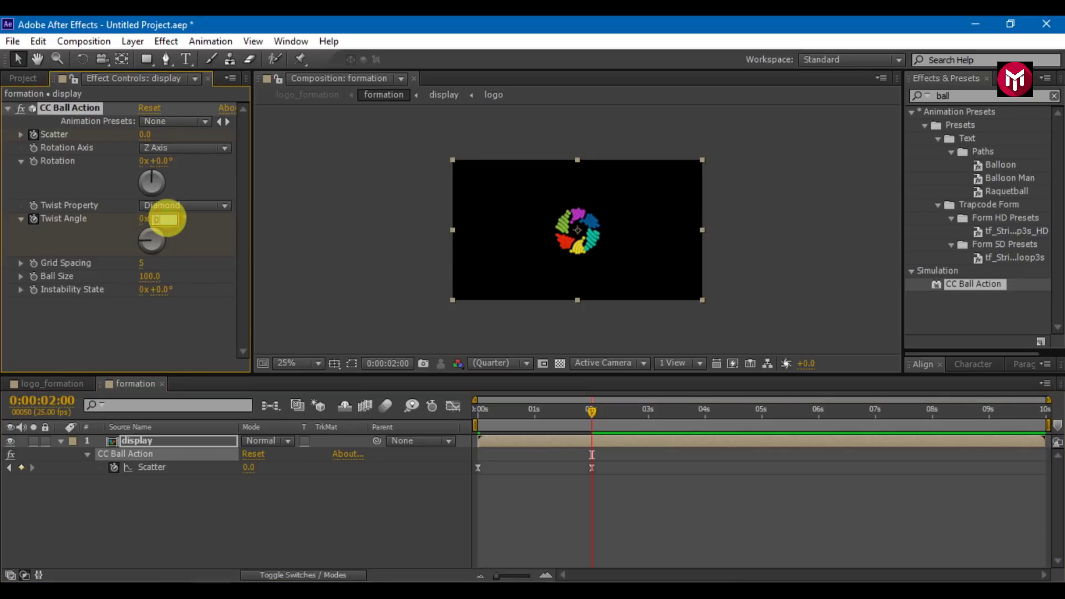
pyautogui.press('Return')
# Apply Easy Ease to the Twist Angle keyframes and show their speed graph.
pyautogui.click(156, 440)
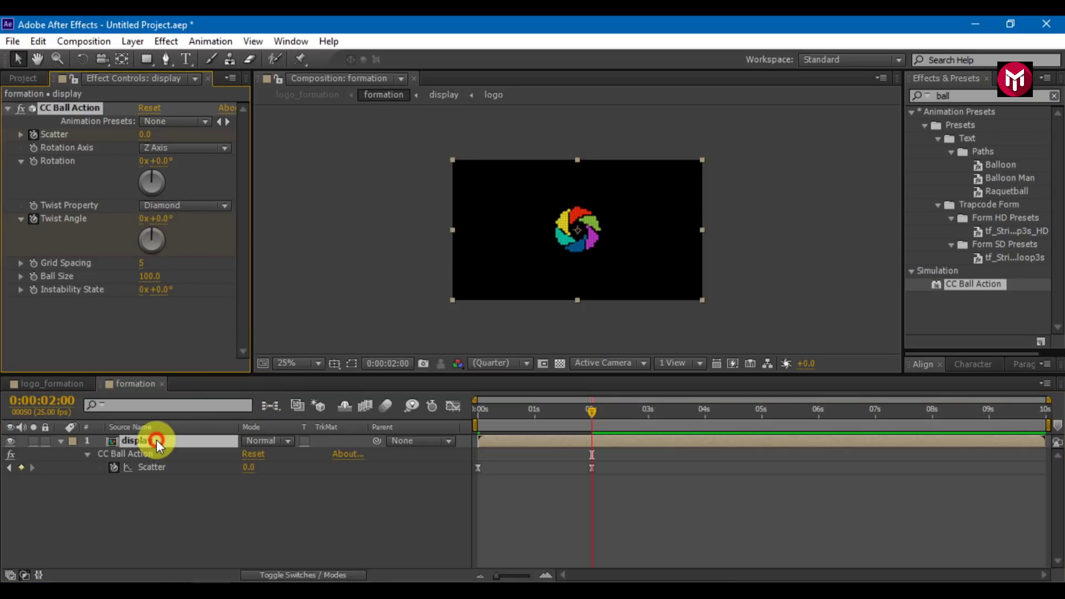
pyautogui.press('u')
pyautogui.press('u')
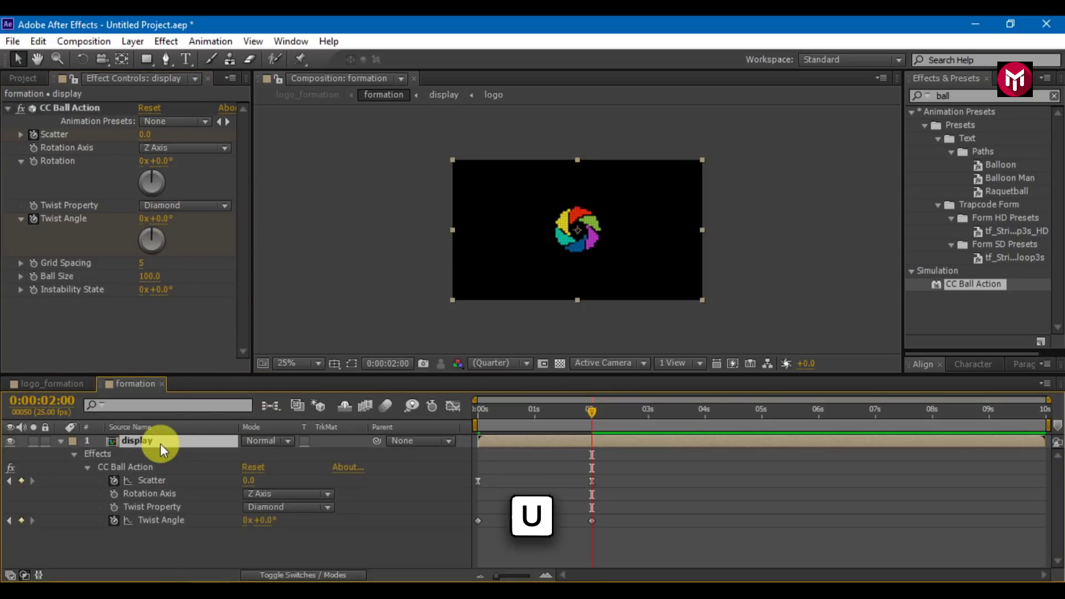
pyautogui.moveTo(606, 534); pyautogui.dragTo(473, 515)
pyautogui.rightClick(478, 516)
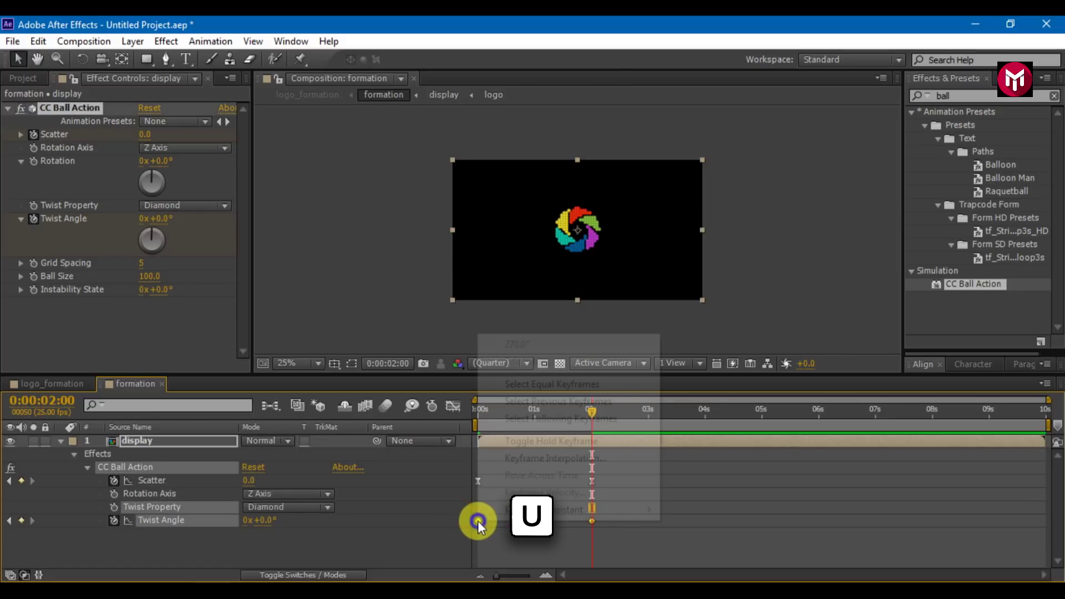
pyautogui.moveTo(632, 513)
pyautogui.click(702, 406)
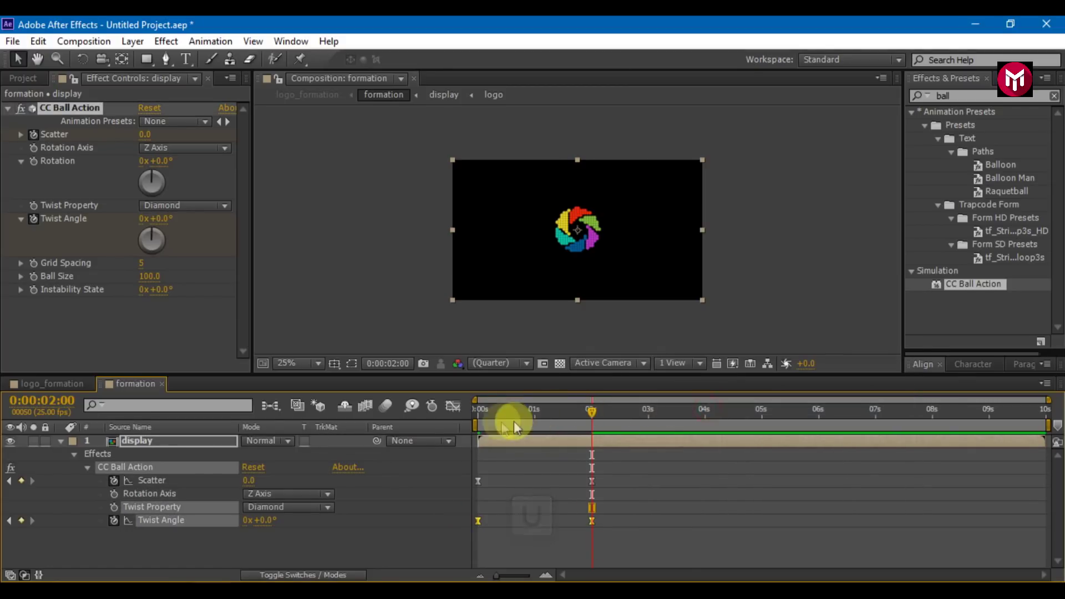
pyautogui.click(455, 406)
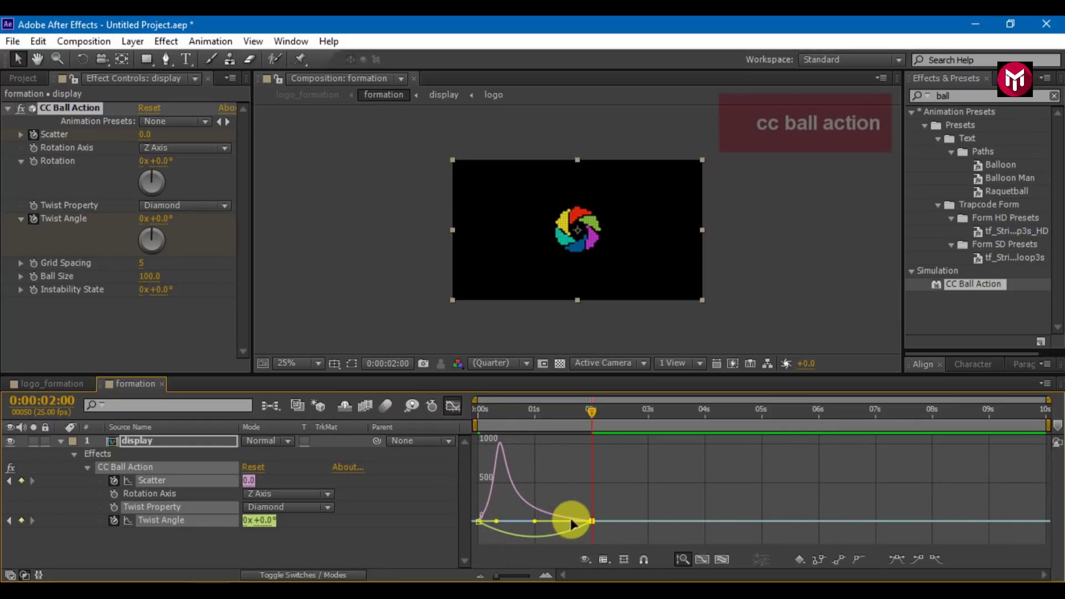
# Stretch the Twist Angle ease influence and scrub the timeline to preview the formation.
pyautogui.moveTo(571, 521); pyautogui.dragTo(518, 522)
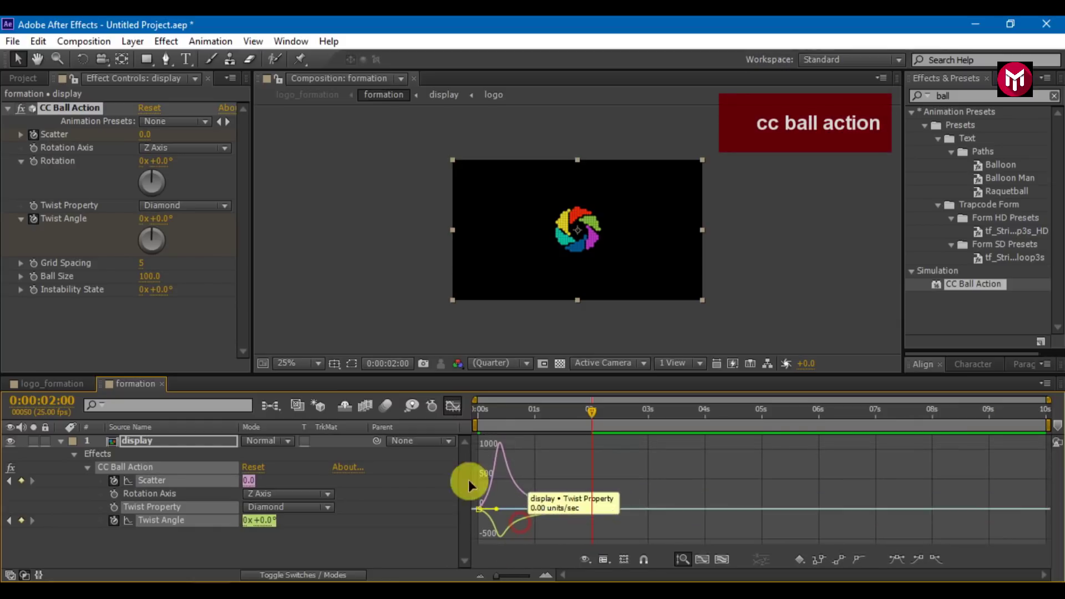
pyautogui.click(455, 411)
pyautogui.moveTo(478, 417); pyautogui.dragTo(559, 414)
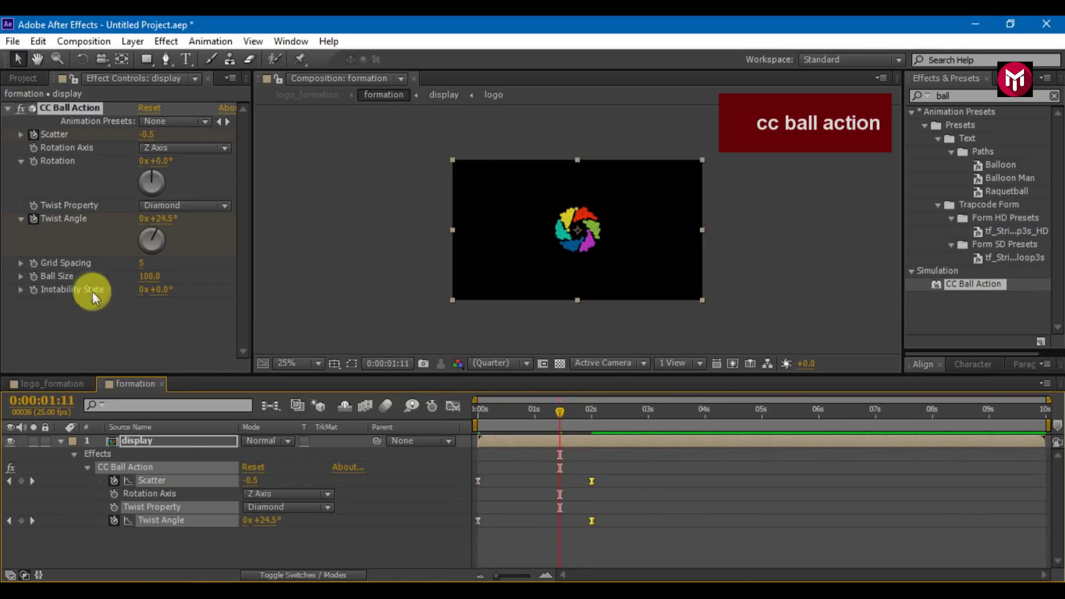
# Set CC Ball Action's Grid Spacing to 4 and check the 2-second mark.
pyautogui.click(35, 264)
pyautogui.click(142, 264)
pyautogui.write('4')
pyautogui.press('Return')
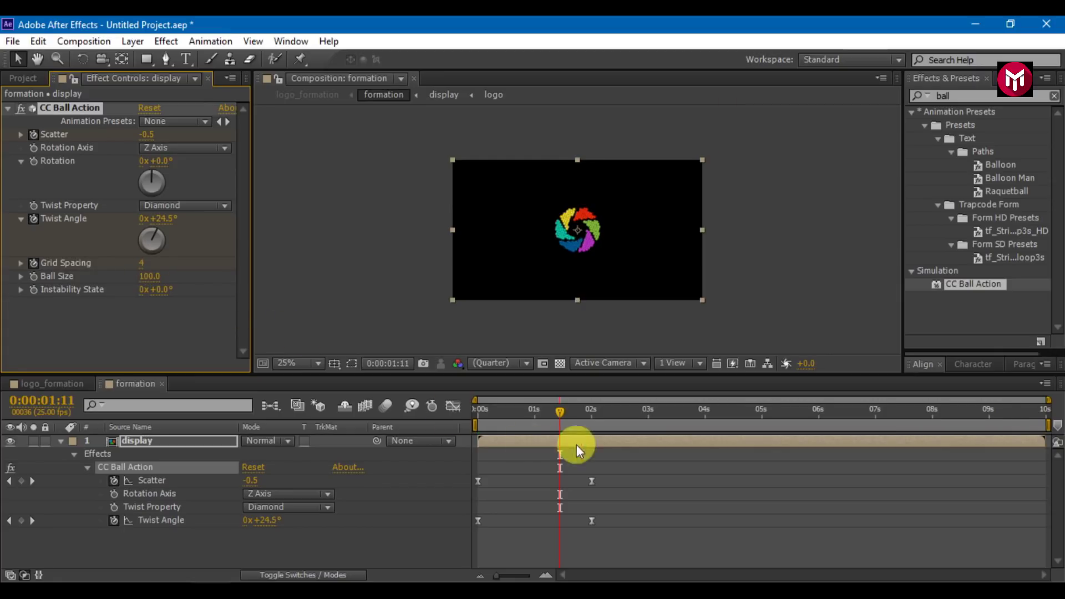
pyautogui.click(592, 415)
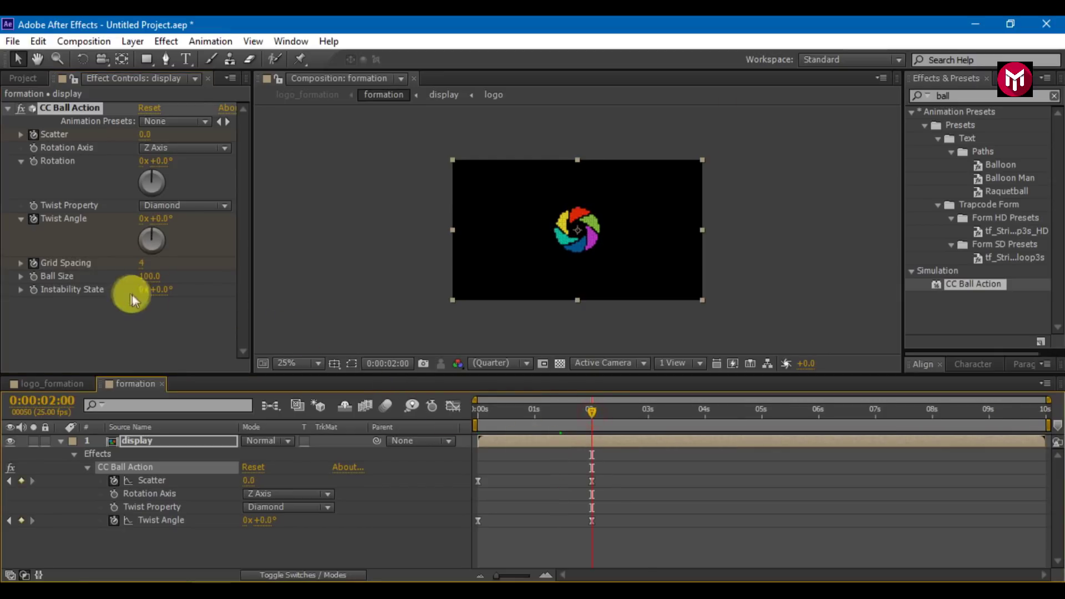
# Change CC Ball Action's Grid Spacing to 1.
pyautogui.click(142, 264)
pyautogui.write('1')
pyautogui.press('Return')
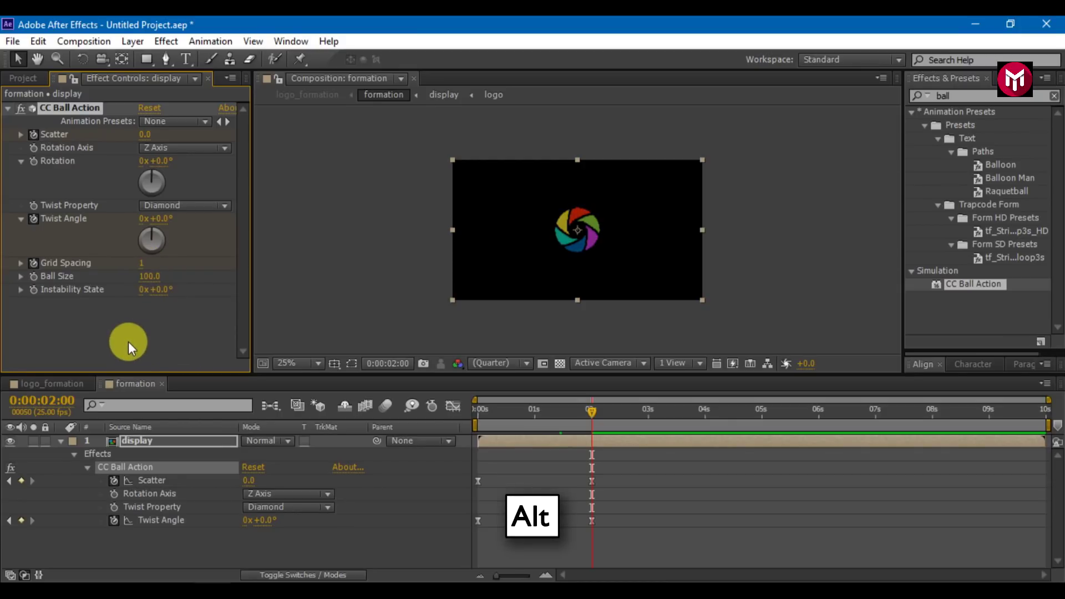
# Drive Instability State with the expression wiggle(0.5,200) and collapse the display layer.
pyautogui.keyDown('alt'); pyautogui.click(33, 289); pyautogui.keyUp('alt')
pyautogui.write('wiggle(0.5,200')
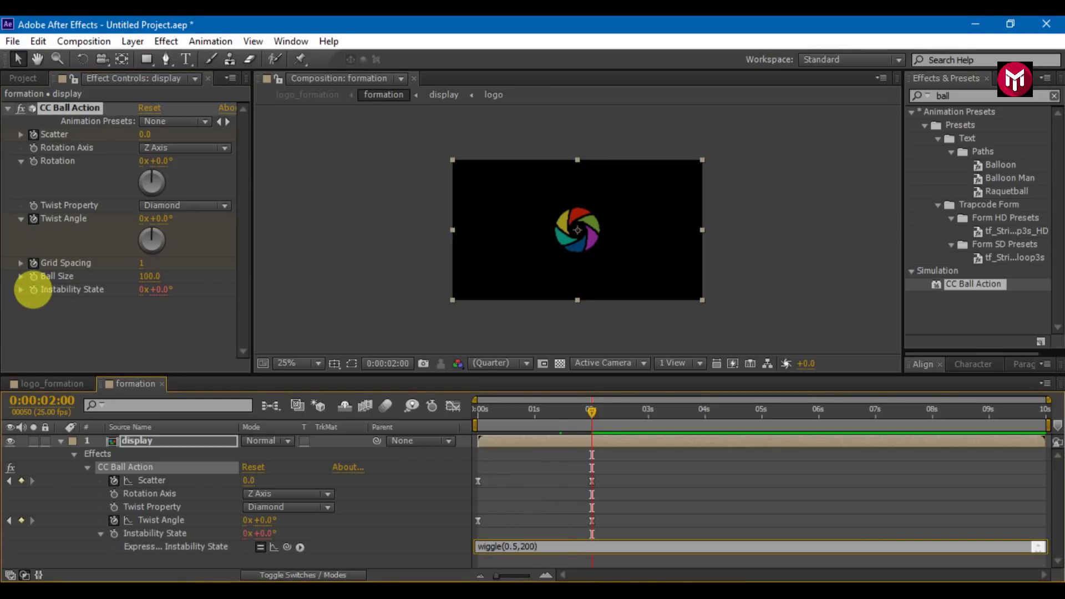
pyautogui.press('KP_Enter')
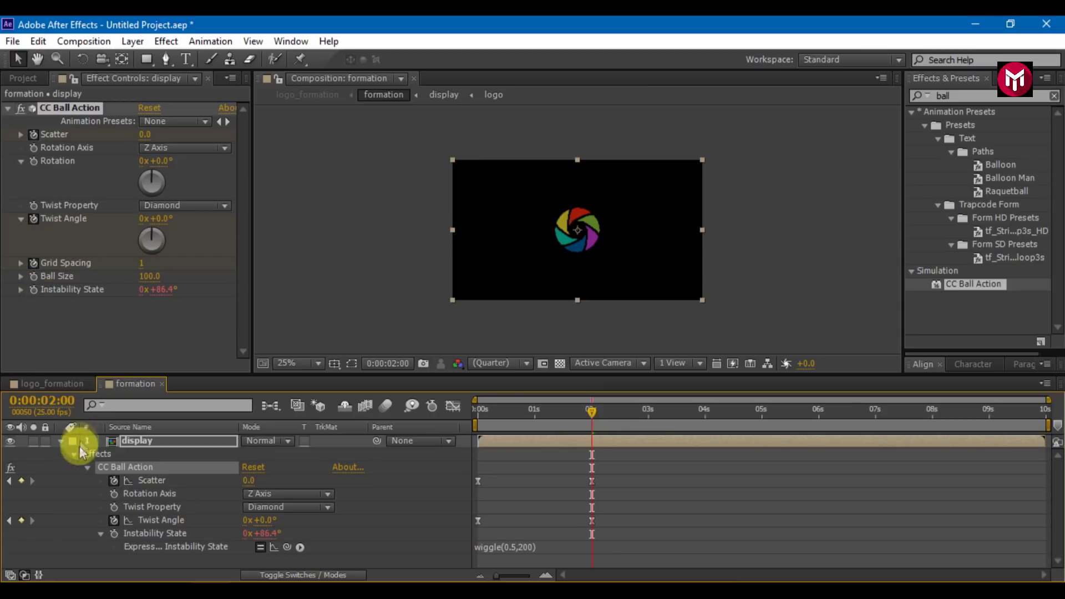
pyautogui.click(59, 441)
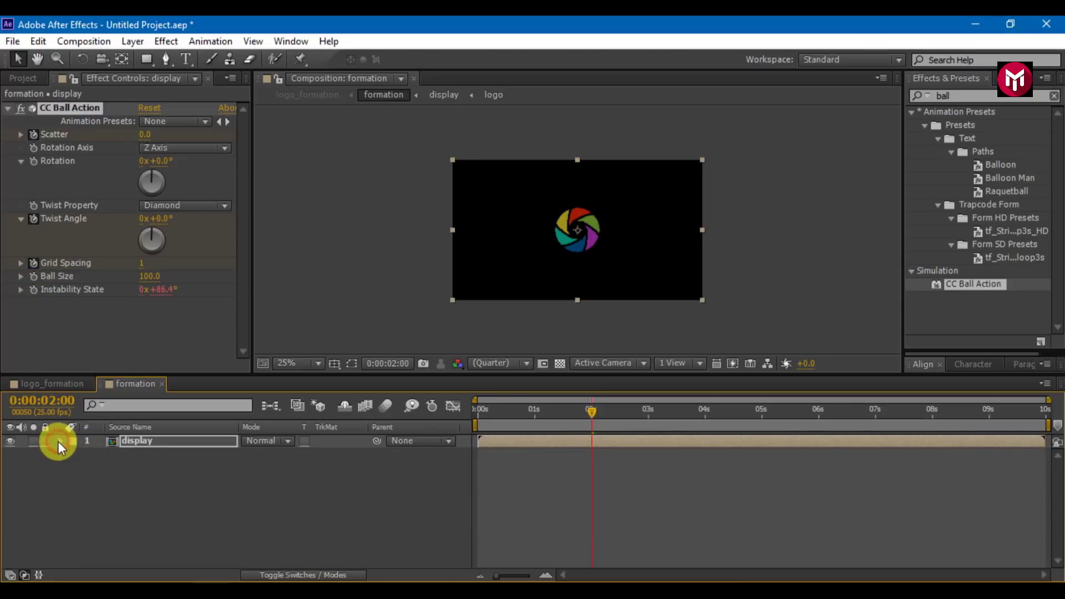
pyautogui.click(121, 497)
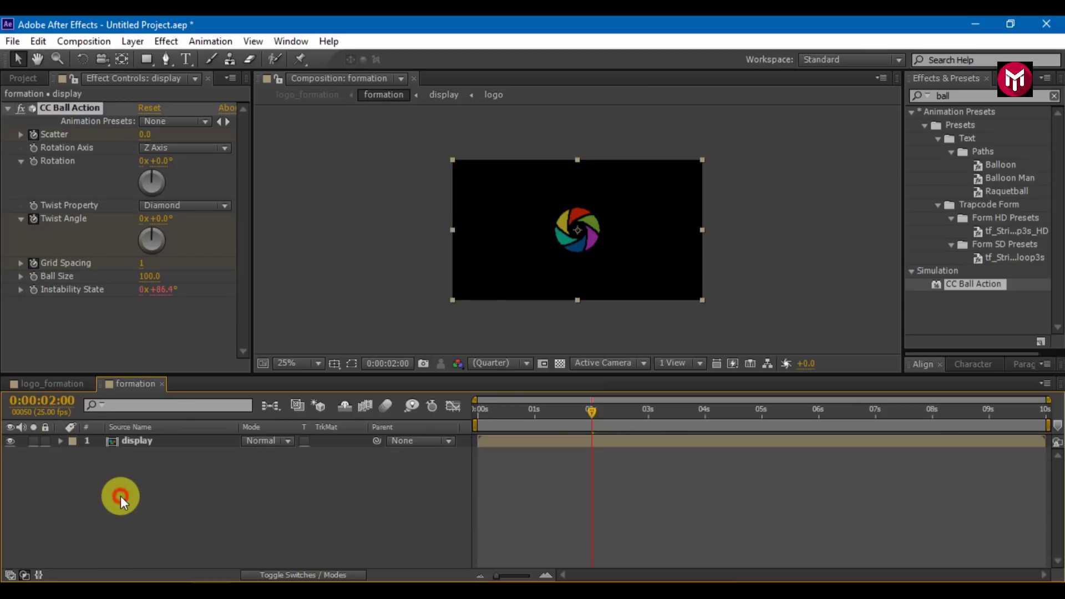
# Return to logo_formation and apply Turbulent Displace to the formation layer via a 'turb' search.
pyautogui.click(162, 384)
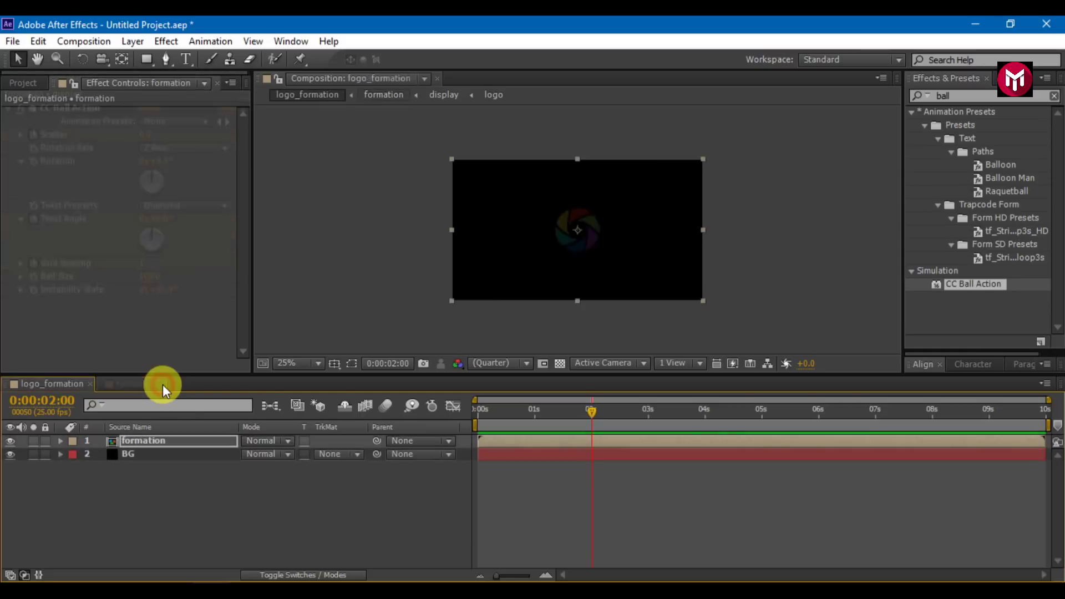
pyautogui.click(137, 443)
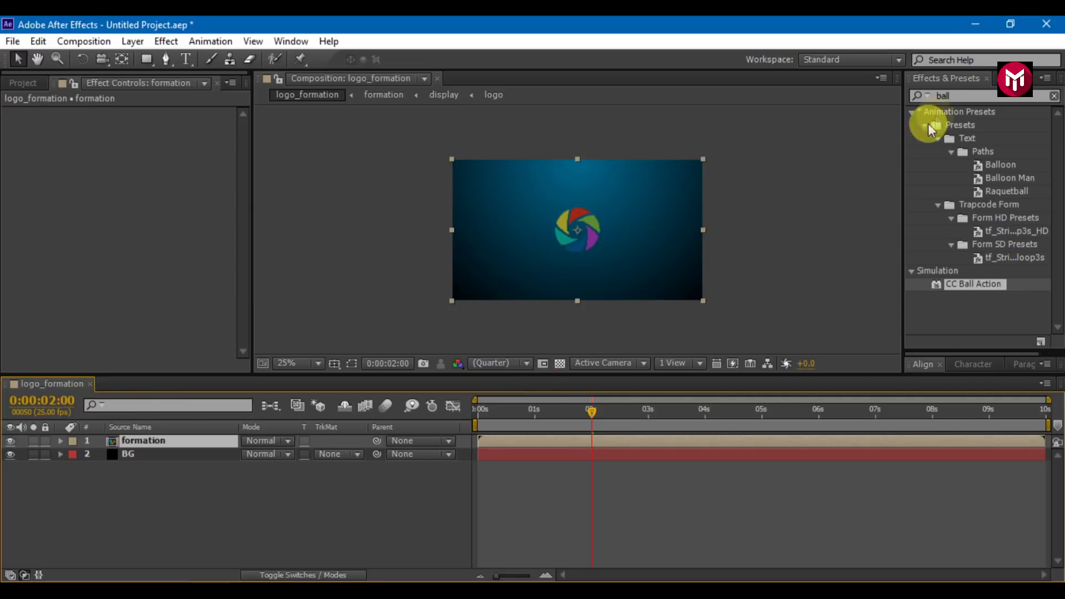
pyautogui.click(953, 89)
pyautogui.click(920, 93)
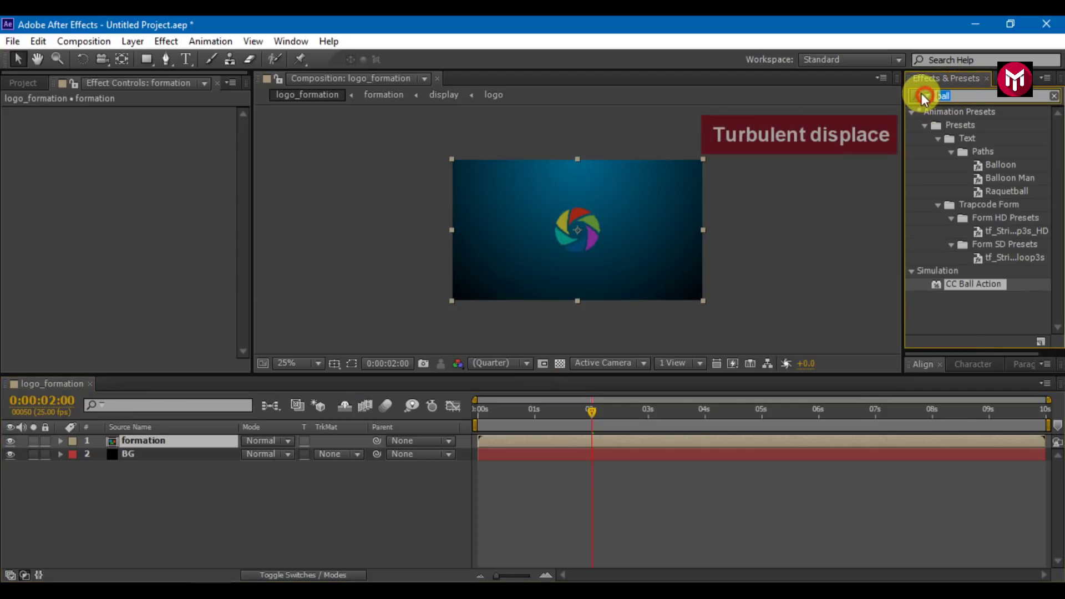
pyautogui.press('BackSpace')
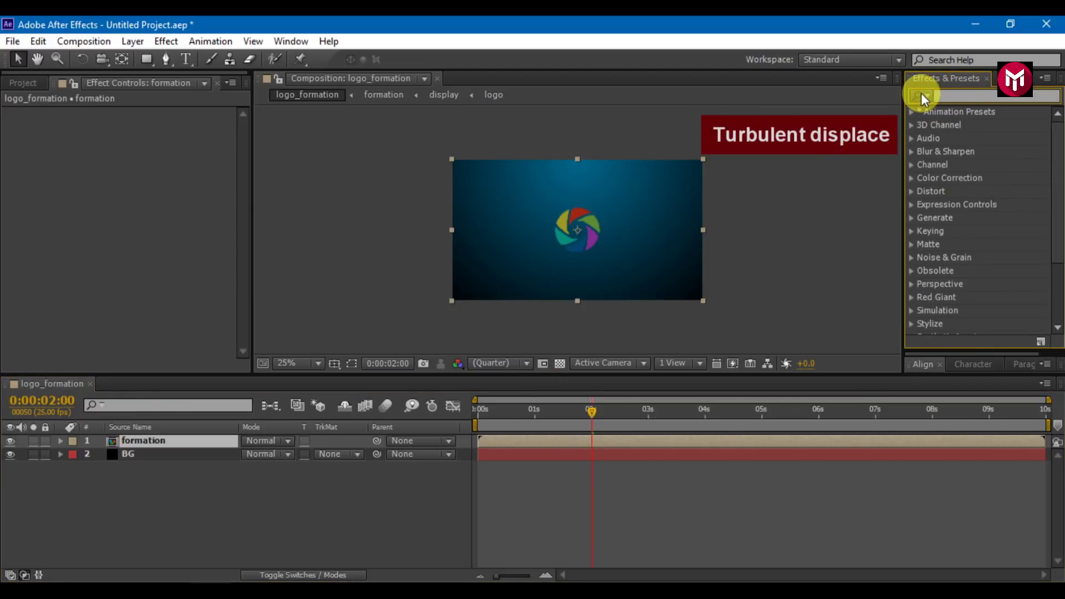
pyautogui.write('turb')
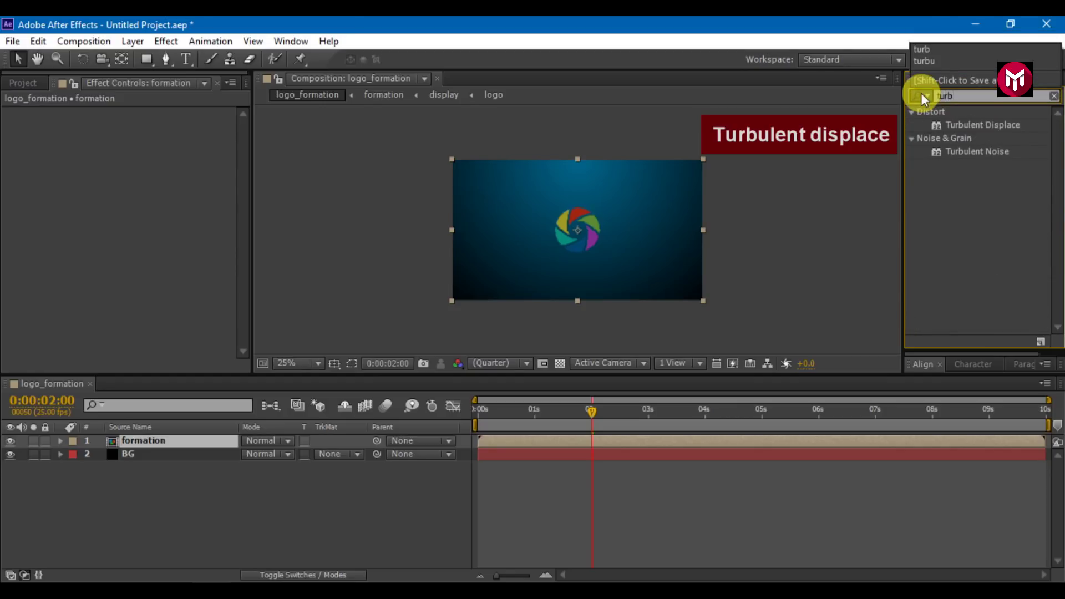
pyautogui.doubleClick(949, 125)
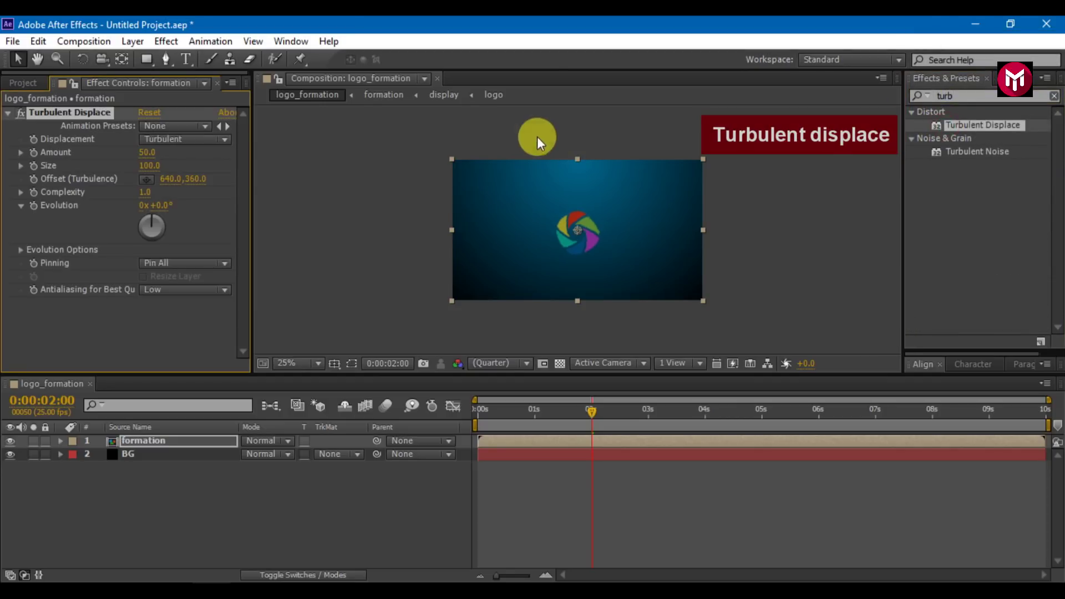
# Keyframe the Turbulent Displace Amount at 50 at 0s and 0 at 2s.
pyautogui.click(478, 411)
pyautogui.click(58, 157)
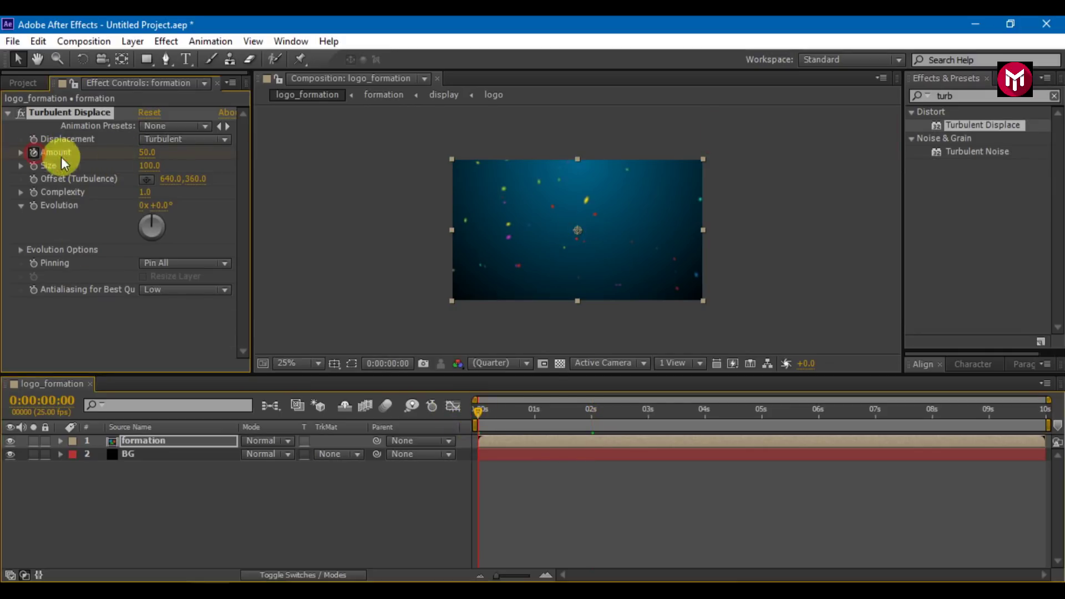
pyautogui.click(591, 413)
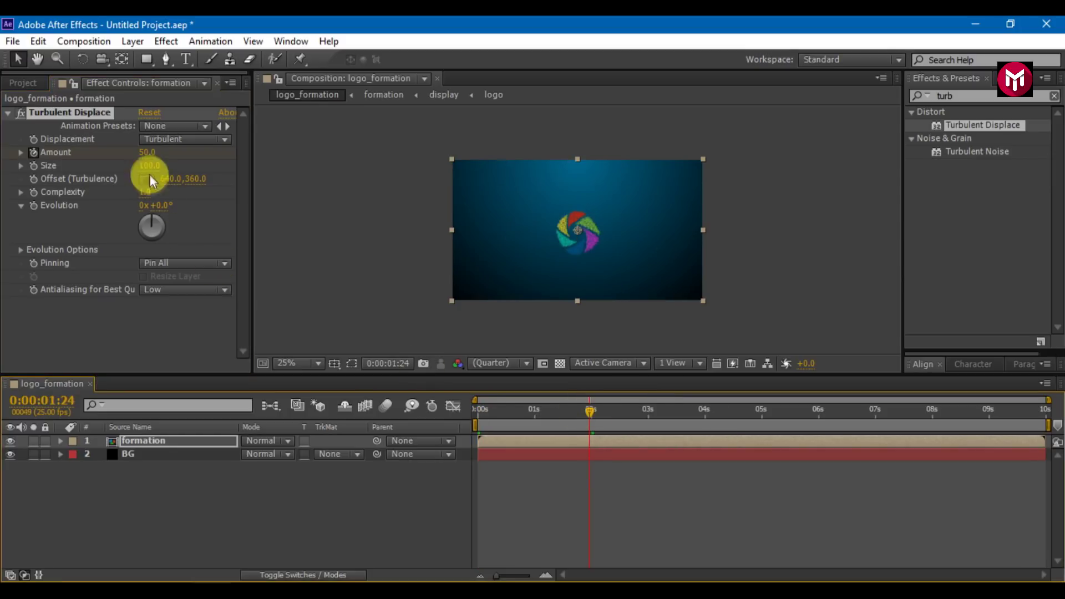
pyautogui.click(143, 154)
pyautogui.press('Return')
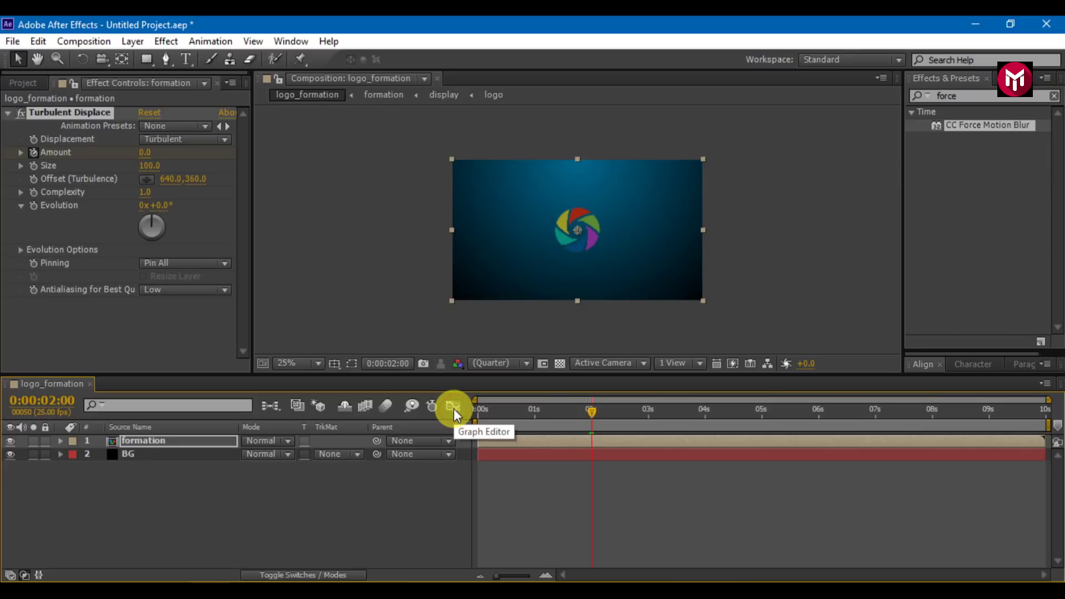
# Easy Ease both Amount keyframes and increase the ease influence in the Graph Editor.
pyautogui.press('u')
pyautogui.moveTo(601, 463); pyautogui.dragTo(472, 471)
pyautogui.rightClick(477, 468)
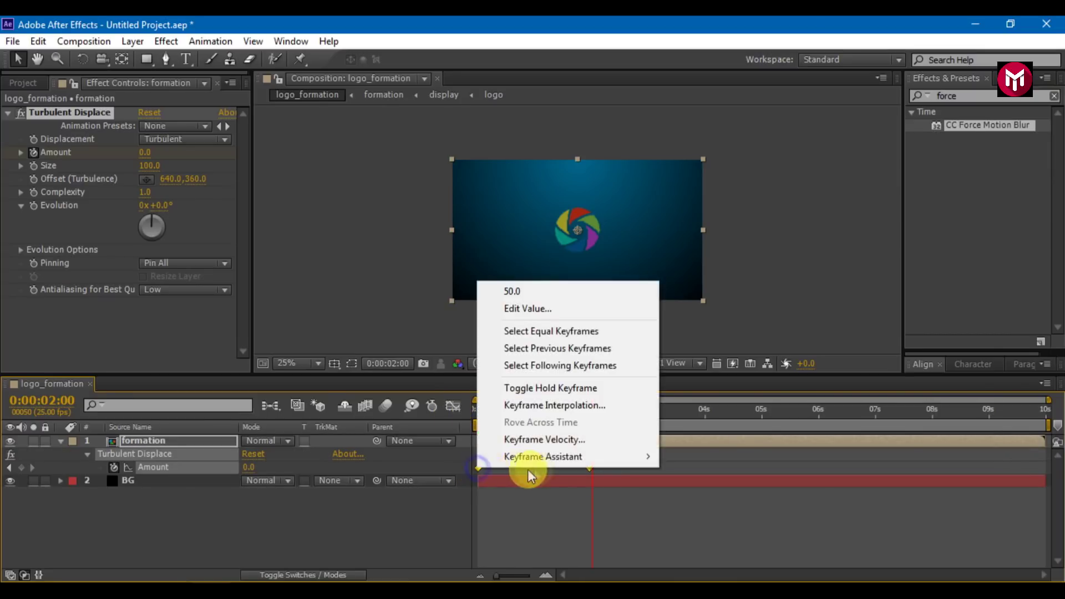
pyautogui.moveTo(541, 456)
pyautogui.click(674, 492)
pyautogui.click(450, 405)
pyautogui.moveTo(633, 469); pyautogui.dragTo(461, 473)
pyautogui.moveTo(570, 443); pyautogui.dragTo(533, 442)
# Add CC Force Motion Blur to formation and set its Shutter Angle to 300.
pyautogui.click(458, 407)
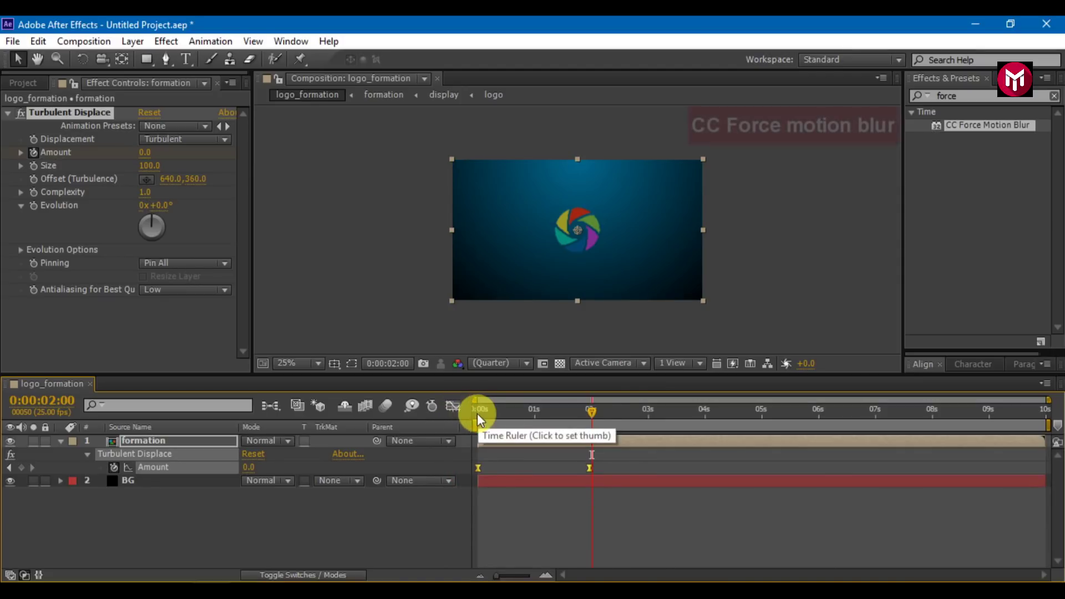
pyautogui.doubleClick(961, 124)
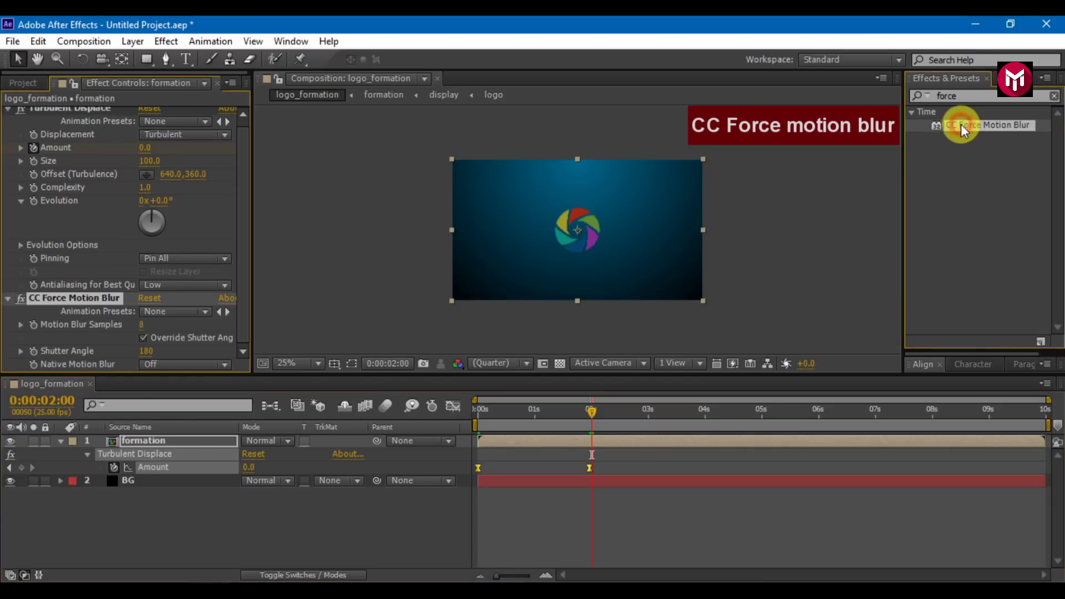
pyautogui.click(7, 112)
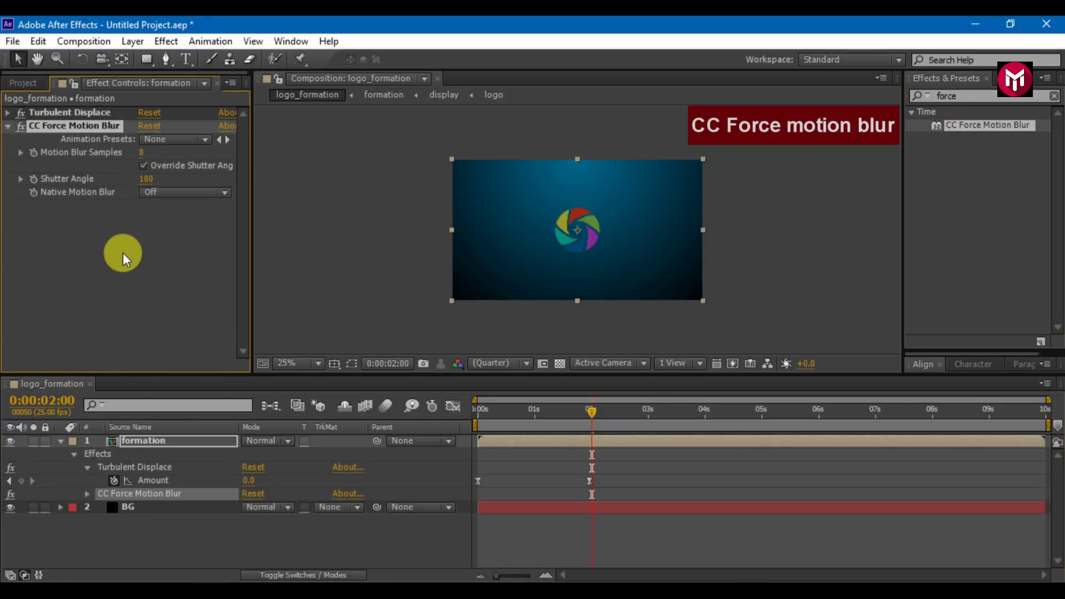
pyautogui.click(147, 179)
pyautogui.write('300')
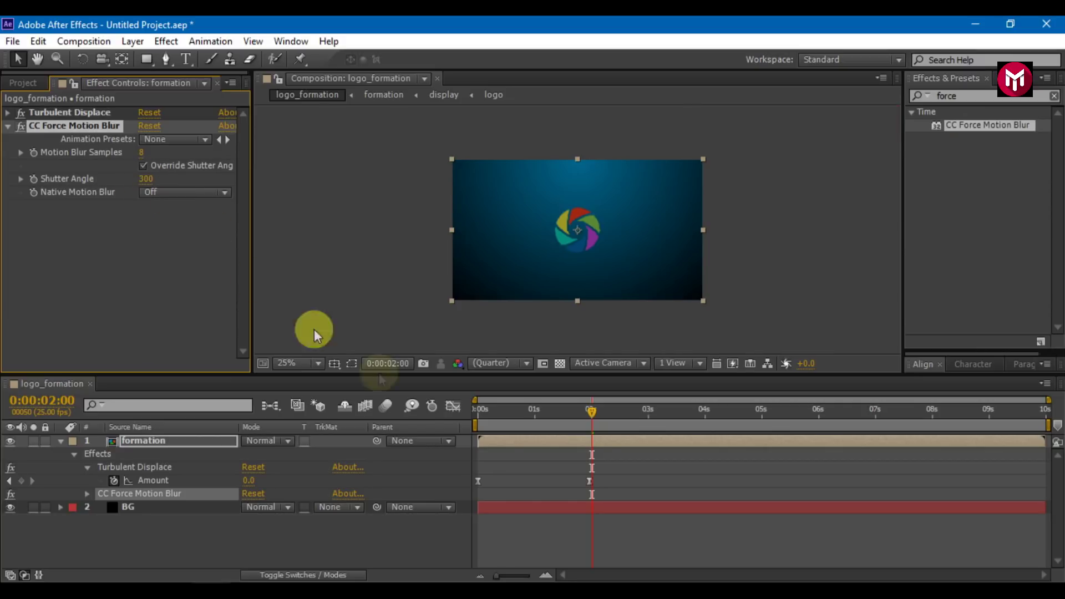
pyautogui.click(528, 411)
pyautogui.click(965, 96)
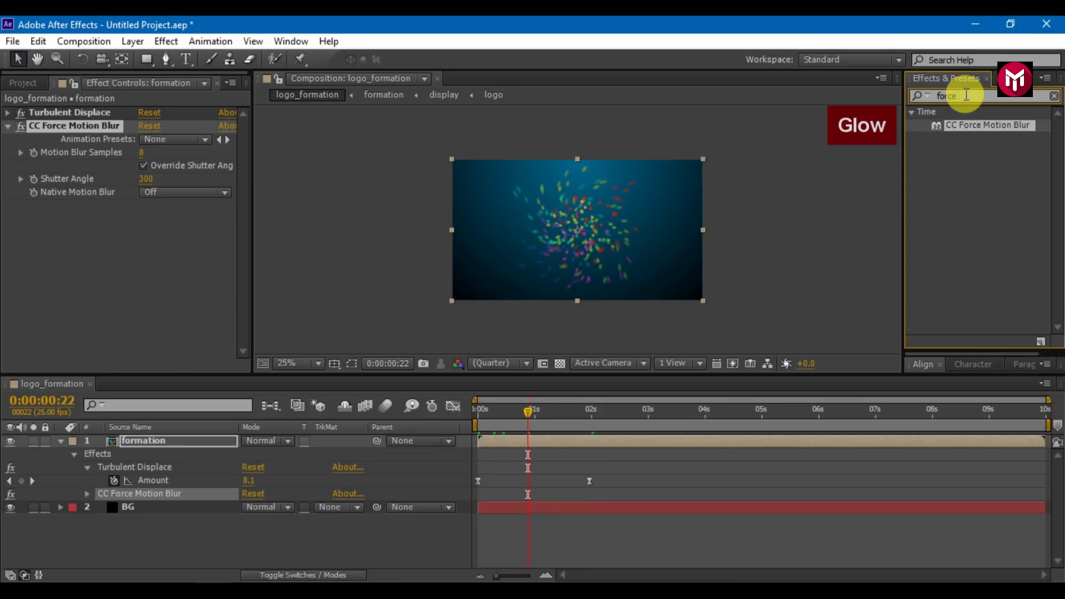
# Apply Glow to the formation layer and collapse the Glow and CC Force Motion Blur settings.
pyautogui.write('glow')
pyautogui.click(945, 325)
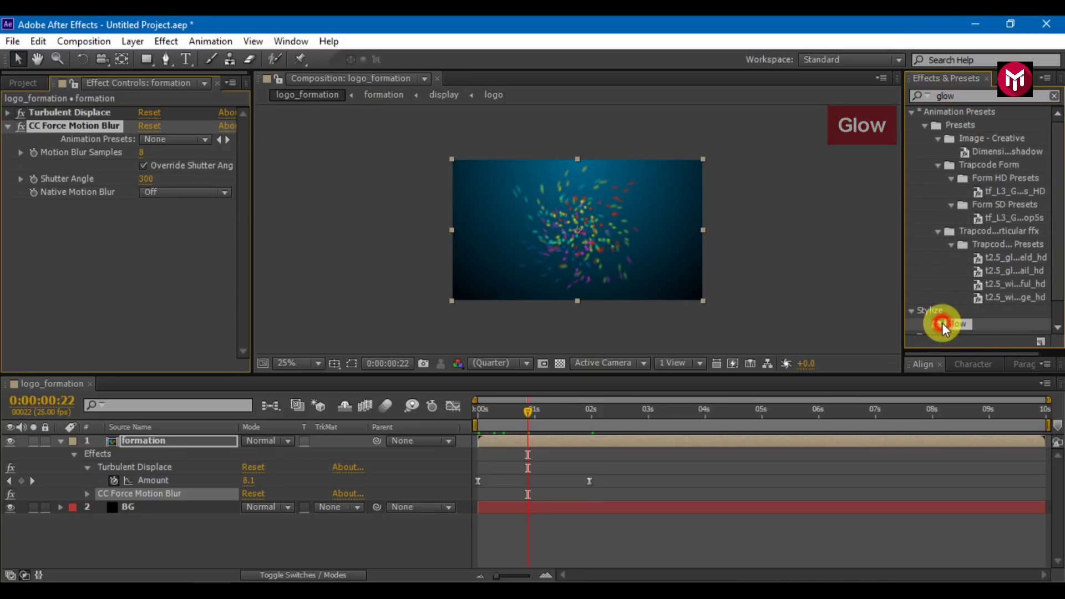
pyautogui.doubleClick(945, 325)
pyautogui.click(8, 129)
pyautogui.click(8, 126)
# Add Camera Lens Blur to the formation layer via a 'came' search.
pyautogui.doubleClick(947, 97)
pyautogui.press('BackSpace')
pyautogui.write('came')
pyautogui.click(955, 192)
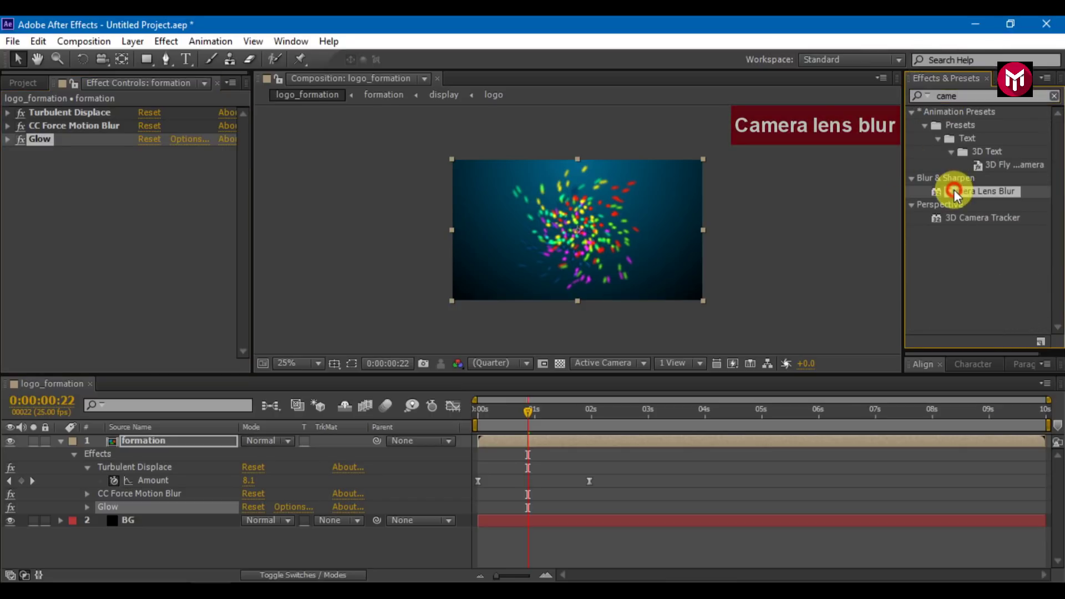
pyautogui.doubleClick(955, 192)
# Keyframe Camera Lens Blur Radius at 50 on the first frame and 0 at 1 second.
pyautogui.click(479, 413)
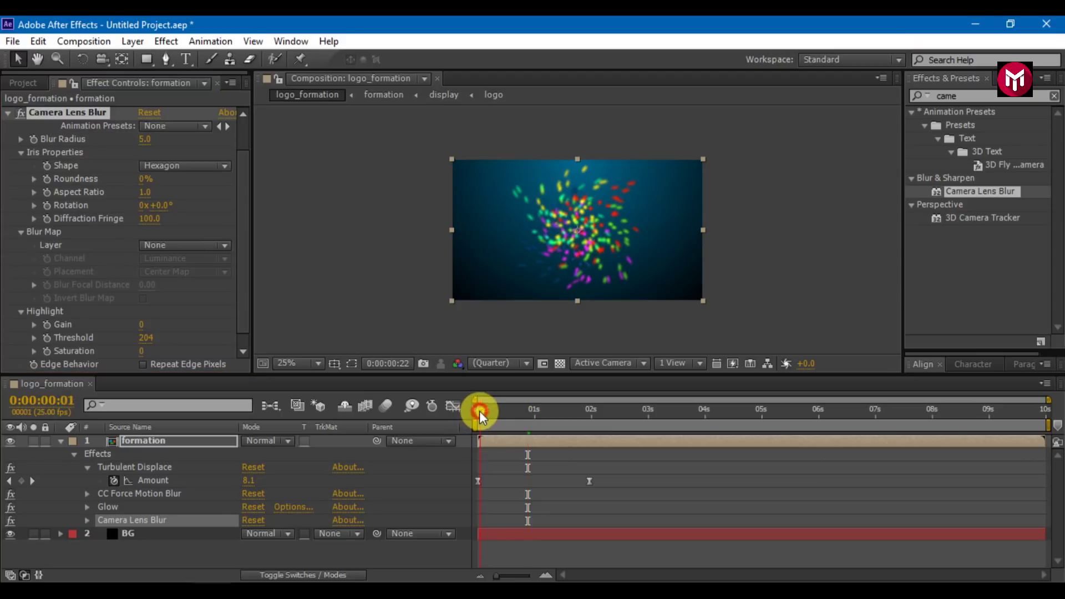
pyautogui.moveTo(479, 417); pyautogui.dragTo(476, 412)
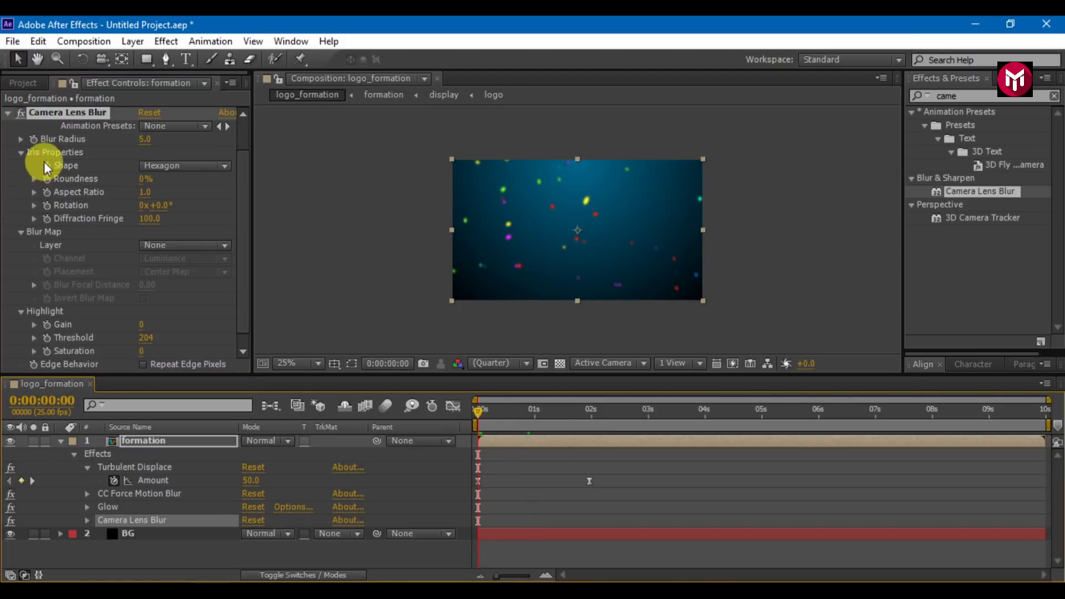
pyautogui.click(32, 144)
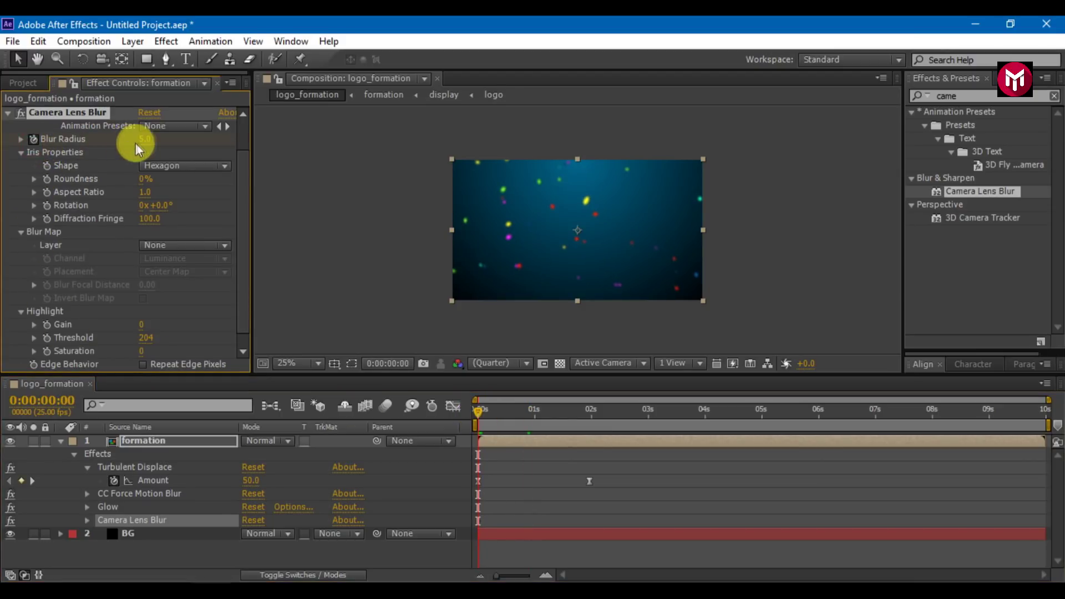
pyautogui.write('50')
pyautogui.press('Return')
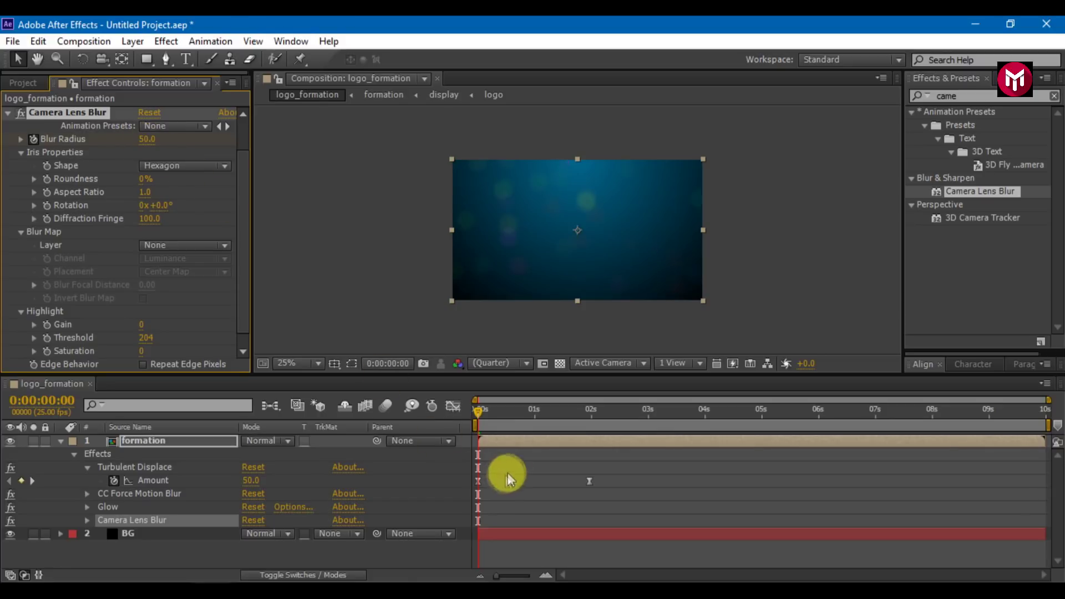
pyautogui.click(535, 415)
pyautogui.click(146, 139)
pyautogui.write('0')
pyautogui.press('Return')
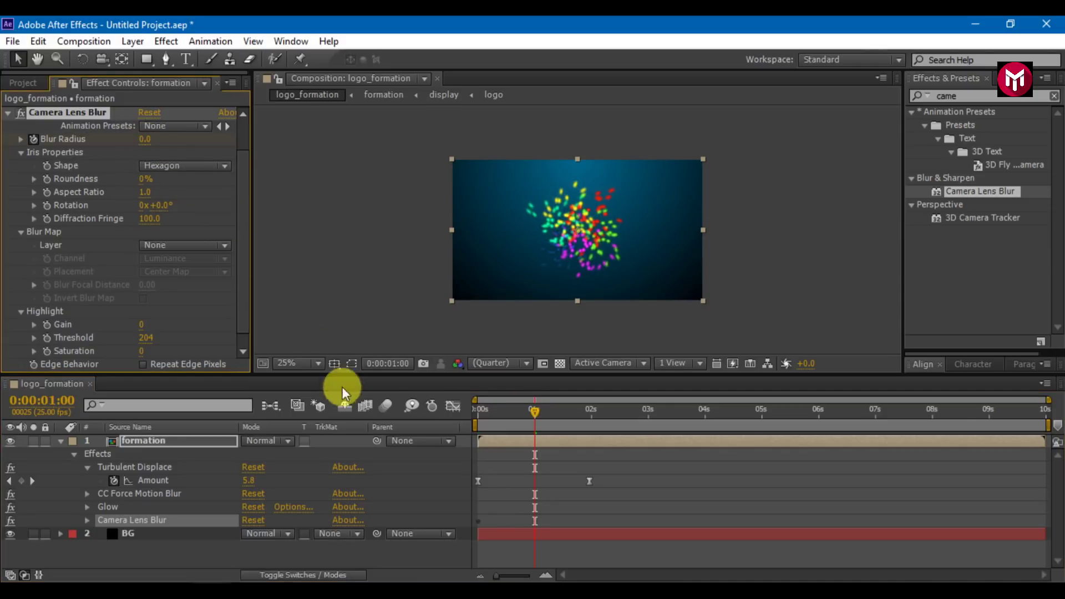
# Easy Ease both Blur Radius keyframes and shape their speed curve in the Graph Editor.
pyautogui.click(158, 445)
pyautogui.press('u')
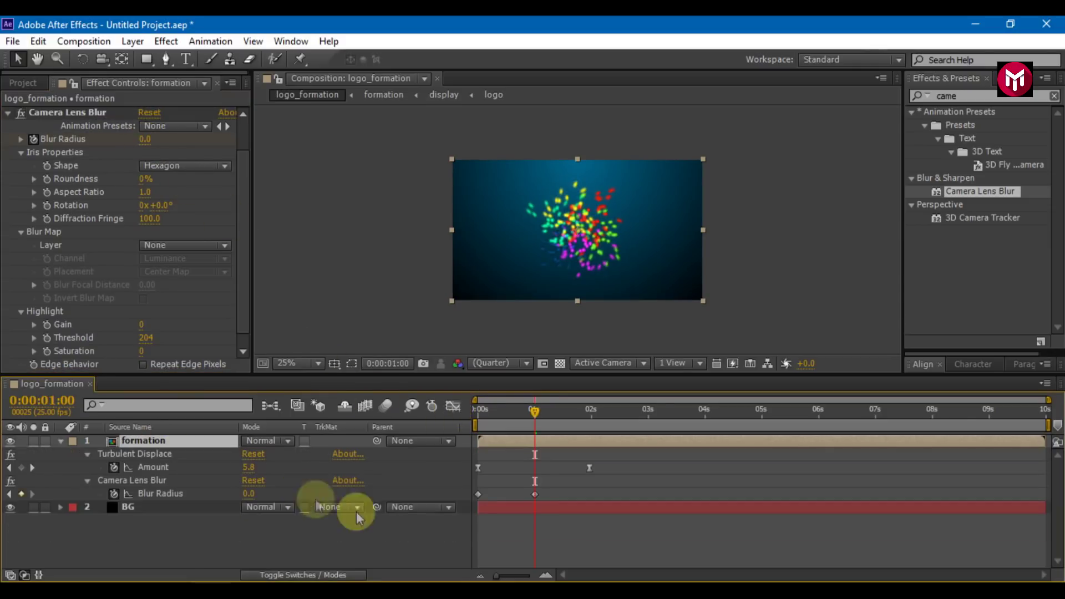
pyautogui.moveTo(544, 495); pyautogui.dragTo(467, 500)
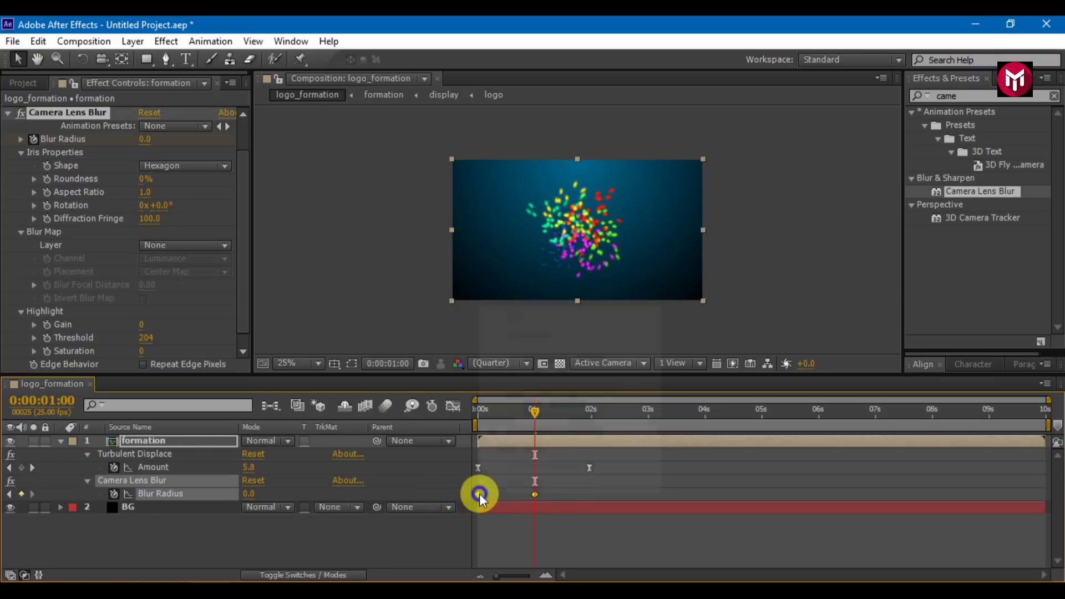
pyautogui.rightClick(479, 494)
pyautogui.moveTo(588, 483)
pyautogui.click(723, 381)
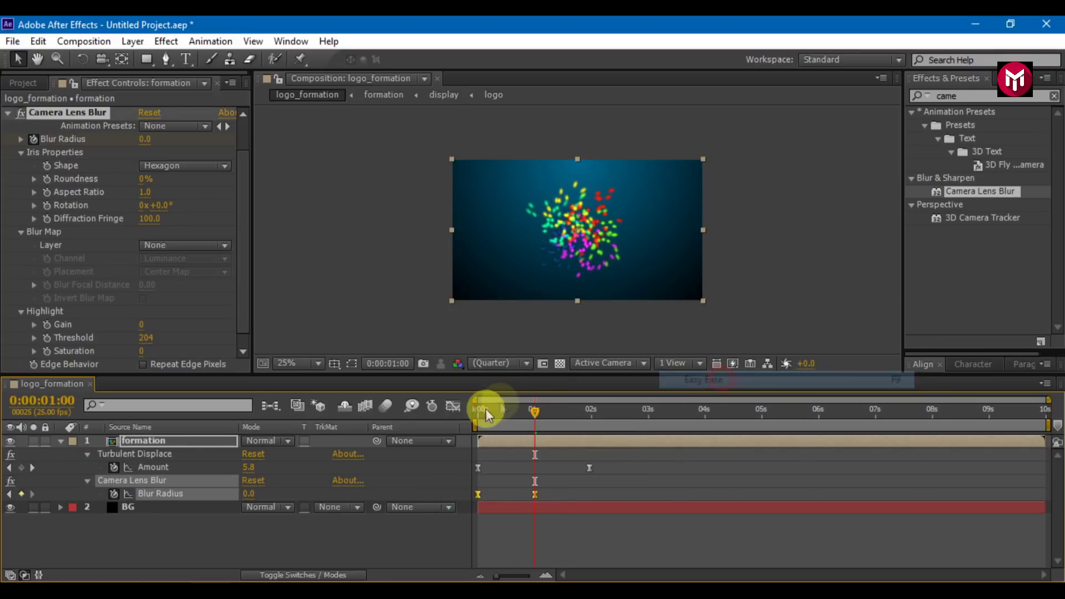
pyautogui.click(454, 406)
pyautogui.moveTo(606, 461); pyautogui.dragTo(499, 440)
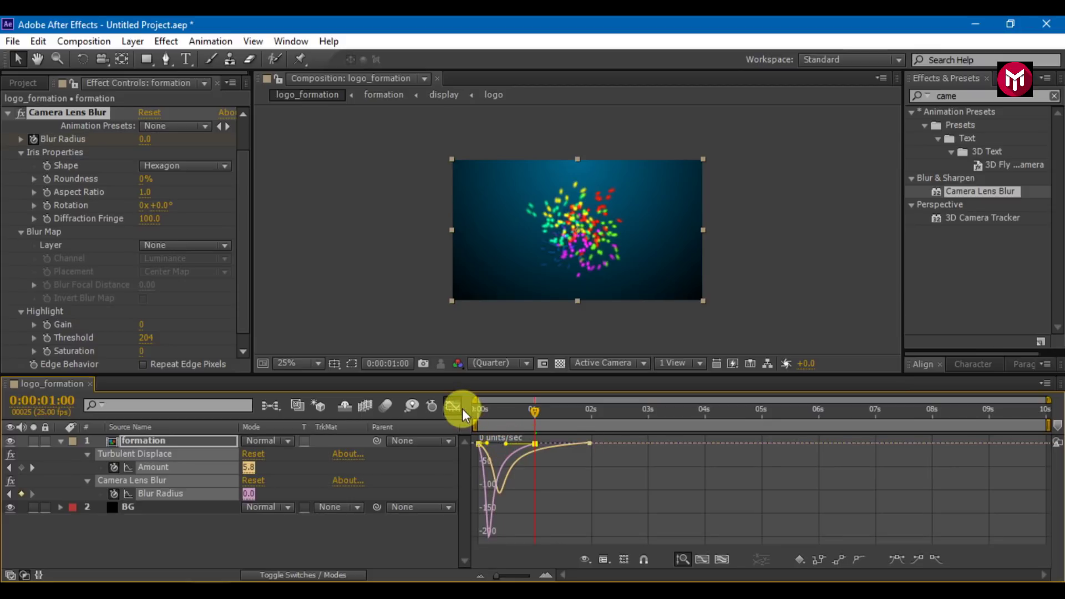
pyautogui.click(454, 405)
pyautogui.click(477, 416)
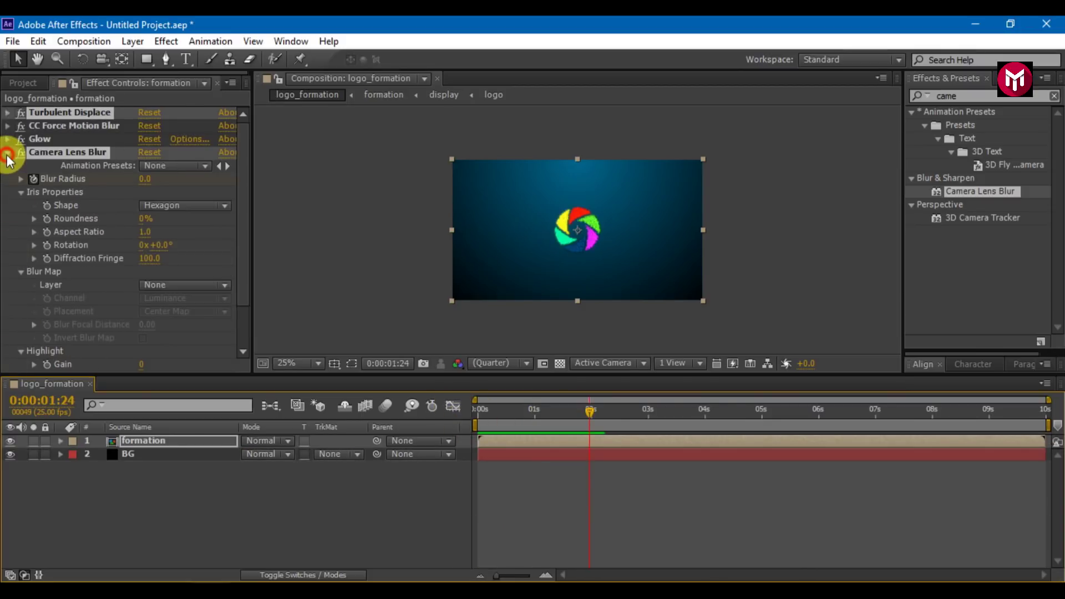
# Add the logo composition to logo_formation as a layer scaled to 10%.
pyautogui.click(8, 152)
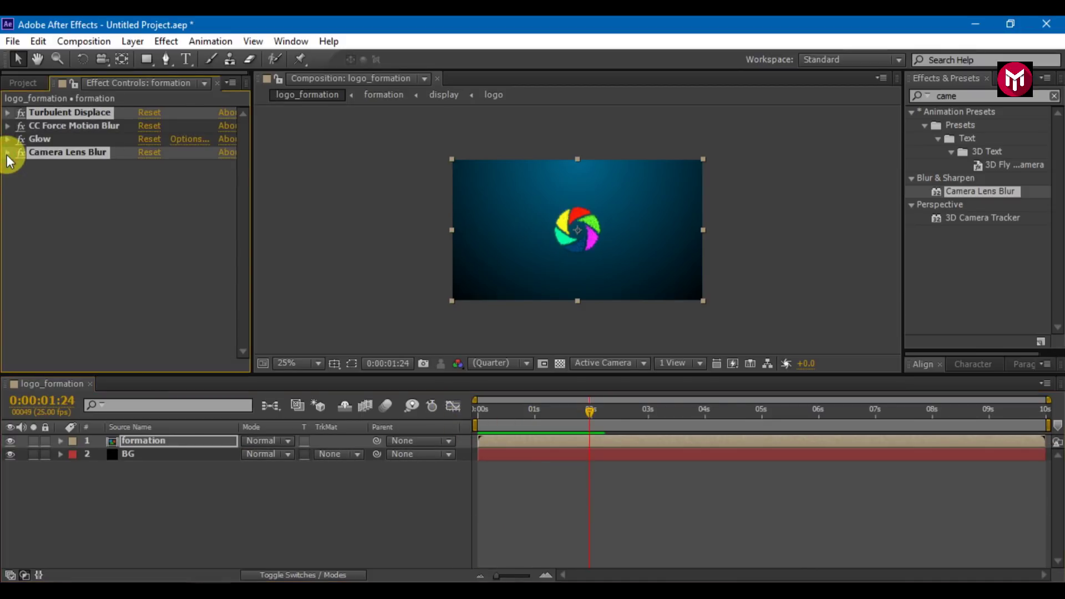
pyautogui.click(135, 487)
pyautogui.click(22, 83)
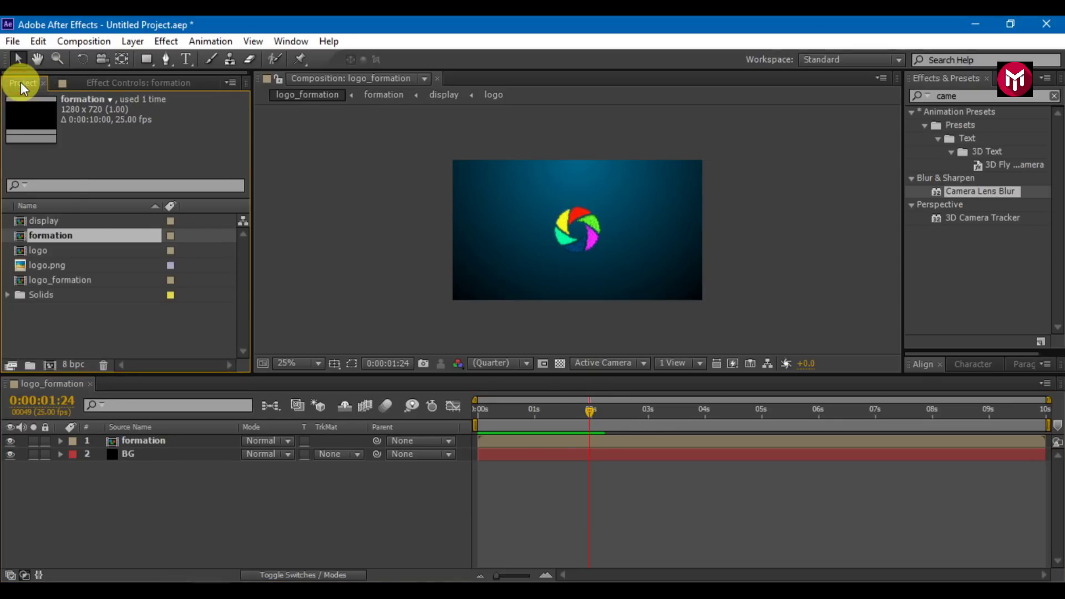
pyautogui.click(27, 250)
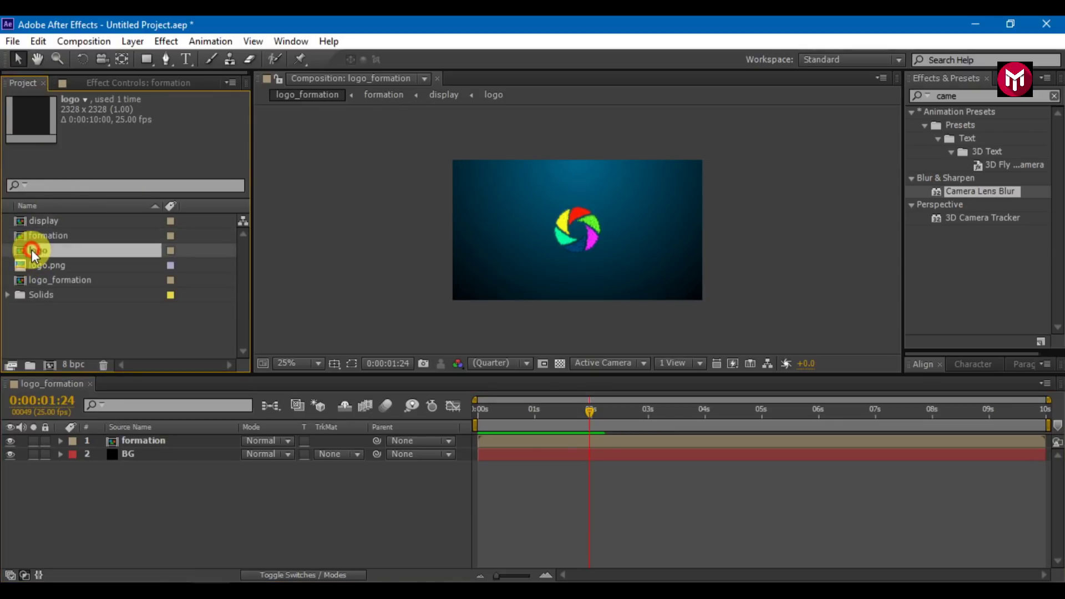
pyautogui.click(108, 411)
pyautogui.moveTo(109, 415); pyautogui.dragTo(120, 436)
pyautogui.press('s')
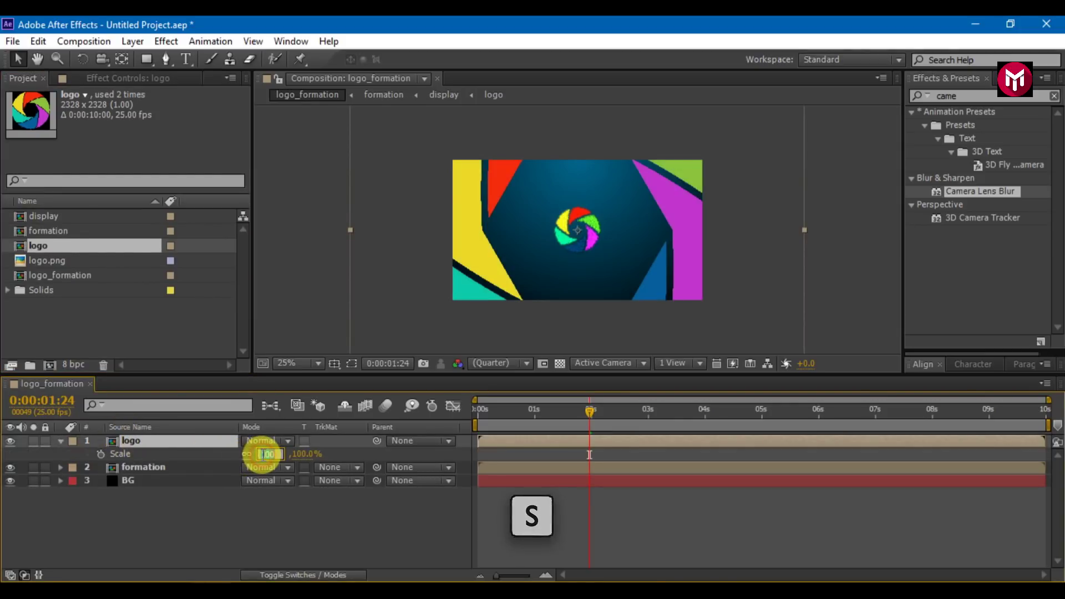
pyautogui.moveTo(260, 454); pyautogui.dragTo(263, 460)
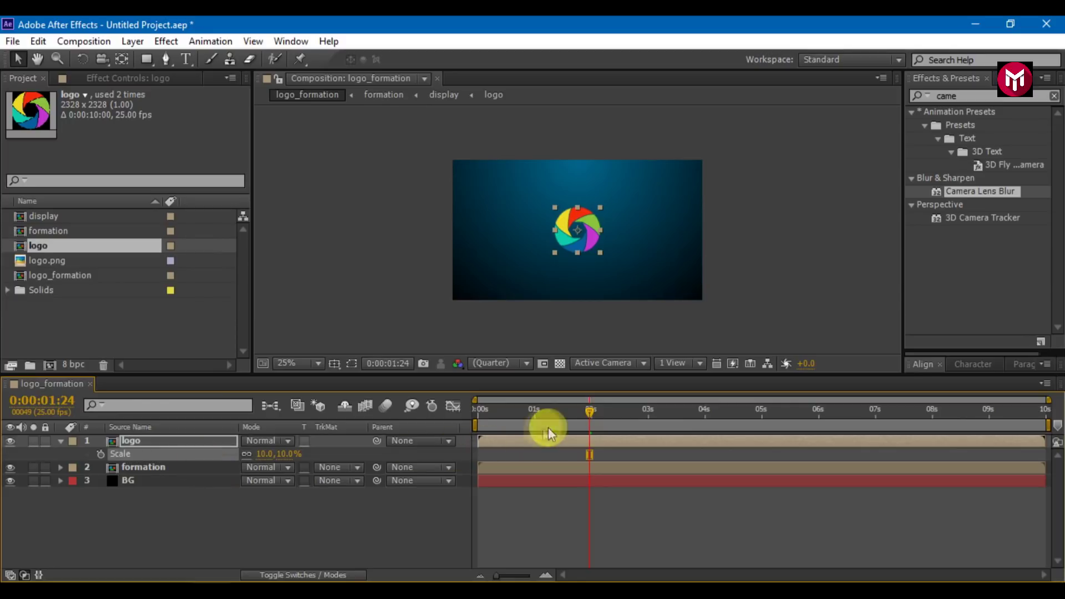
# Trim the logo layer to run from 2 to 6 seconds and end formation at 3 seconds.
pyautogui.click(647, 411)
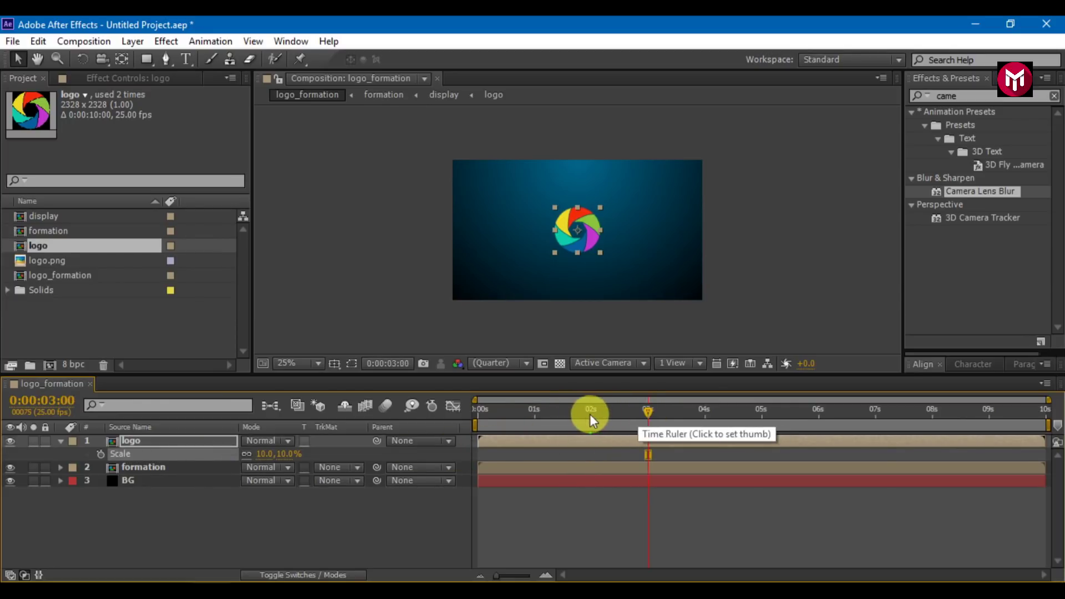
pyautogui.click(591, 413)
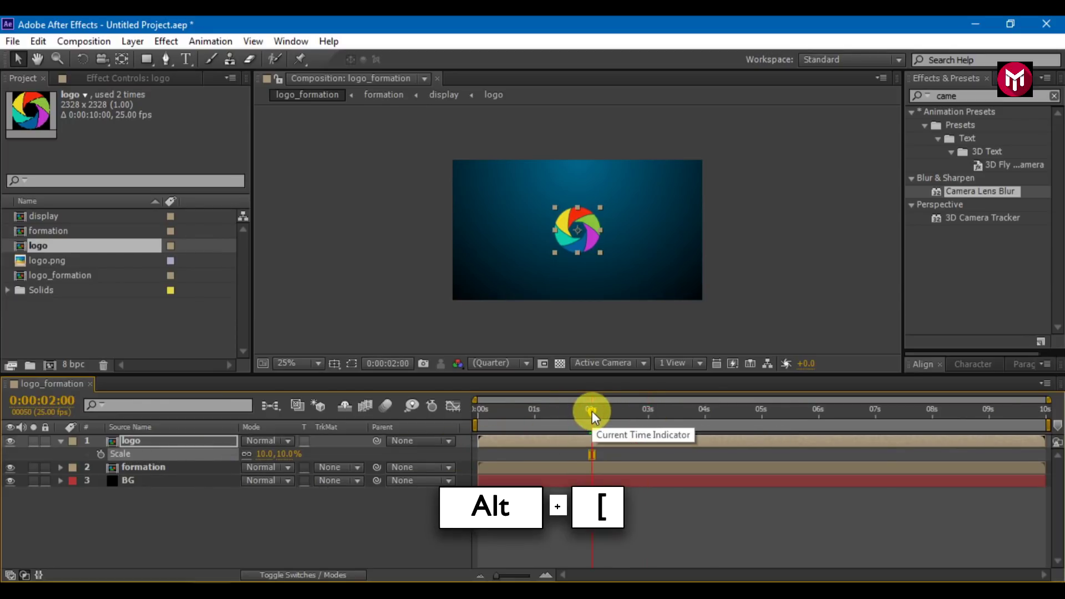
pyautogui.hotkey('alt', '[')
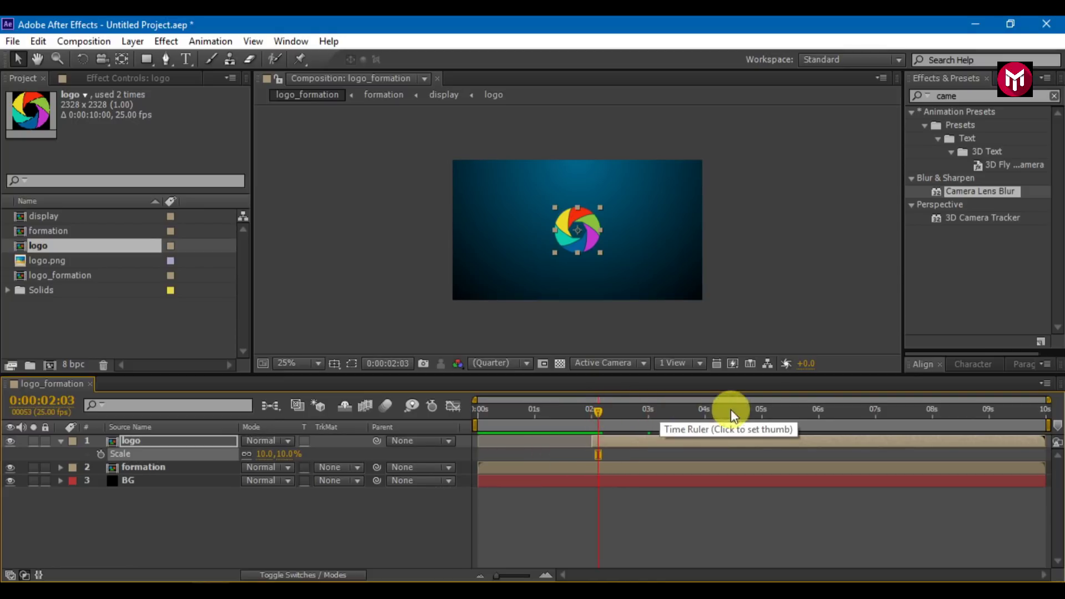
pyautogui.click(815, 416)
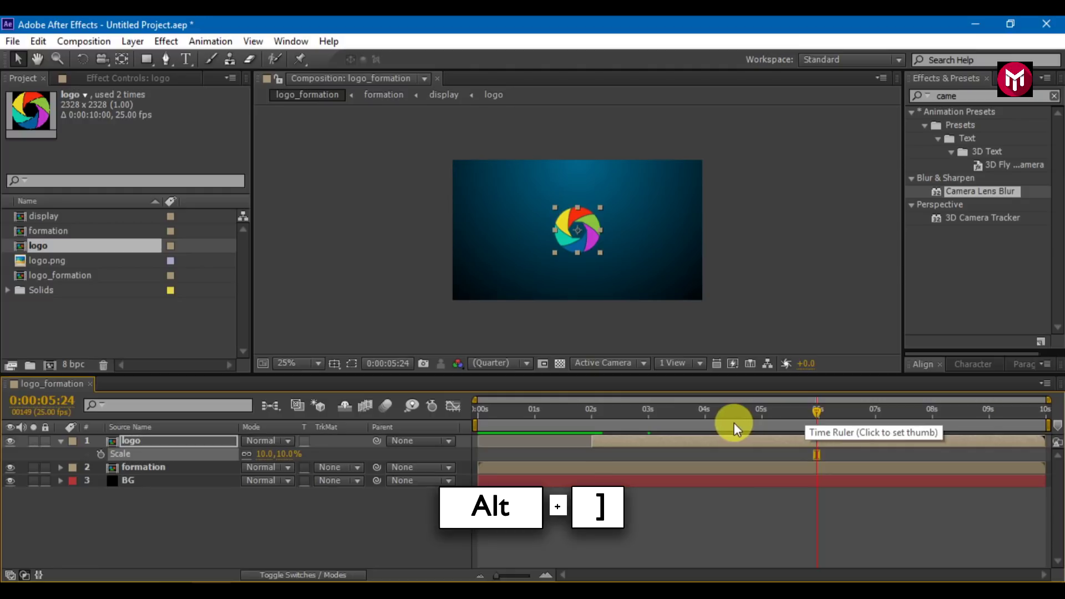
pyautogui.hotkey('alt', ']')
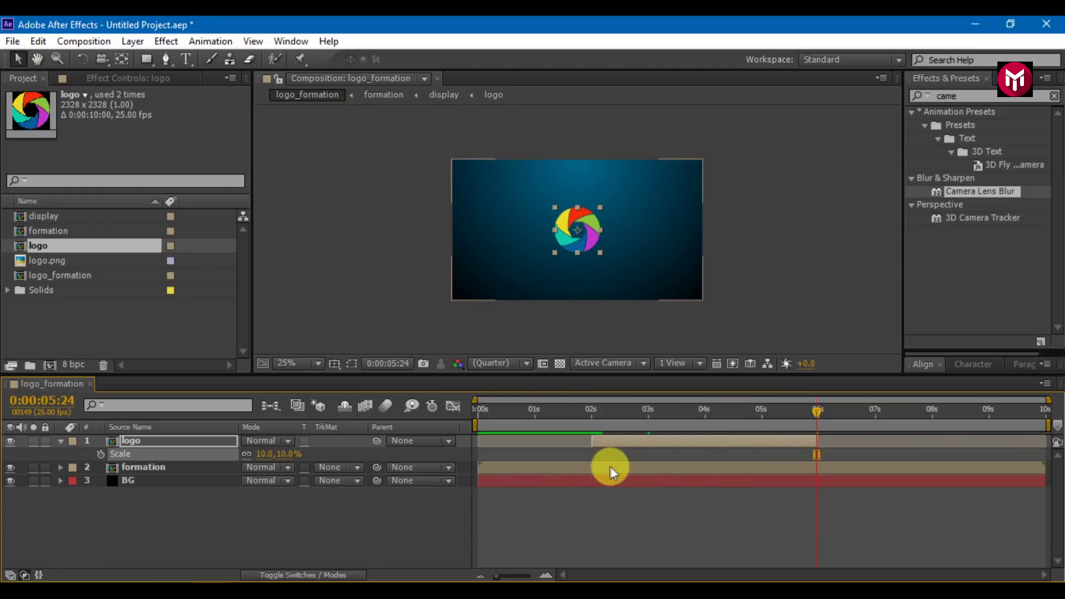
pyautogui.click(648, 467)
pyautogui.click(650, 412)
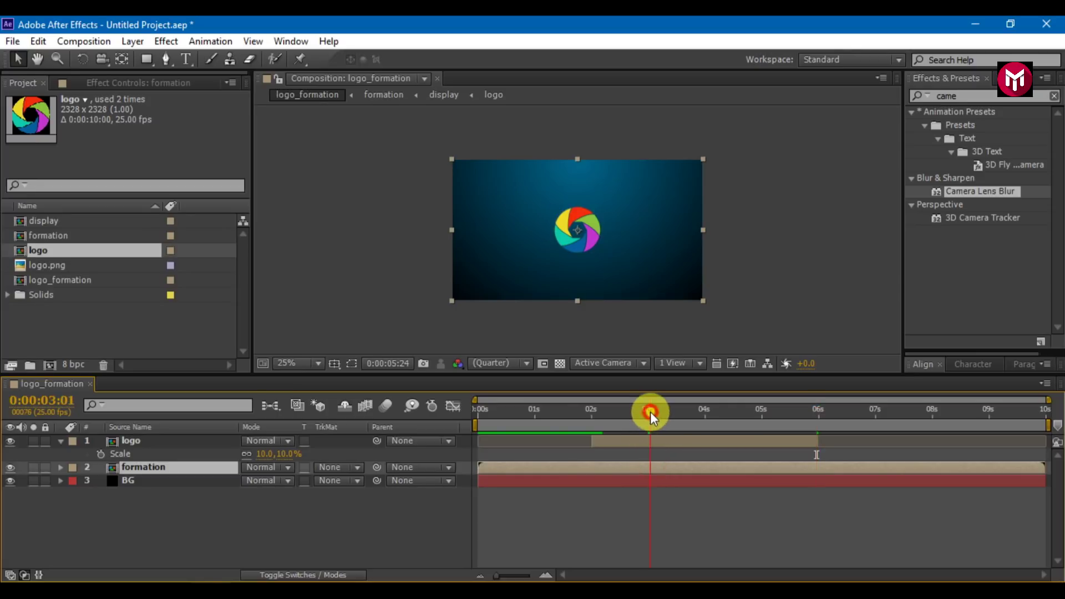
pyautogui.moveTo(650, 412); pyautogui.dragTo(648, 412)
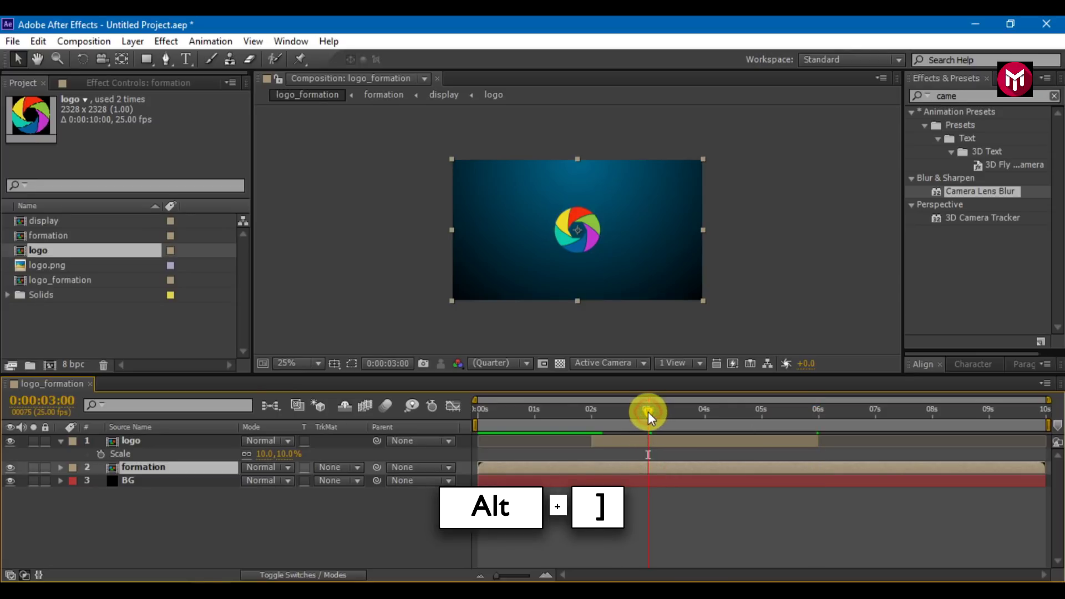
pyautogui.hotkey('alt', ']')
# Make the logo and formation layers 3D and enable motion blur on formation.
pyautogui.click(338, 518)
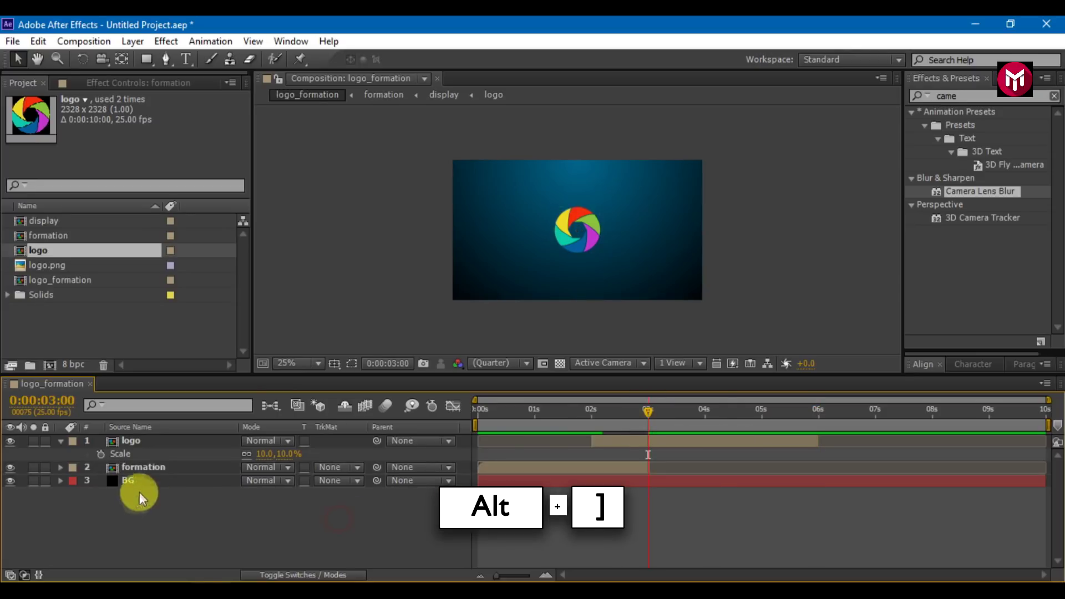
pyautogui.click(145, 470)
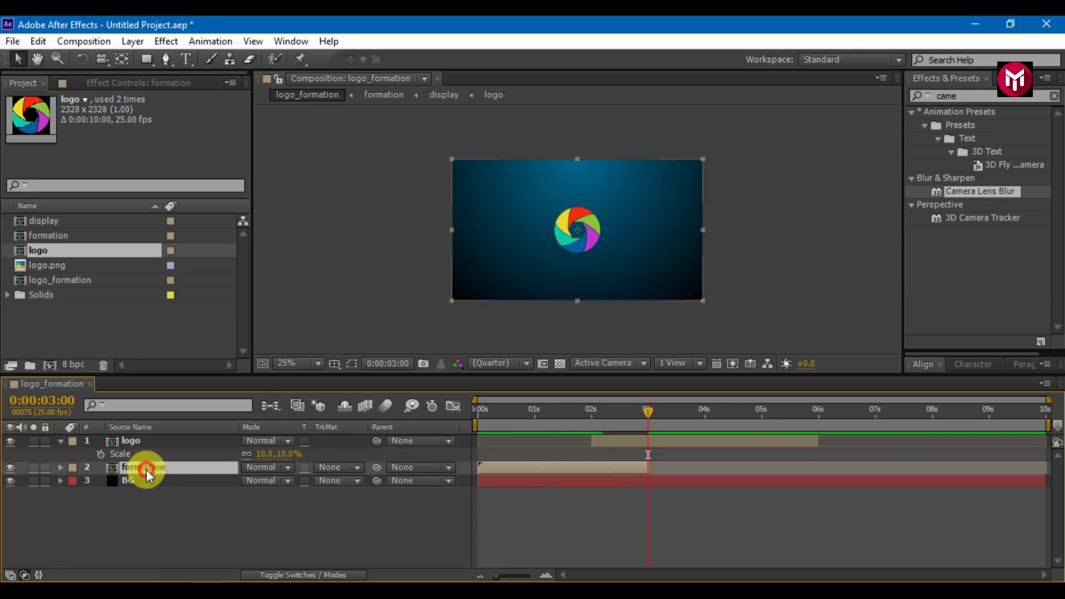
pyautogui.click(89, 441)
pyautogui.click(277, 574)
pyautogui.click(329, 440)
pyautogui.click(309, 519)
pyautogui.click(329, 520)
pyautogui.click(60, 442)
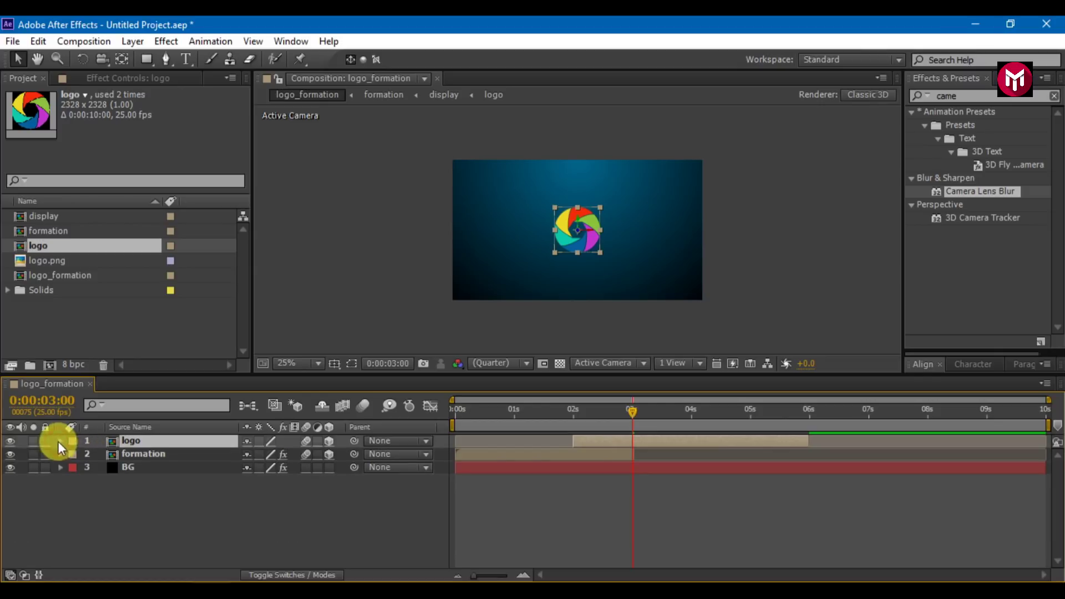
pyautogui.click(251, 576)
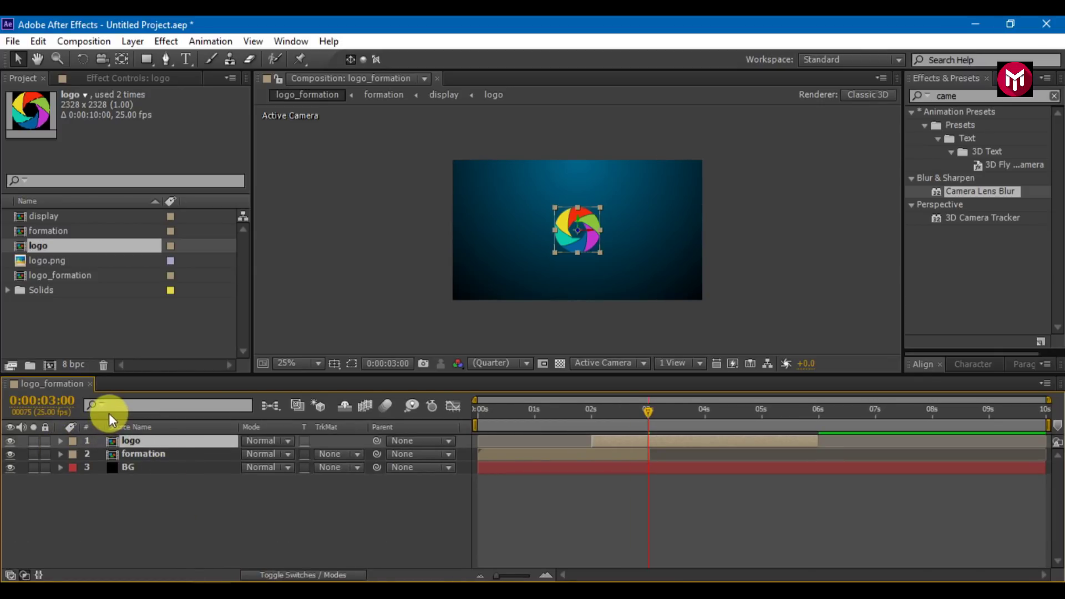
# Add a second copy of the logo as a layer scaled to 10%.
pyautogui.moveTo(28, 245); pyautogui.dragTo(130, 441)
pyautogui.press('s')
pyautogui.click(263, 454)
pyautogui.write('1')
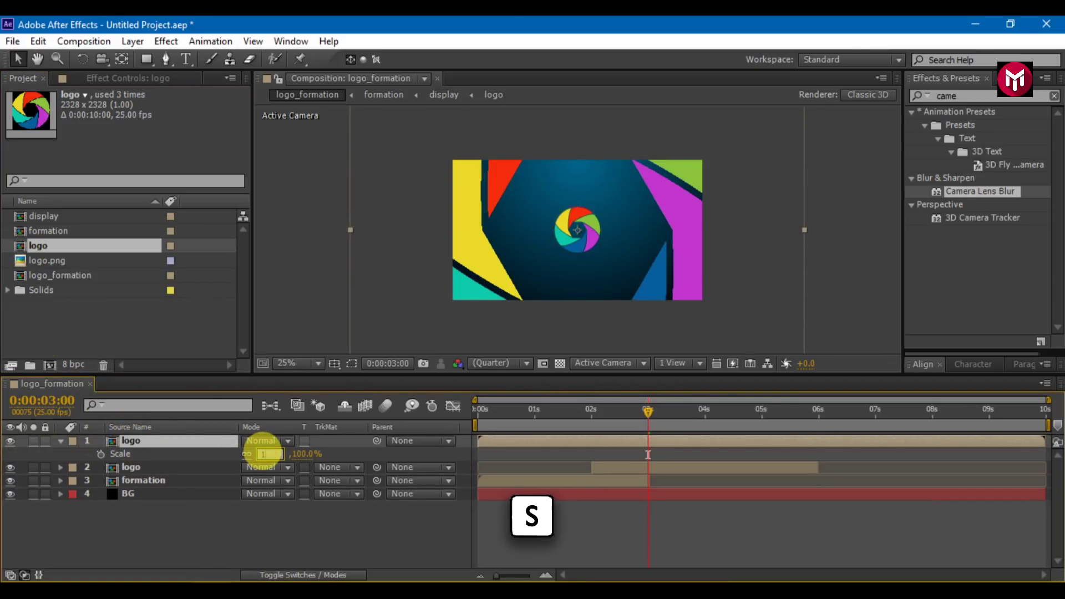
pyautogui.write('0')
pyautogui.press('Return')
# Apply CC Light Sweep to the top logo layer with a Smooth sweep shape.
pyautogui.click(943, 95)
pyautogui.write('cc')
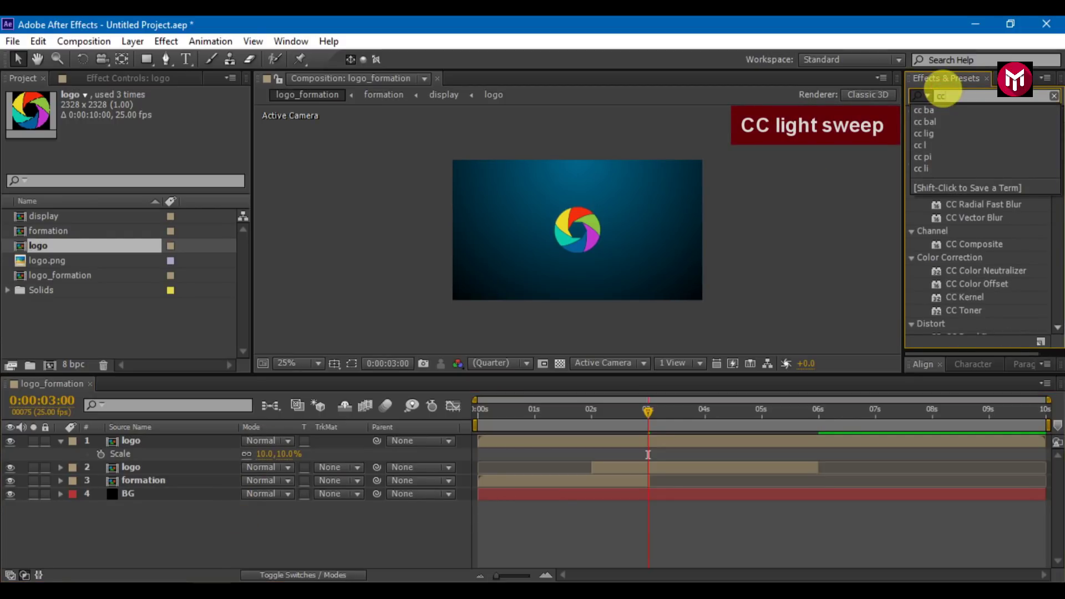
pyautogui.write(' li')
pyautogui.moveTo(977, 151); pyautogui.dragTo(131, 79)
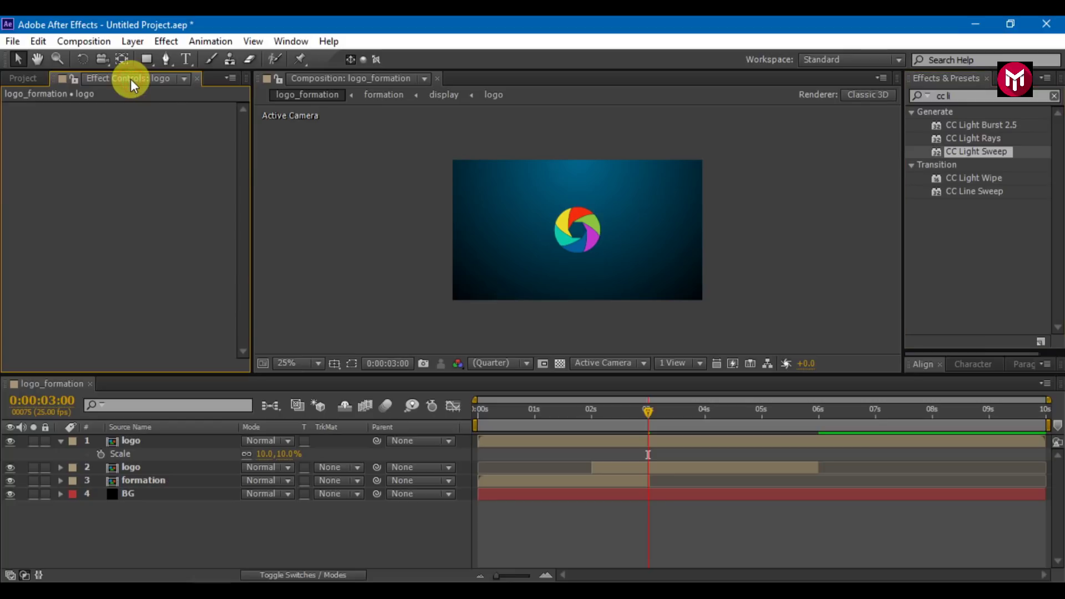
pyautogui.click(161, 438)
pyautogui.moveTo(963, 153); pyautogui.dragTo(175, 245)
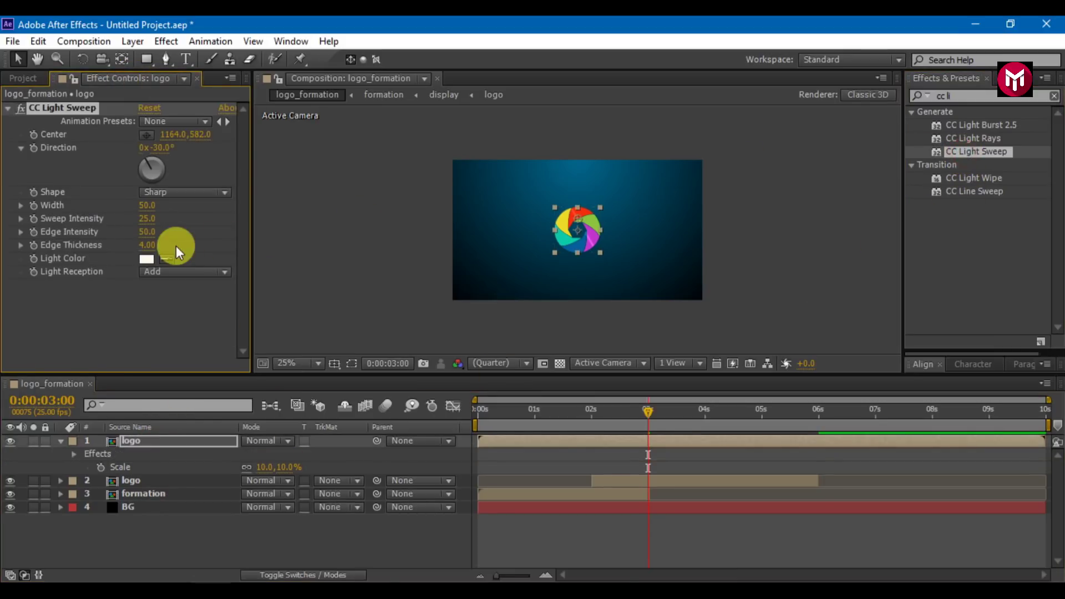
pyautogui.click(152, 192)
pyautogui.click(145, 228)
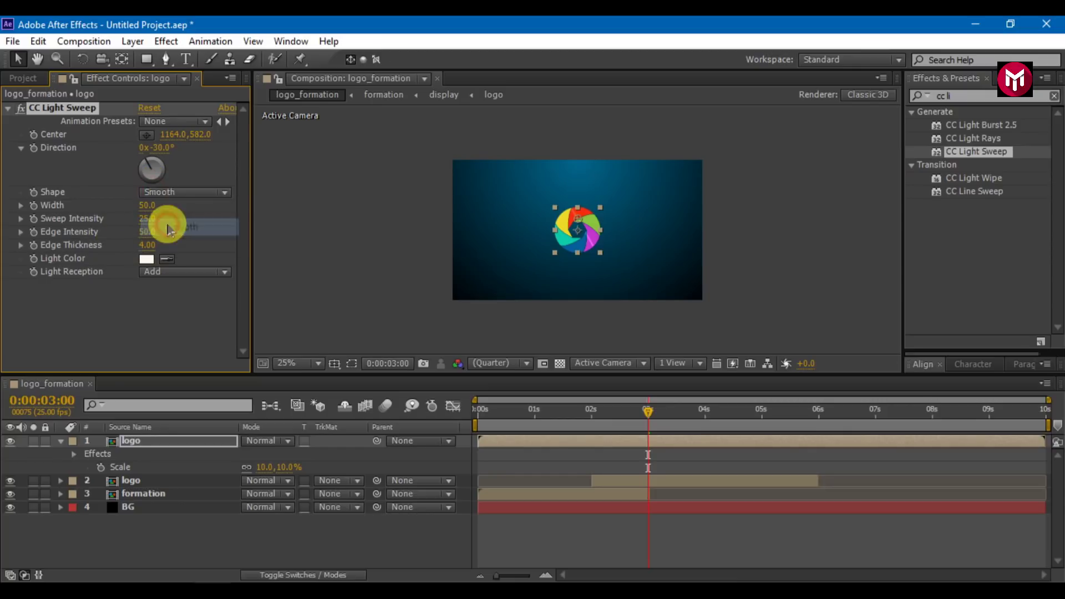
# Keyframe the light sweep Center to travel from left of the logo across it.
pyautogui.click(434, 306)
pyautogui.press('.')
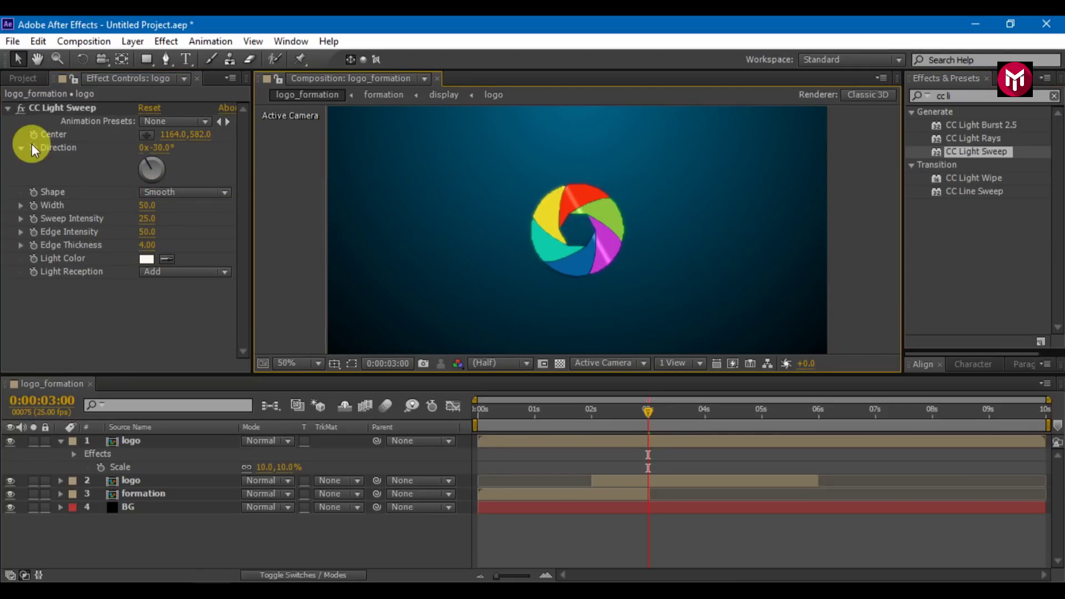
pyautogui.click(32, 135)
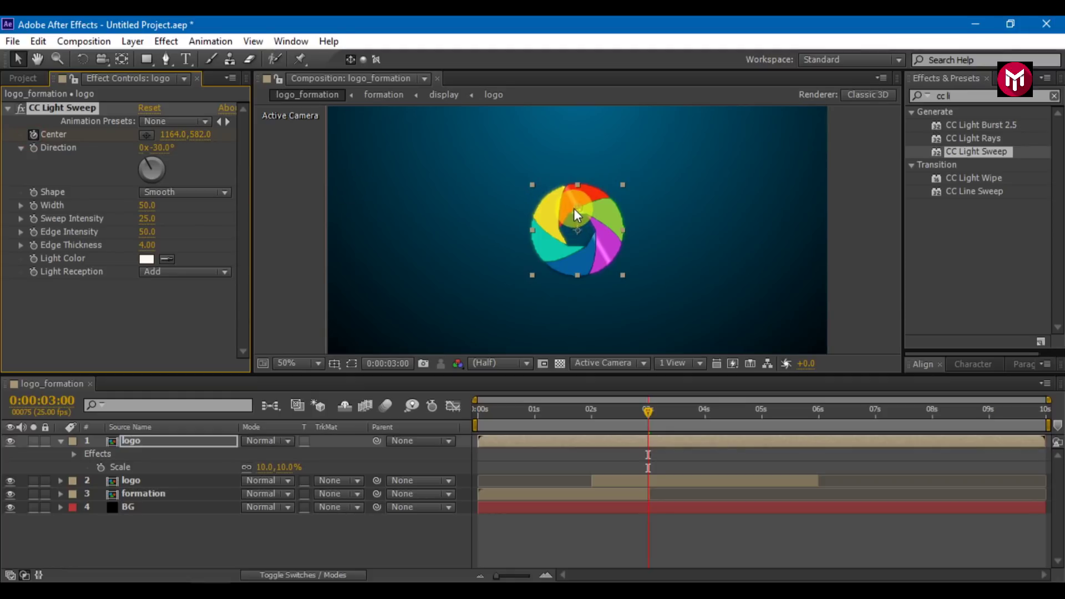
pyautogui.moveTo(574, 210); pyautogui.dragTo(481, 222)
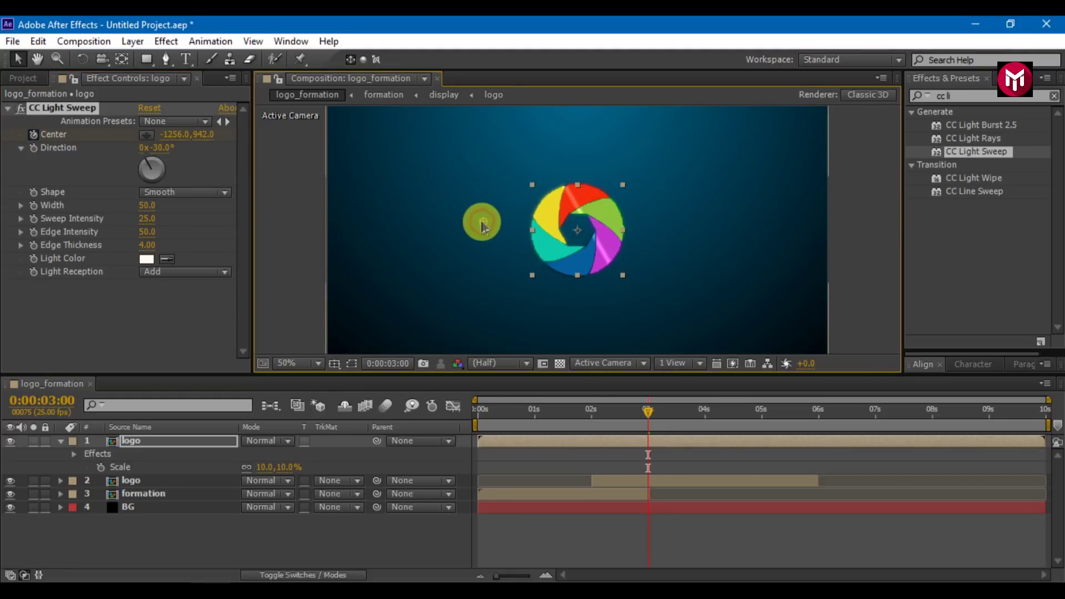
pyautogui.click(761, 412)
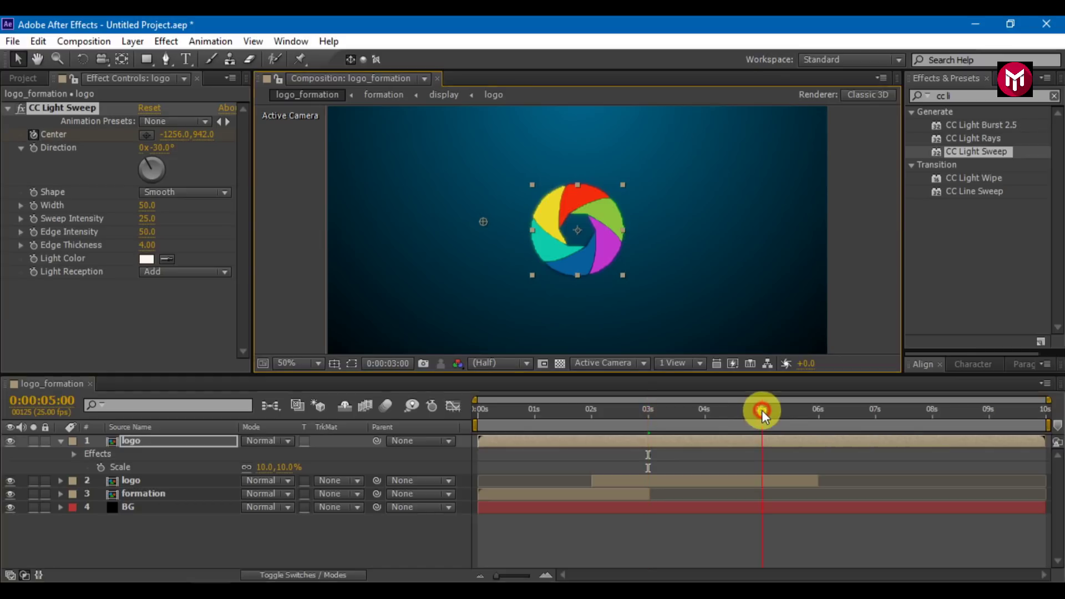
pyautogui.click(691, 414)
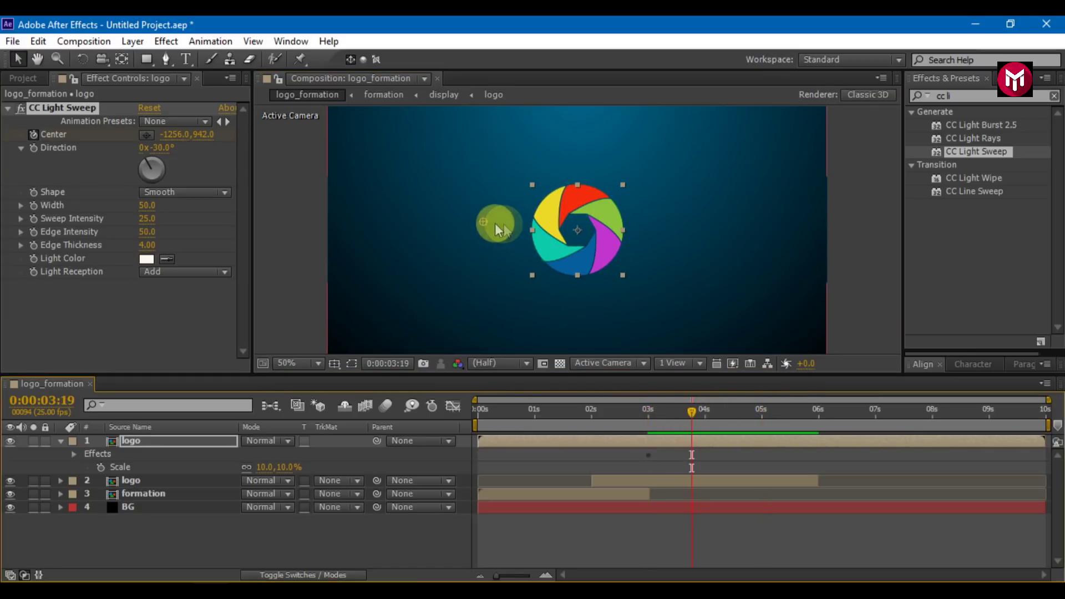
pyautogui.moveTo(483, 221); pyautogui.dragTo(583, 138)
pyautogui.click(666, 413)
# Finish the CC Light Sweep settings and collapse the logo layer's properties.
pyautogui.click(146, 239)
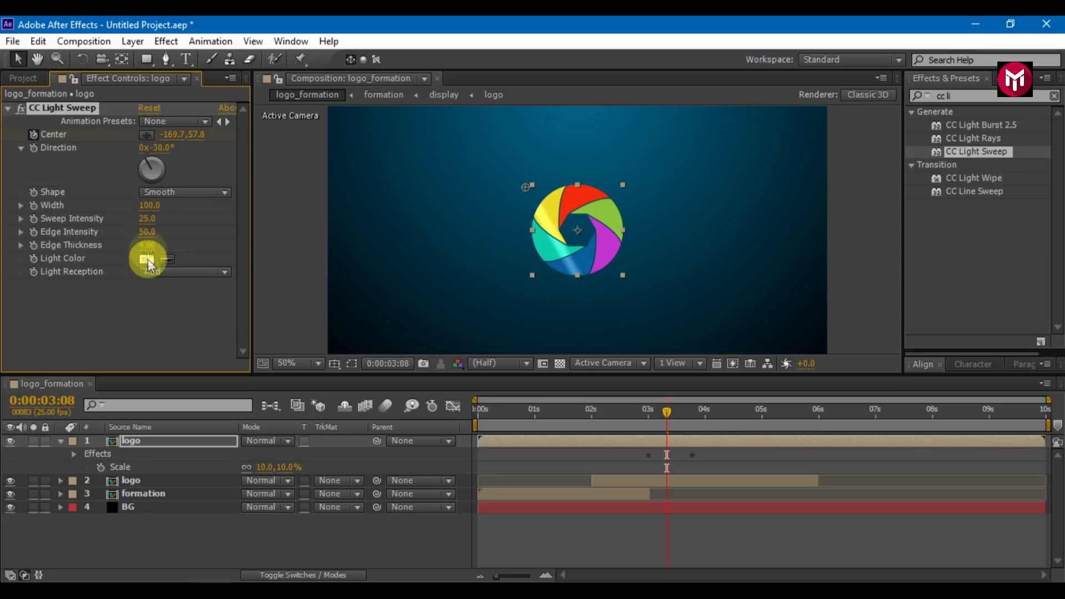
pyautogui.click(149, 300)
pyautogui.click(60, 441)
pyautogui.click(107, 468)
pyautogui.click(131, 441)
pyautogui.click(590, 411)
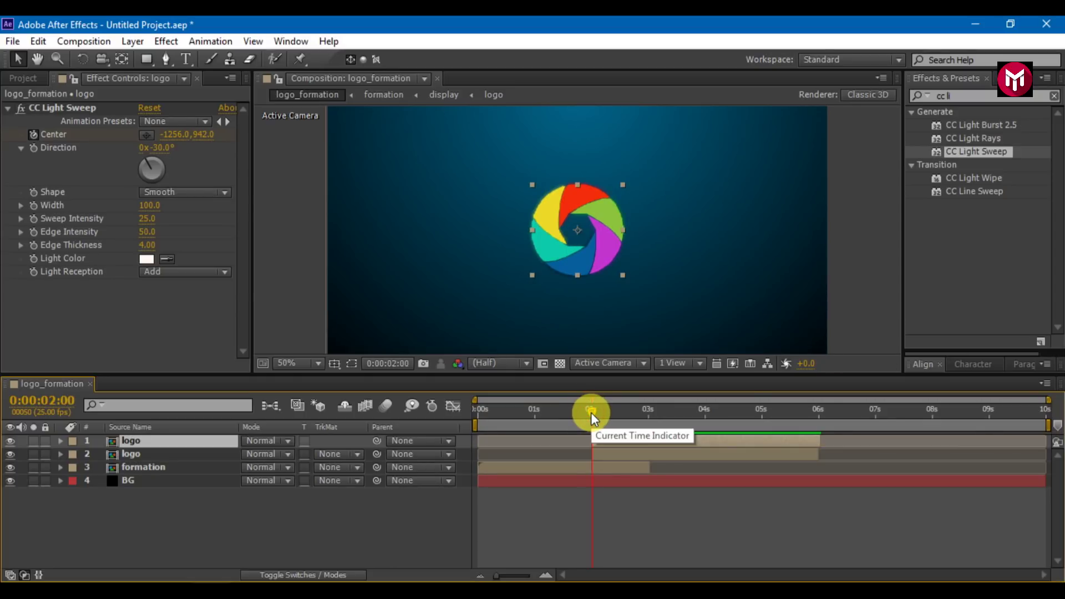
# Keyframe the formation layer's Opacity at 100% at 2 seconds and 0% just past 3 seconds.
pyautogui.press('t')
pyautogui.click(135, 468)
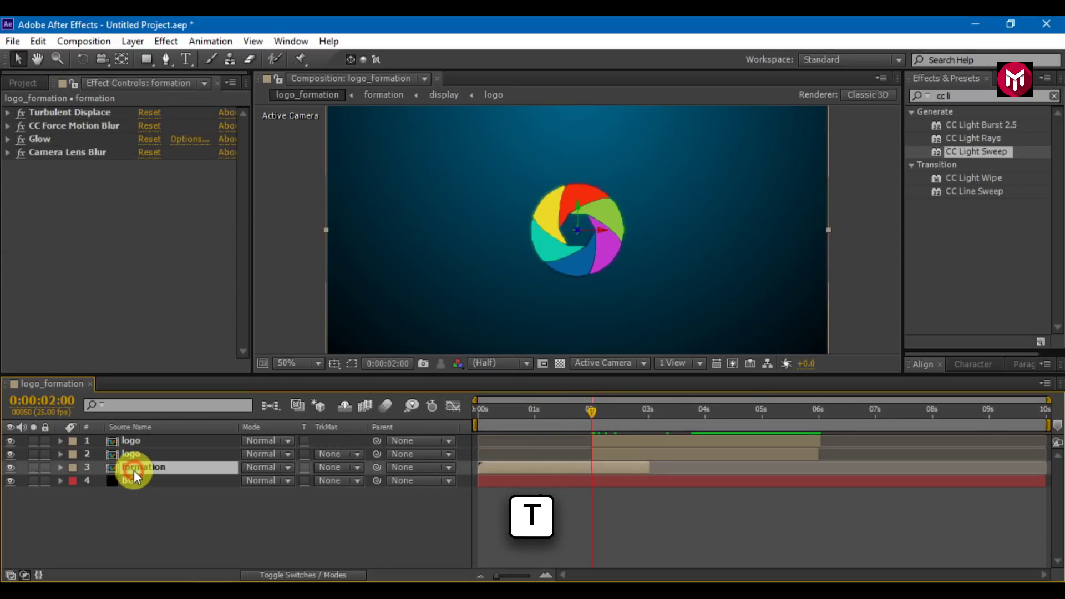
pyautogui.press('t')
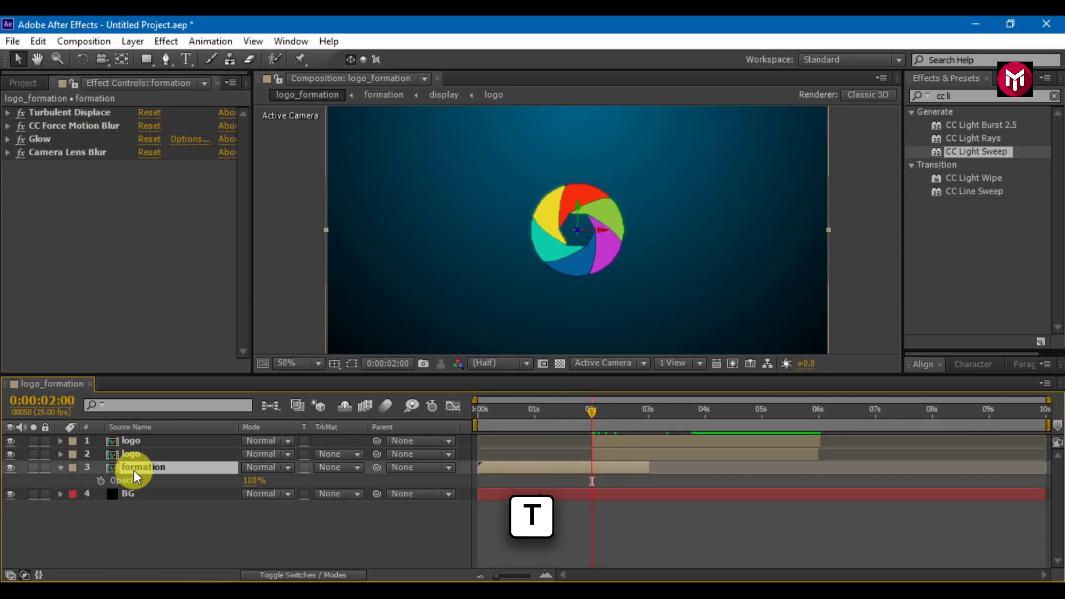
pyautogui.click(102, 482)
pyautogui.click(650, 423)
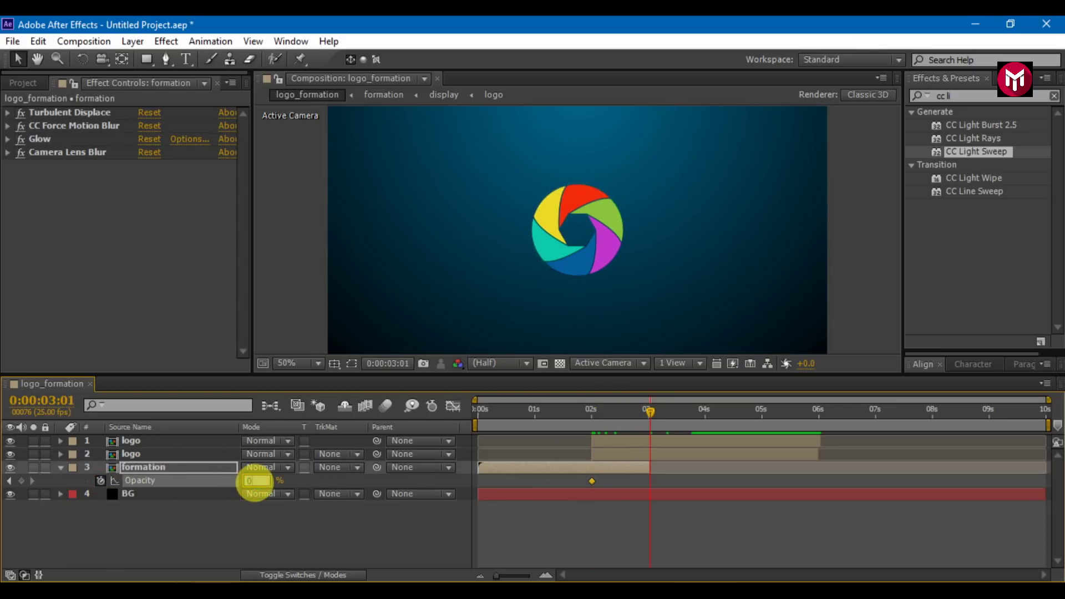
# Easy Ease both Opacity keyframes and steepen the drop after 2 seconds in the Graph Editor.
pyautogui.moveTo(571, 491); pyautogui.dragTo(593, 482)
pyautogui.rightClick(593, 480)
pyautogui.moveTo(721, 469)
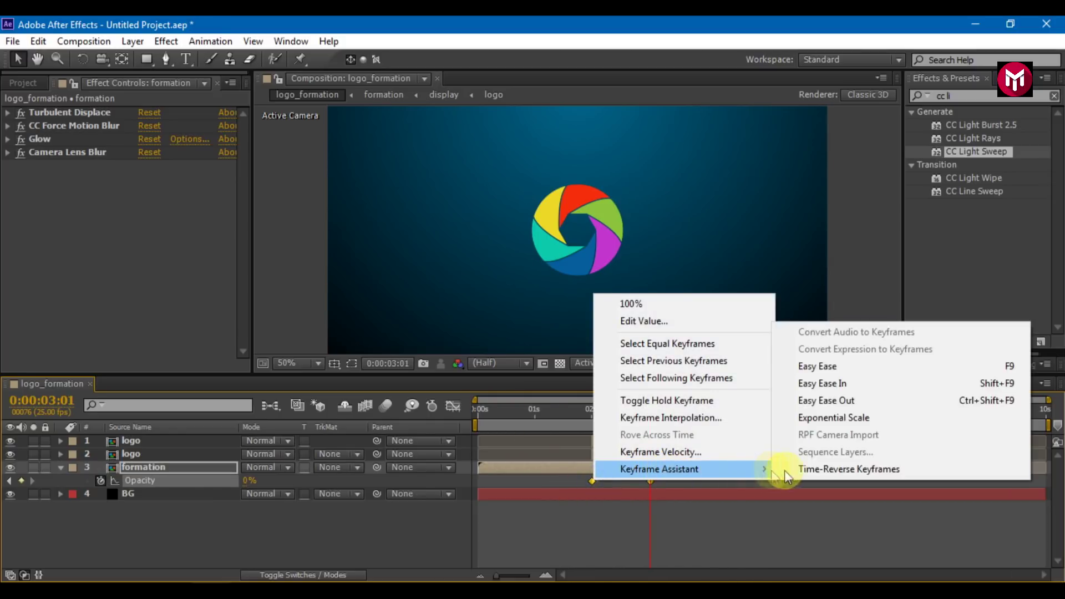
pyautogui.click(826, 367)
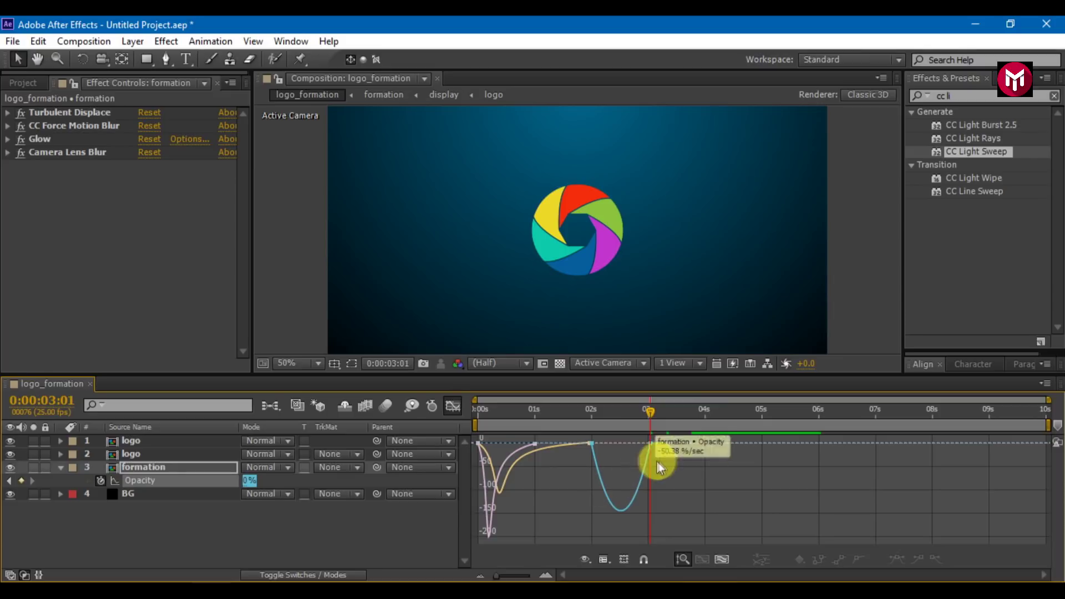
pyautogui.moveTo(592, 444)
pyautogui.mouseDown()
pyautogui.moveTo(594, 434)
pyautogui.moveTo(638, 445)
pyautogui.moveTo(614, 450)
pyautogui.moveTo(603, 441)
pyautogui.mouseUp()
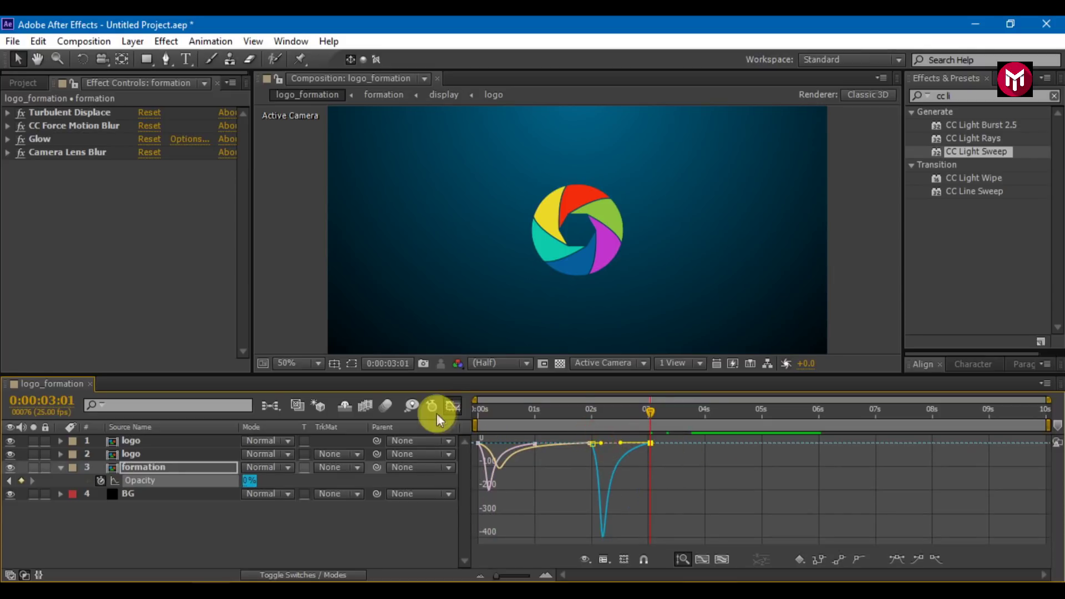
pyautogui.click(451, 405)
pyautogui.moveTo(647, 414); pyautogui.dragTo(591, 413)
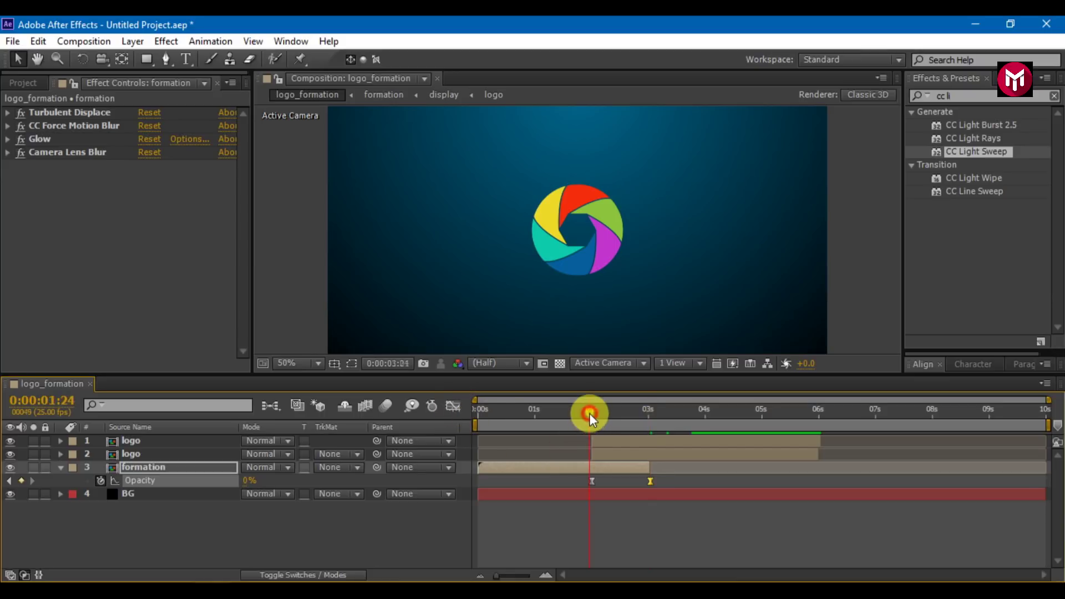
pyautogui.click(345, 545)
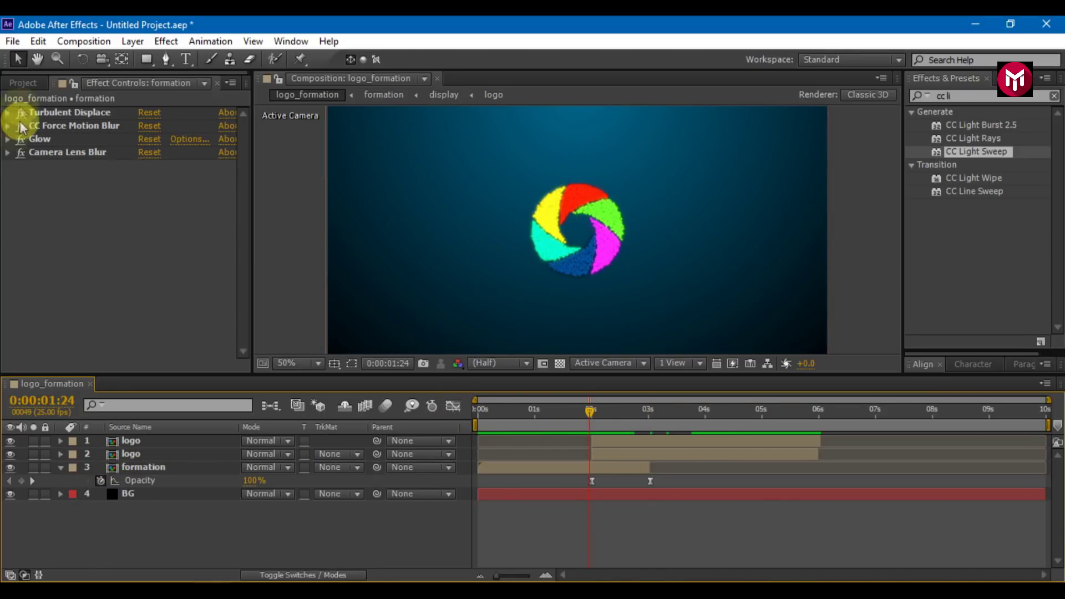
pyautogui.click(23, 82)
# Add the logo as a new top layer named 'outline' and scale it to 10%.
pyautogui.moveTo(33, 250); pyautogui.dragTo(120, 441)
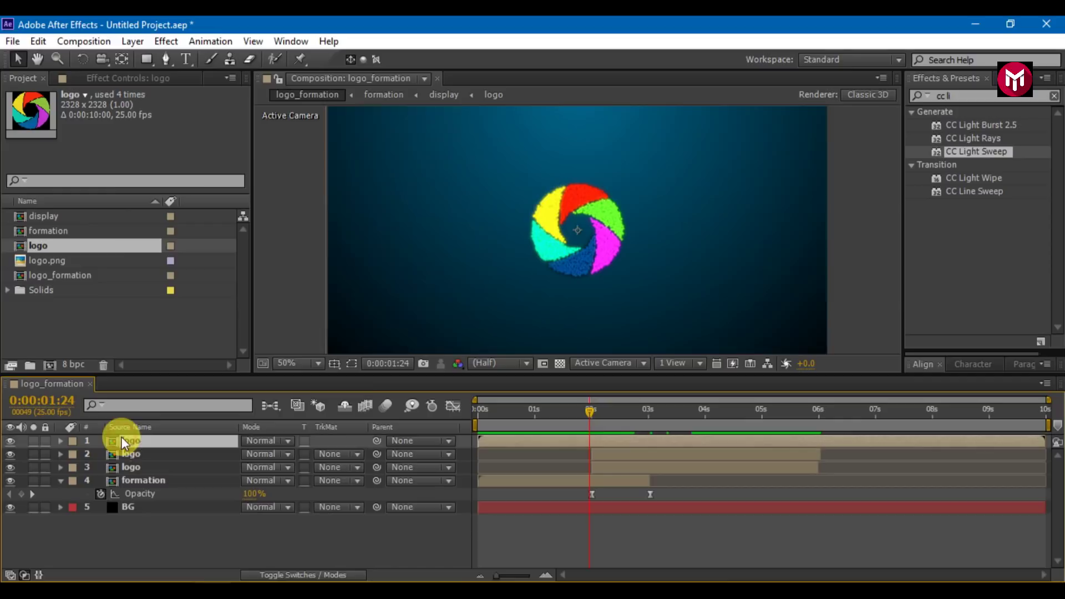
pyautogui.rightClick(122, 441)
pyautogui.click(327, 90)
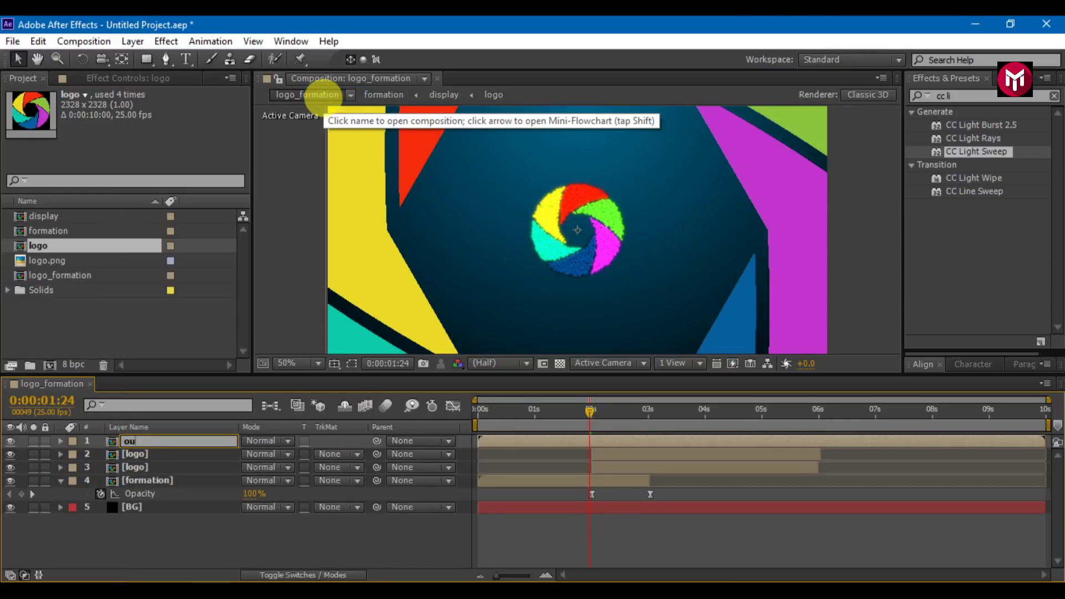
pyautogui.press('Return')
pyautogui.press('s')
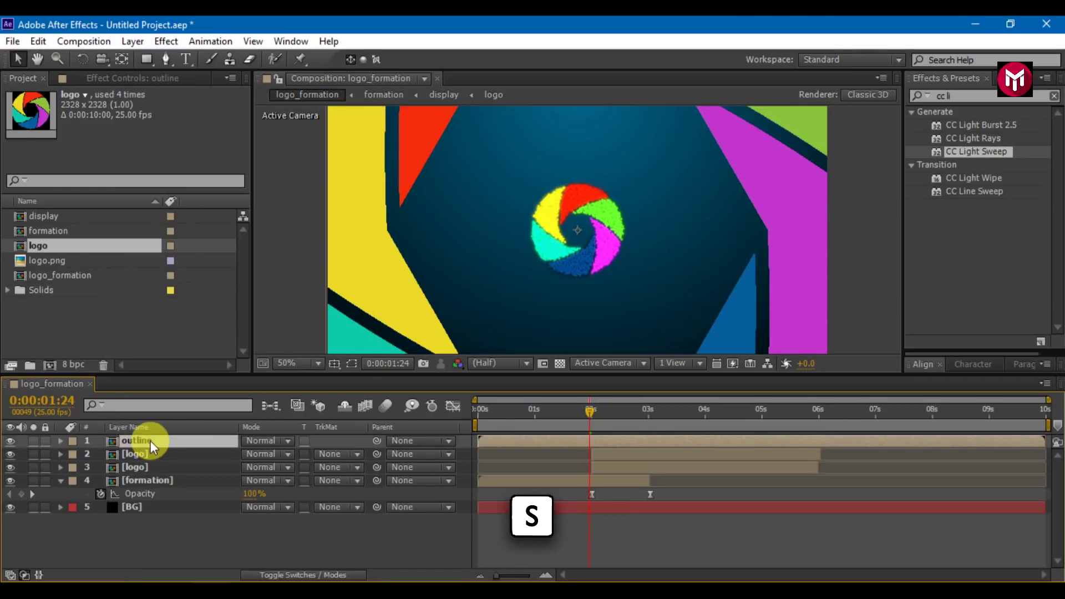
pyautogui.click(261, 452)
pyautogui.write('10')
pyautogui.press('Return')
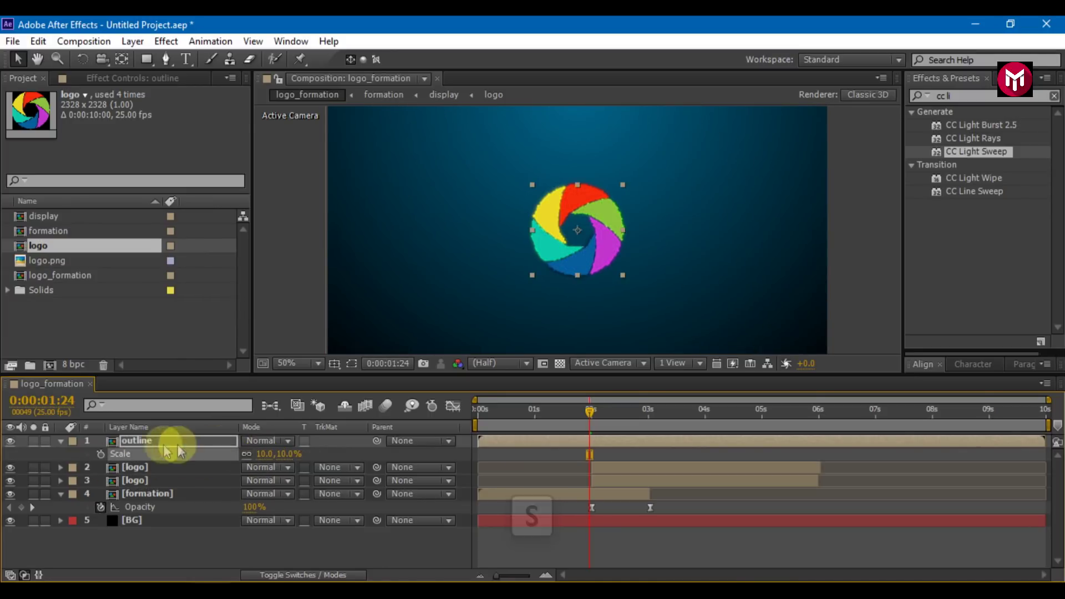
# Apply the Vegas effect to the outline layer with Bunched segment distribution.
pyautogui.click(968, 96)
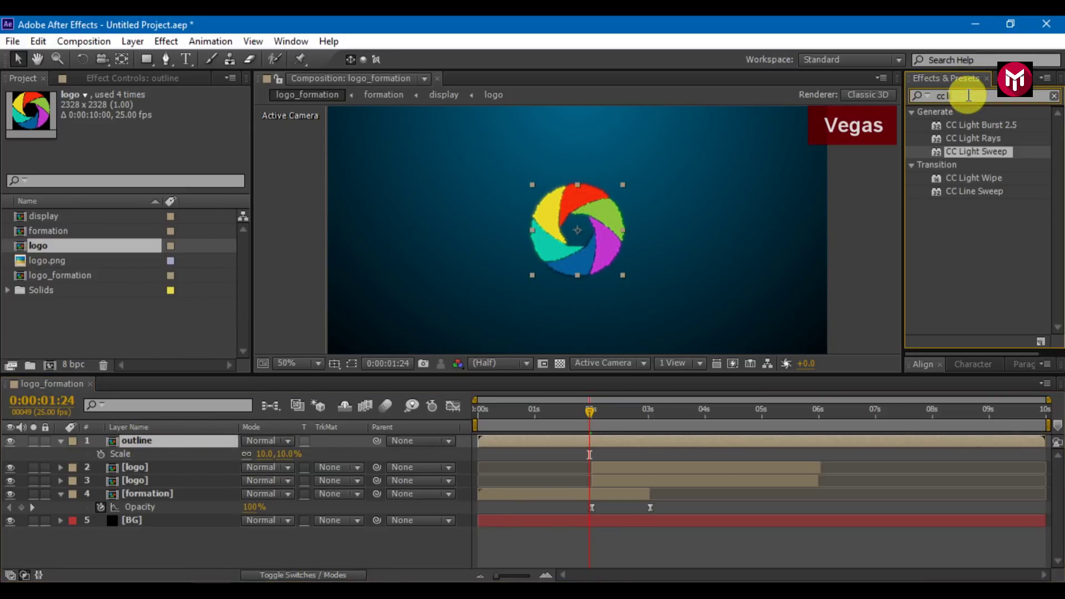
pyautogui.press('BackSpace')
pyautogui.press('BackSpace')
pyautogui.press('BackSpace')
pyautogui.press('BackSpace')
pyautogui.write('vegas')
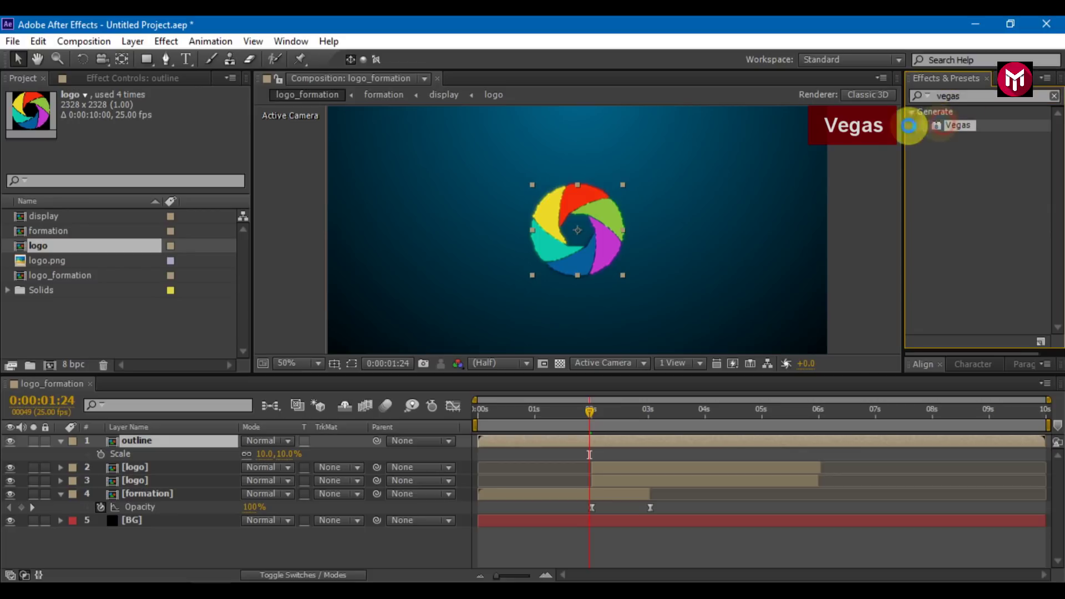
pyautogui.doubleClick(946, 125)
pyautogui.click(166, 215)
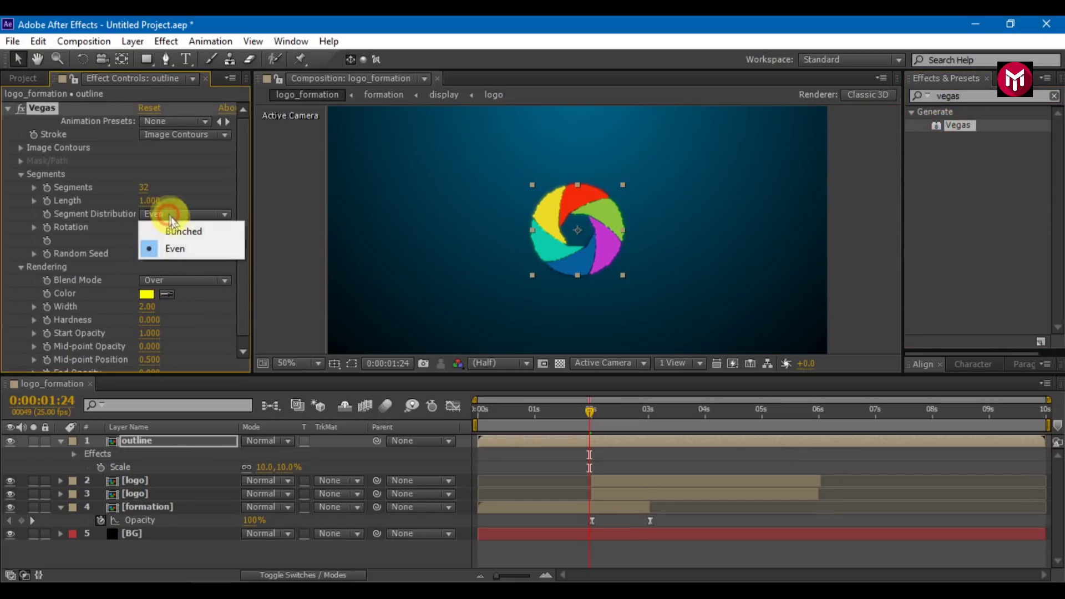
pyautogui.click(166, 228)
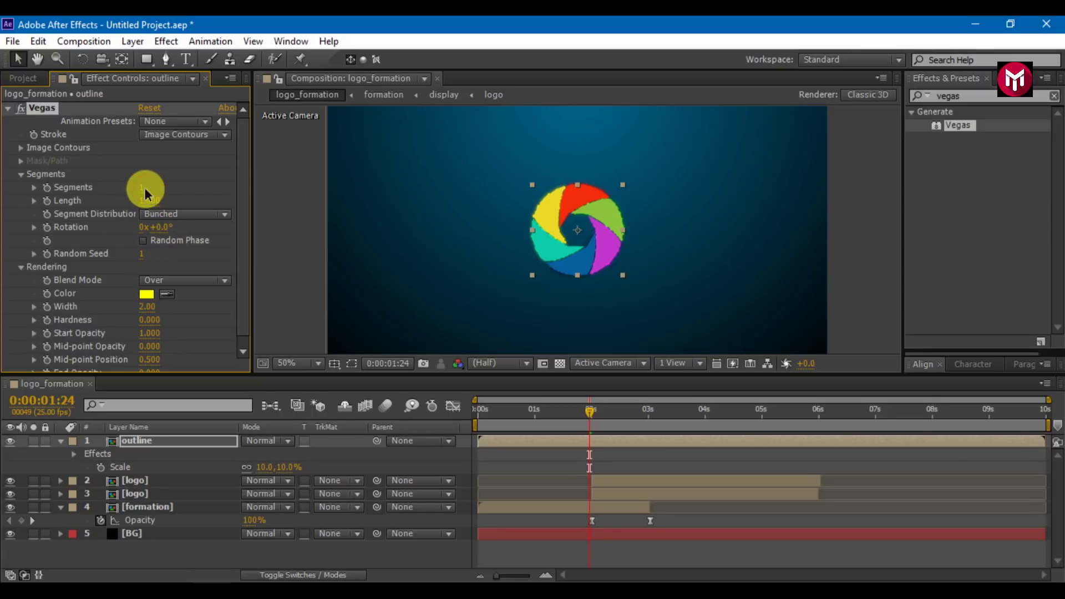
# At 1:15, set the Vegas blend mode to Transparent, colour to cyan and width to 6.
pyautogui.click(569, 410)
pyautogui.click(156, 281)
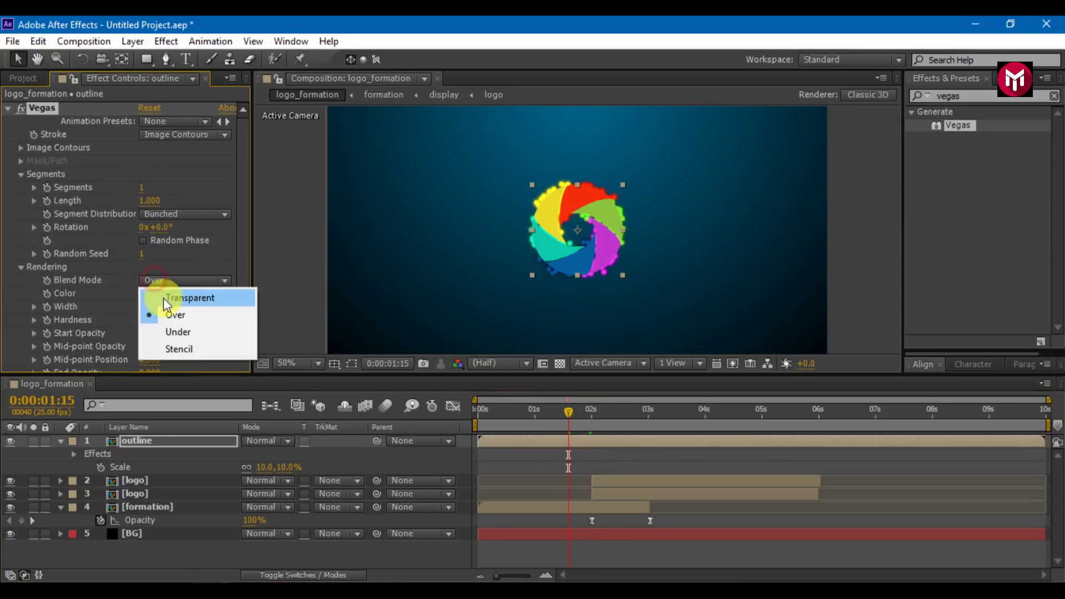
pyautogui.click(164, 299)
pyautogui.click(149, 295)
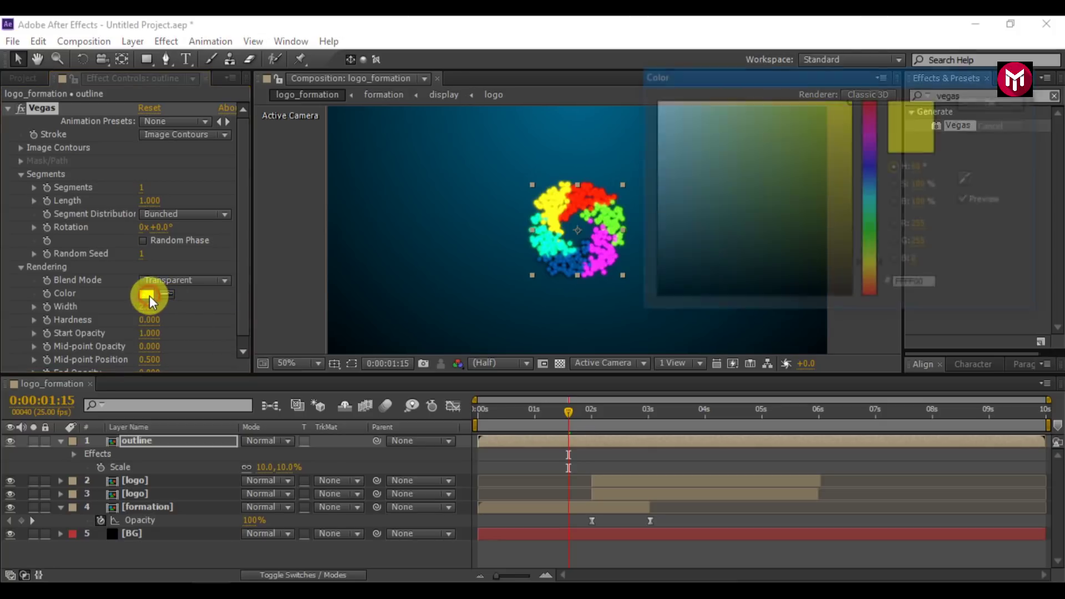
pyautogui.click(868, 201)
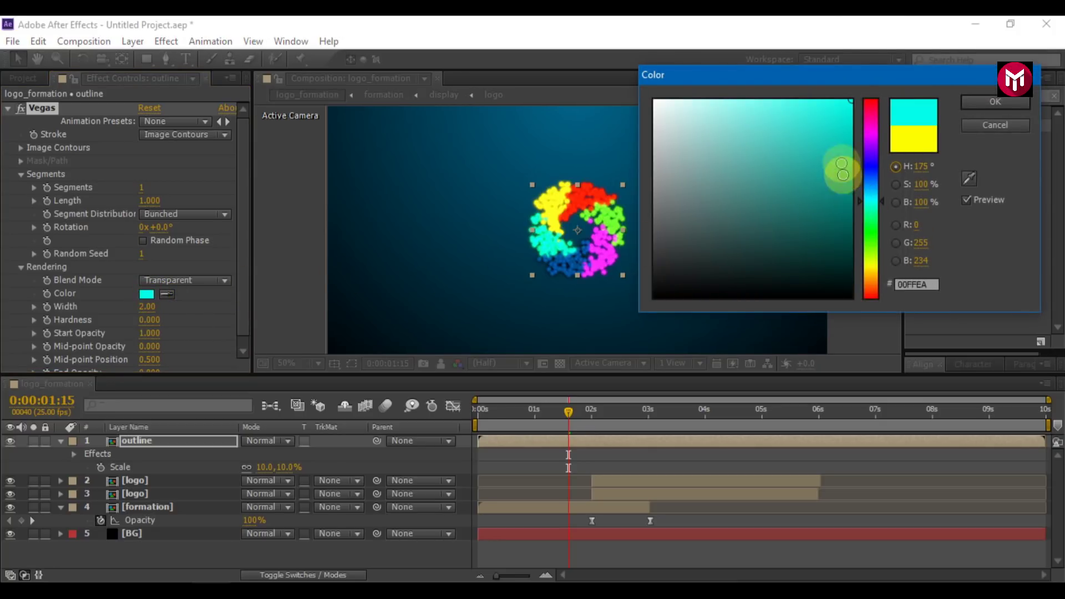
pyautogui.click(842, 137)
pyautogui.press('Return')
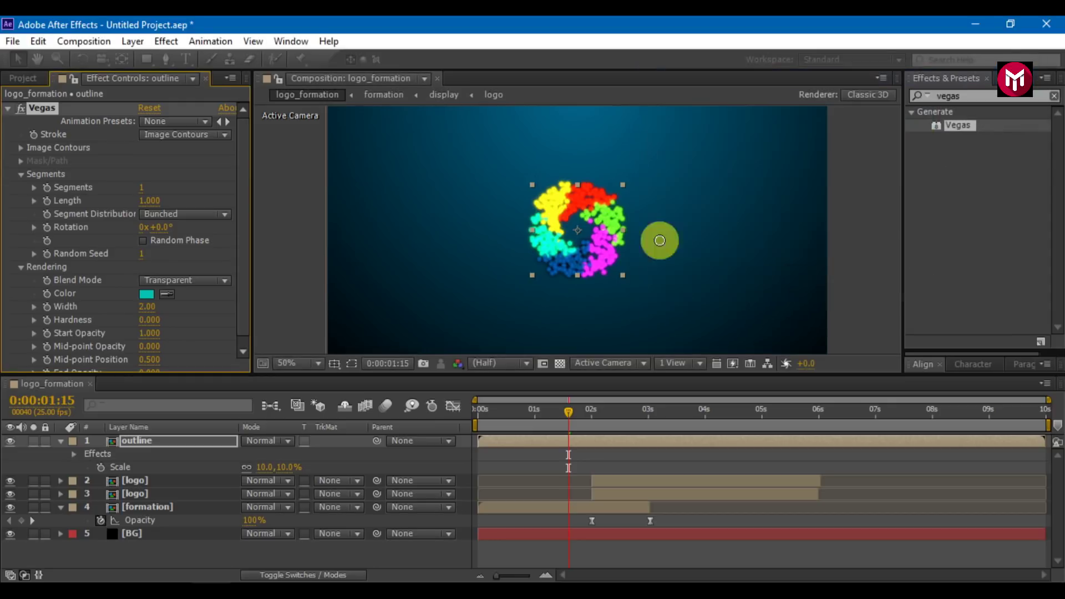
pyautogui.press('.')
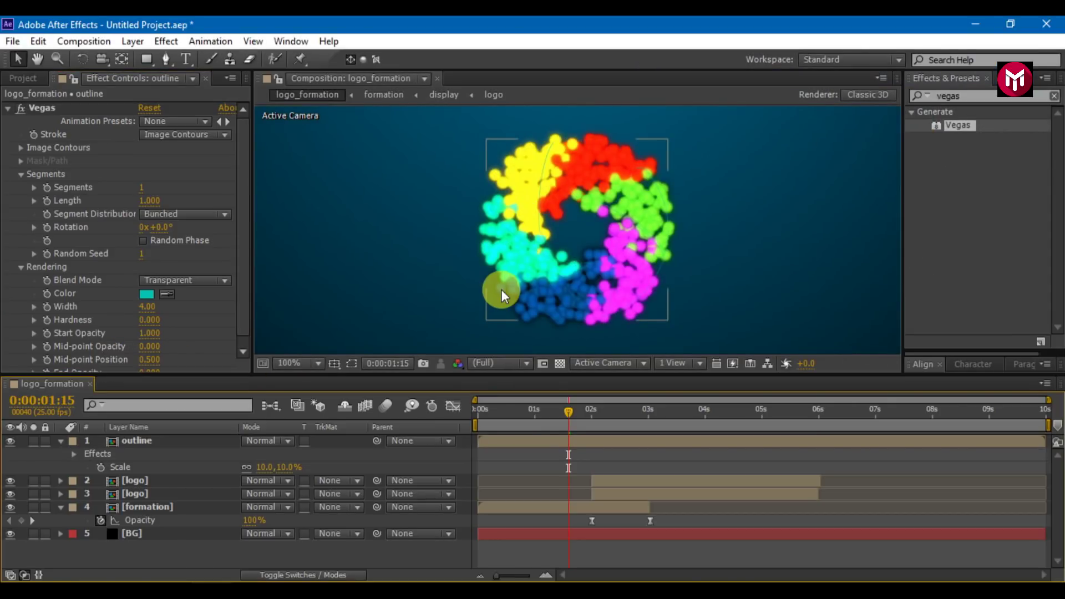
pyautogui.scroll(-1, 143, 305)
pyautogui.press('Return')
pyautogui.scroll(1, 45, 228)
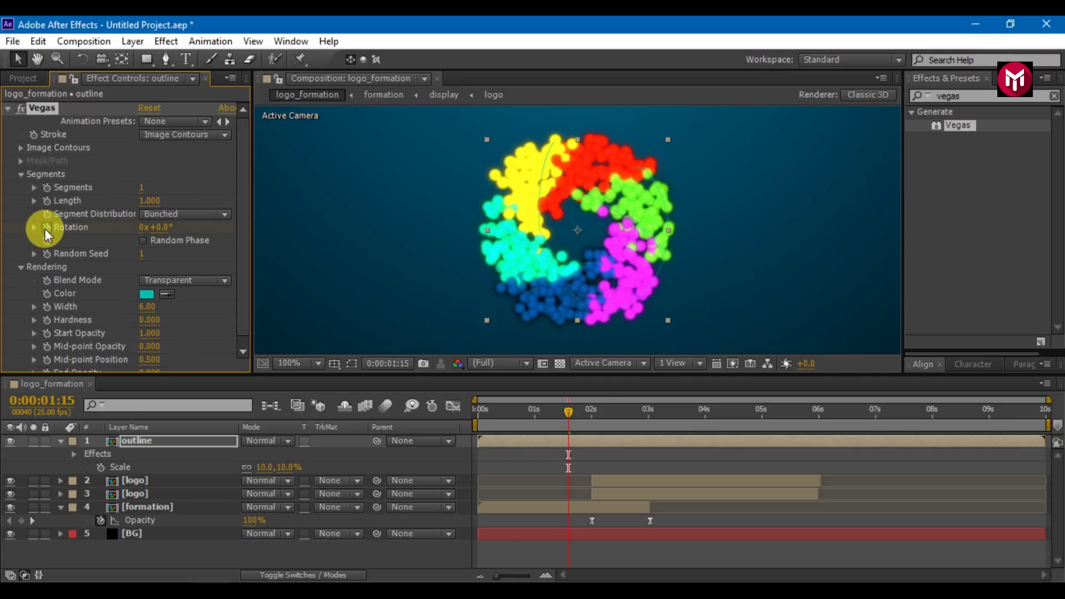
# Keyframe the Vegas rotation to -1x+0.0° and Start Opacity 0 between 1:15 and 1:23.
pyautogui.click(47, 227)
pyautogui.moveTo(600, 411); pyautogui.dragTo(627, 408)
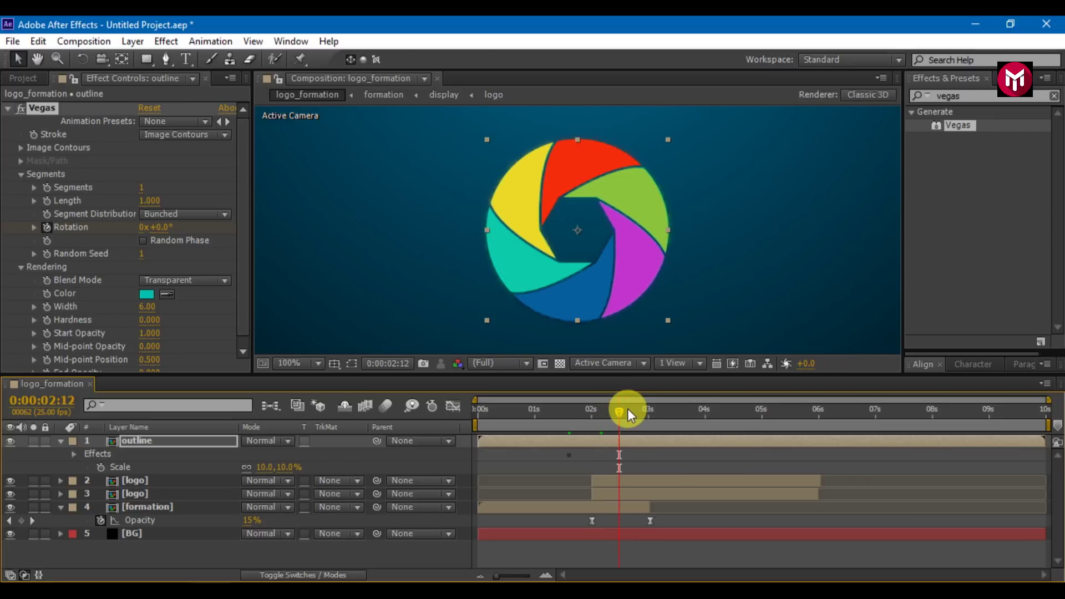
pyautogui.click(143, 228)
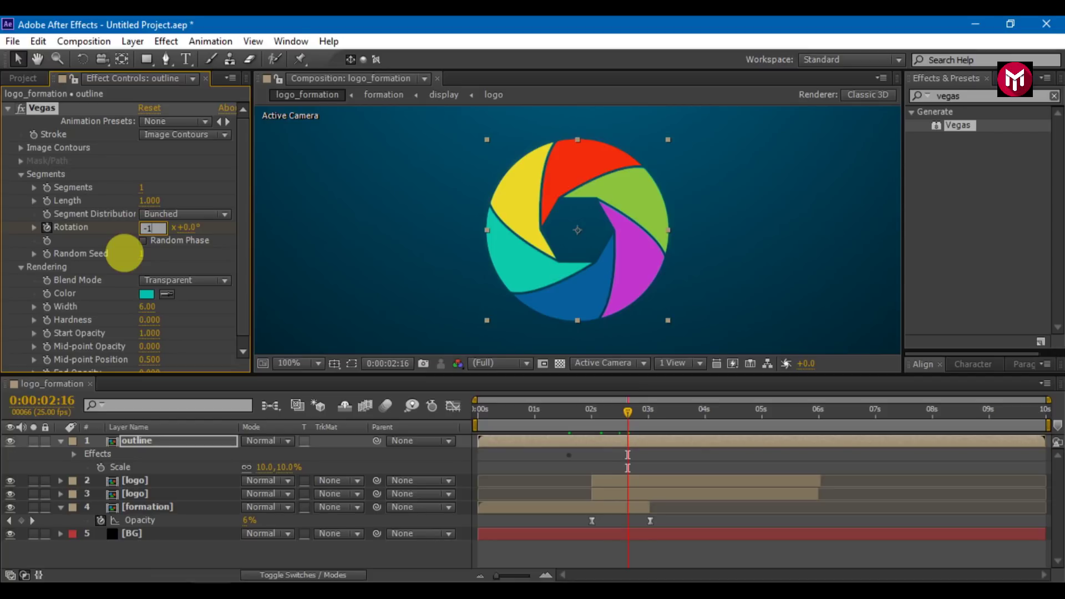
pyautogui.click(569, 411)
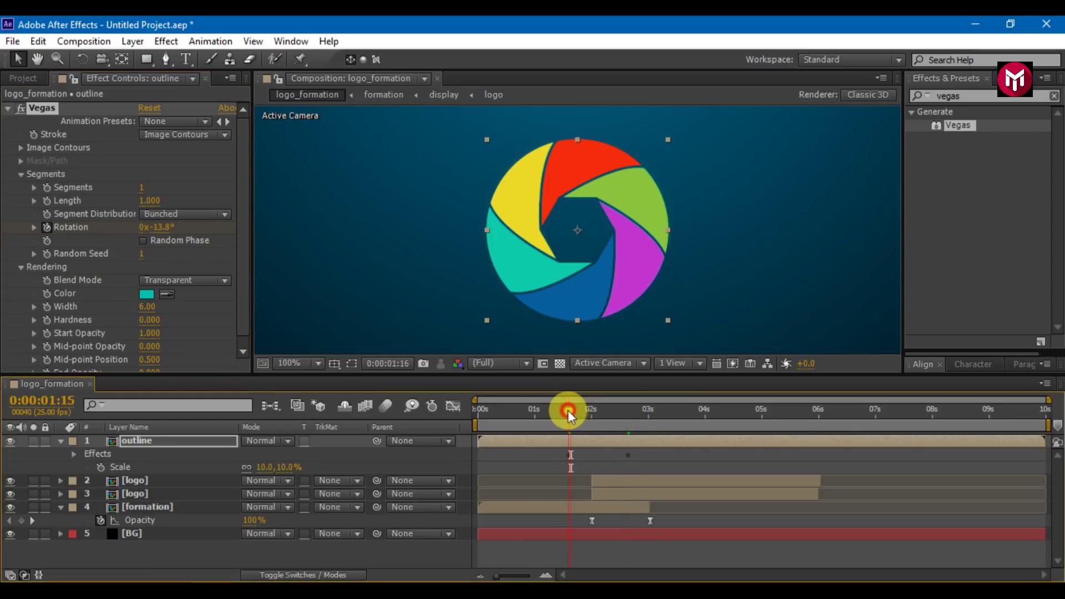
pyautogui.scroll(-1, 45, 325)
pyautogui.click(45, 325)
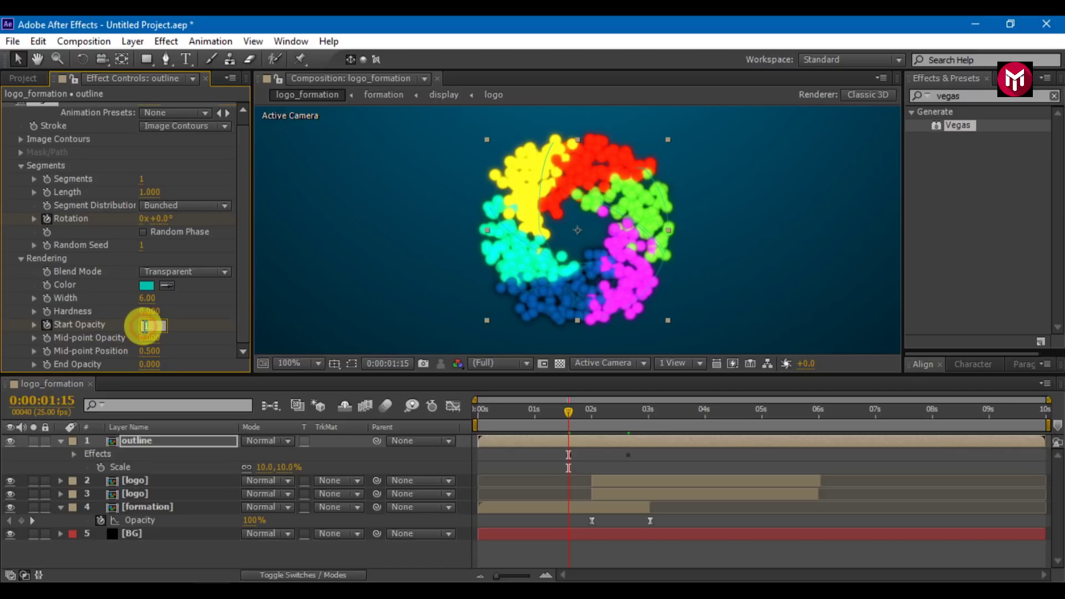
pyautogui.press('Return')
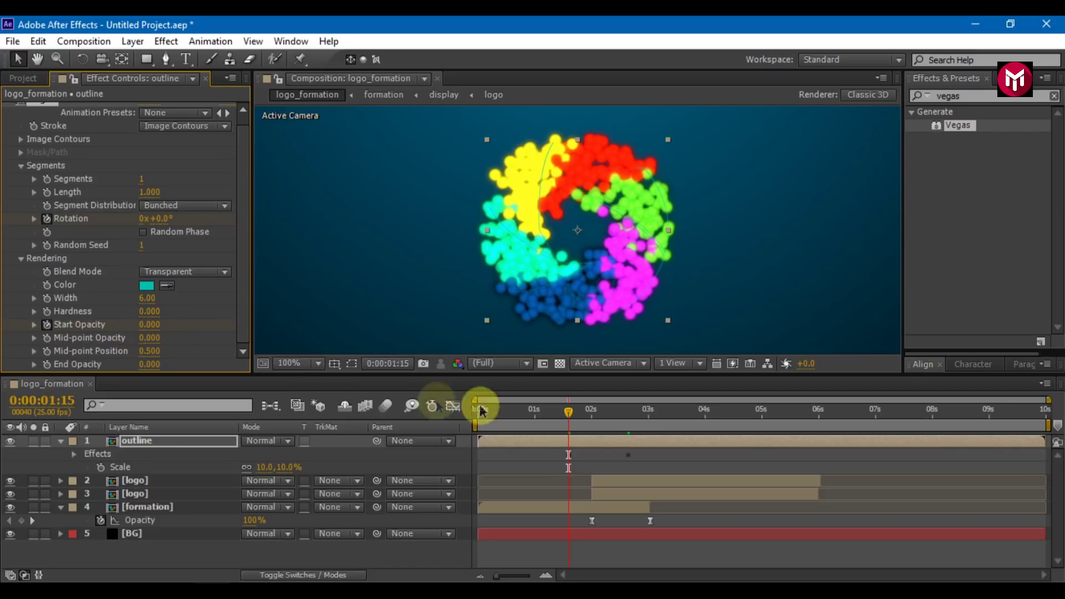
pyautogui.click(587, 414)
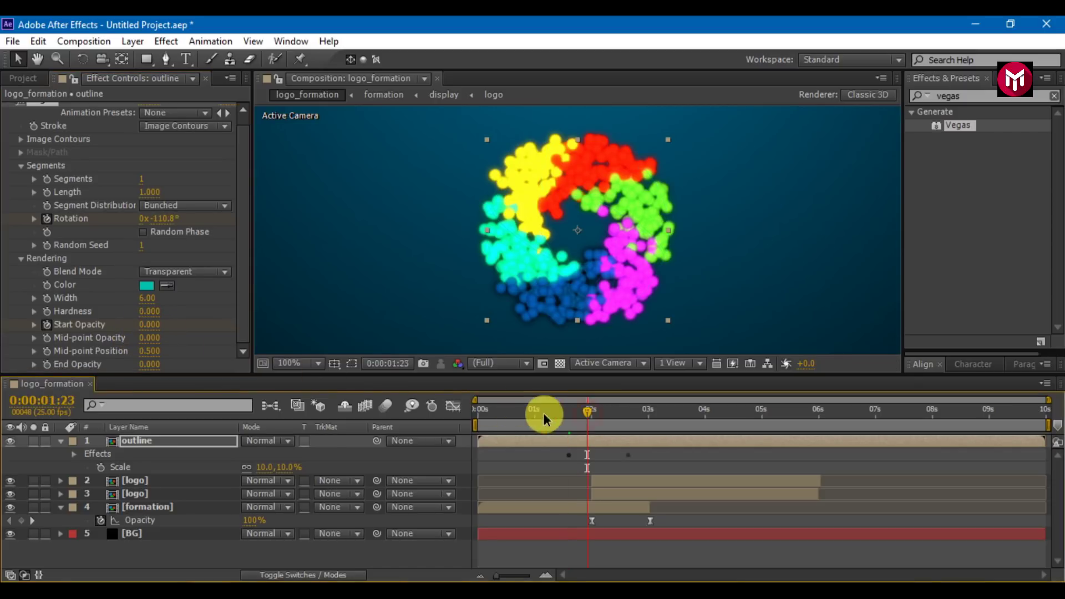
pyautogui.click(141, 325)
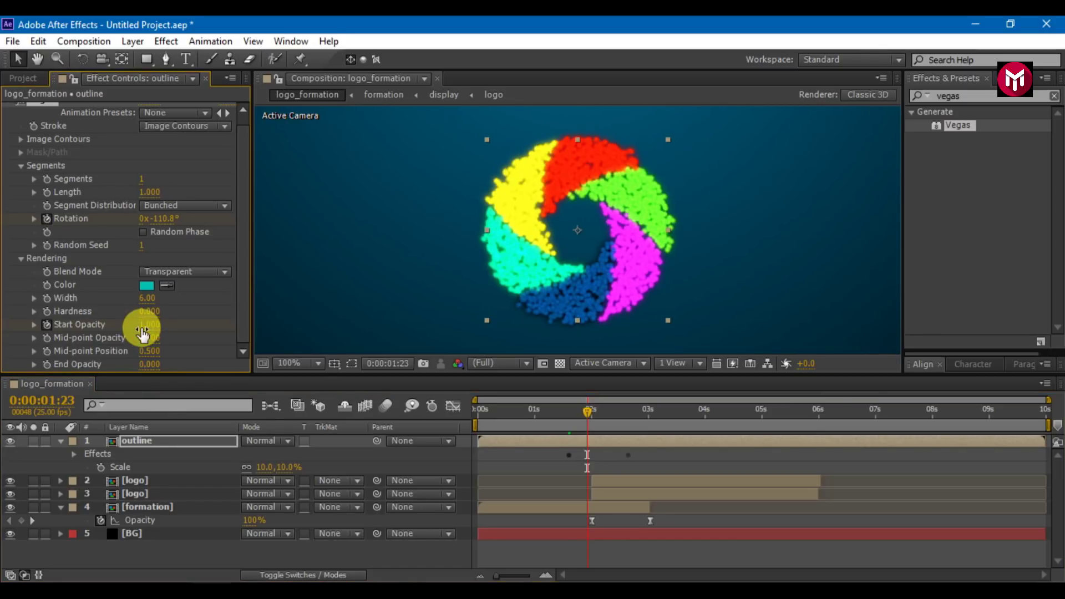
# Add a Start Opacity keyframe at 0:00:02:10 and set Start Opacity to 0 at 0:00:02:16.
pyautogui.click(141, 444)
pyautogui.press('u')
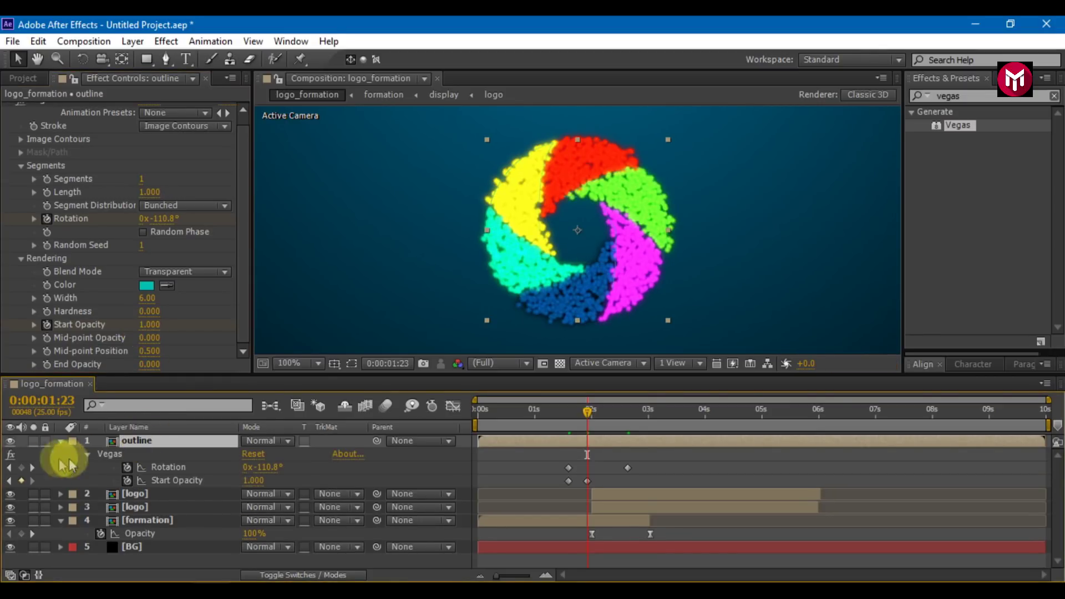
pyautogui.click(615, 425)
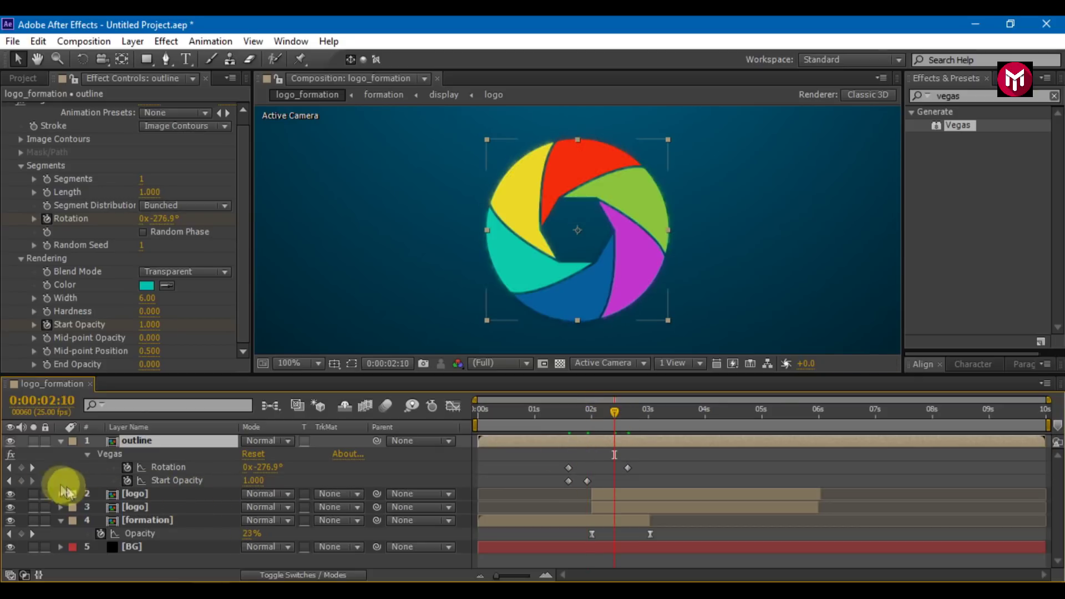
pyautogui.click(22, 480)
pyautogui.click(631, 415)
pyautogui.moveTo(630, 411); pyautogui.dragTo(628, 411)
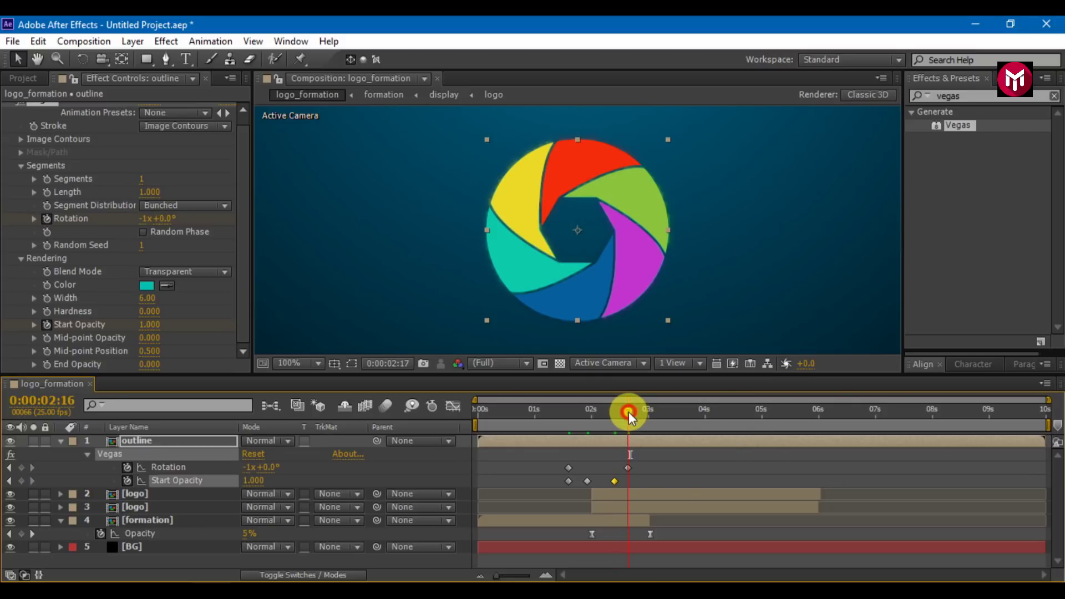
pyautogui.click(147, 325)
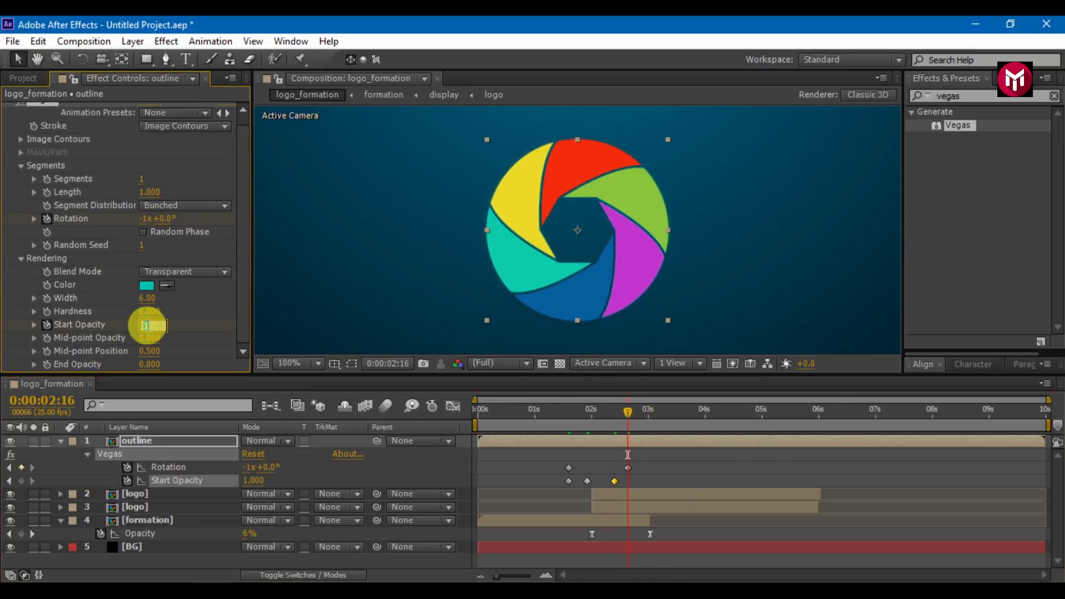
pyautogui.write('0')
pyautogui.press('Return')
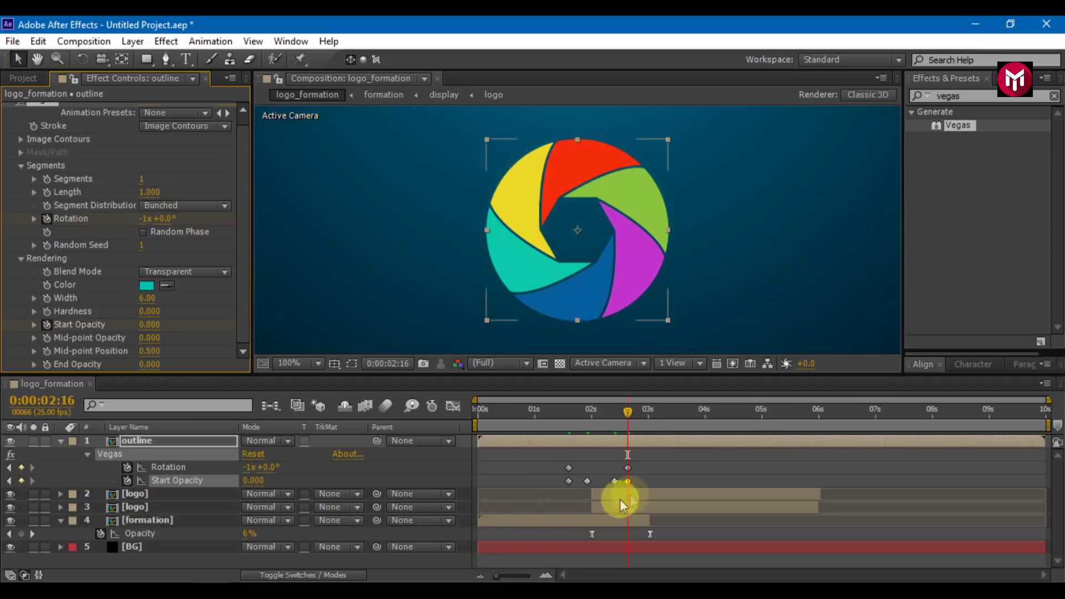
# Apply Easy Ease to all six Vegas keyframes and collapse the Vegas settings.
pyautogui.moveTo(637, 482); pyautogui.dragTo(564, 466)
pyautogui.rightClick(564, 466)
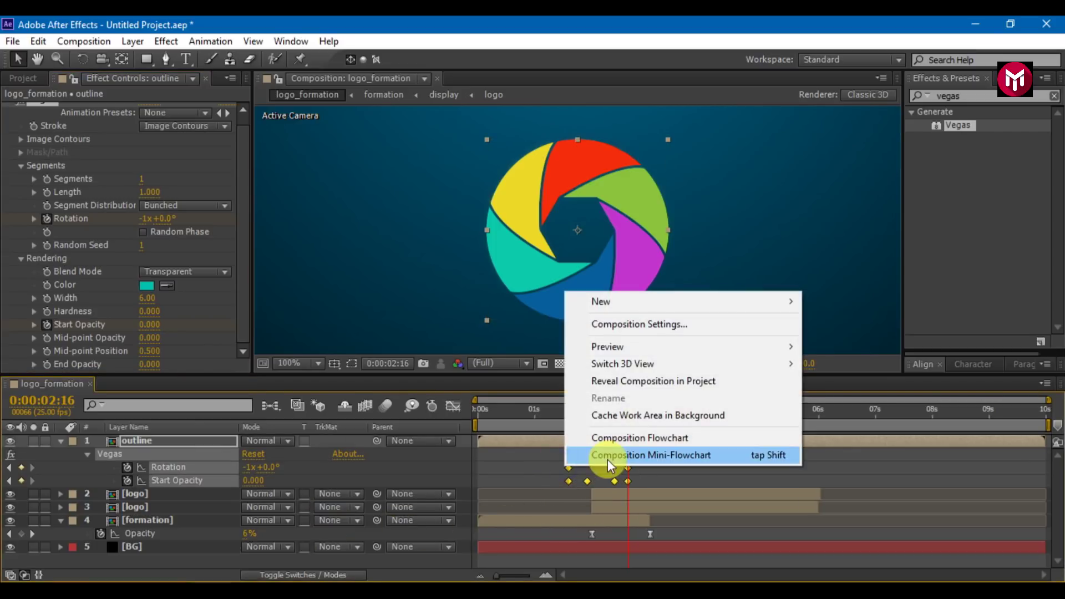
pyautogui.rightClick(570, 480)
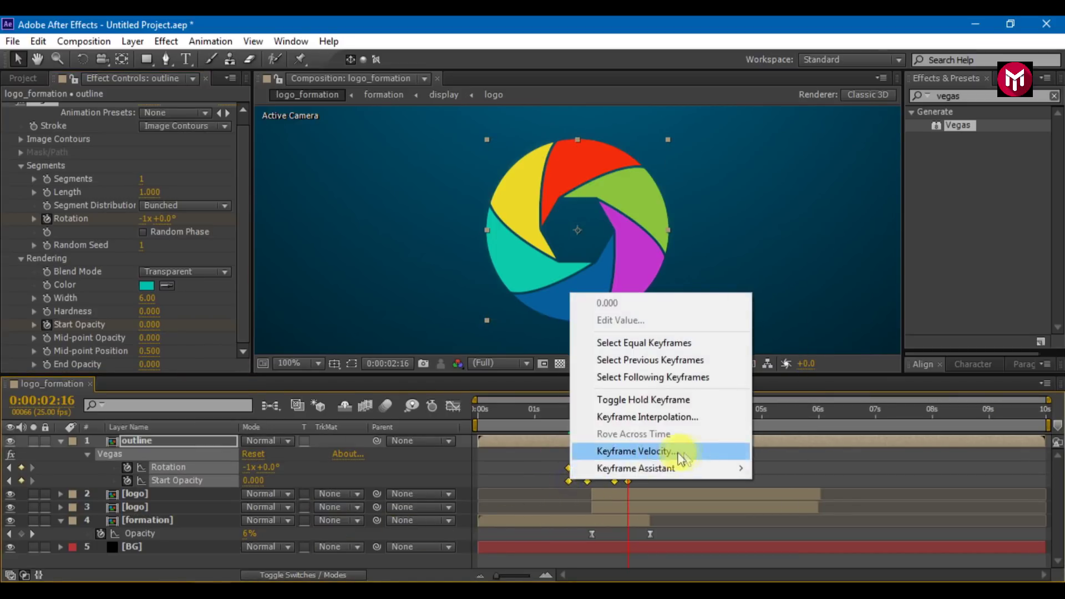
pyautogui.moveTo(721, 472)
pyautogui.click(799, 365)
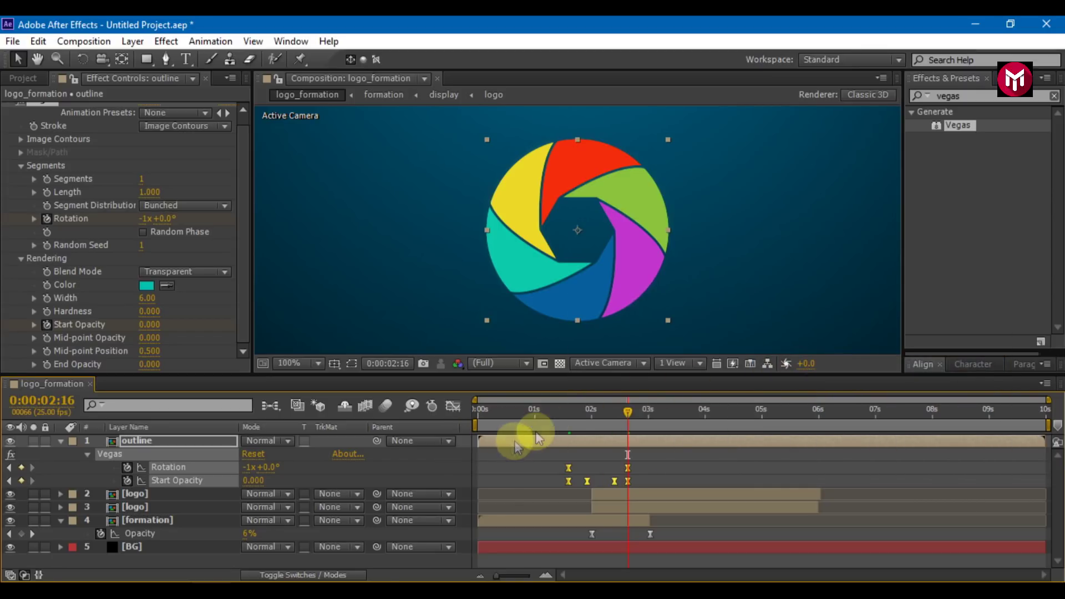
pyautogui.moveTo(570, 411); pyautogui.dragTo(598, 410)
pyautogui.click(9, 108)
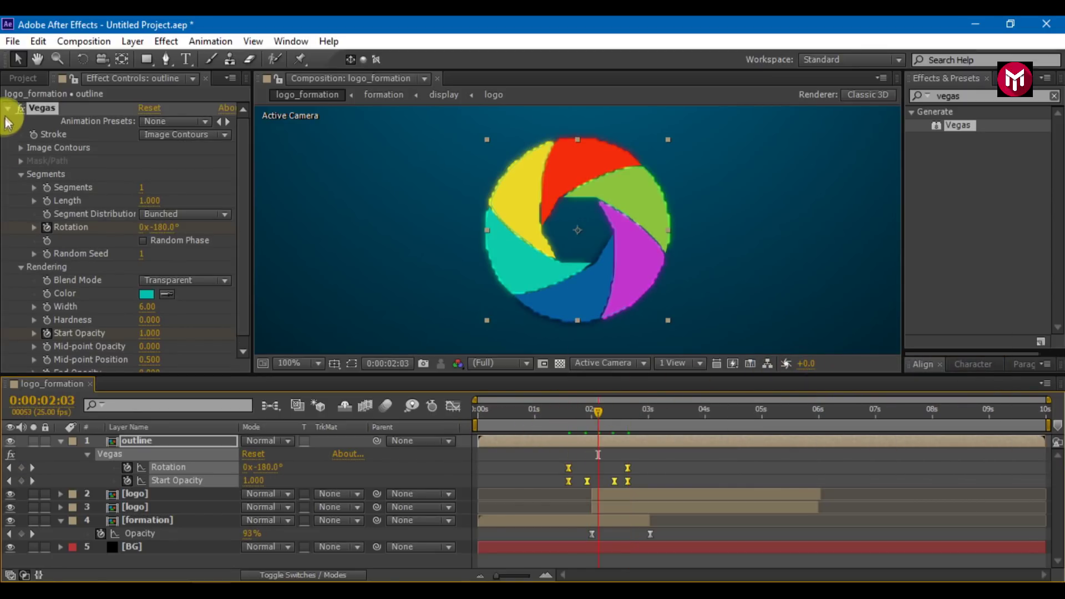
# Apply two Glow effects to the outline layer.
pyautogui.click(940, 99)
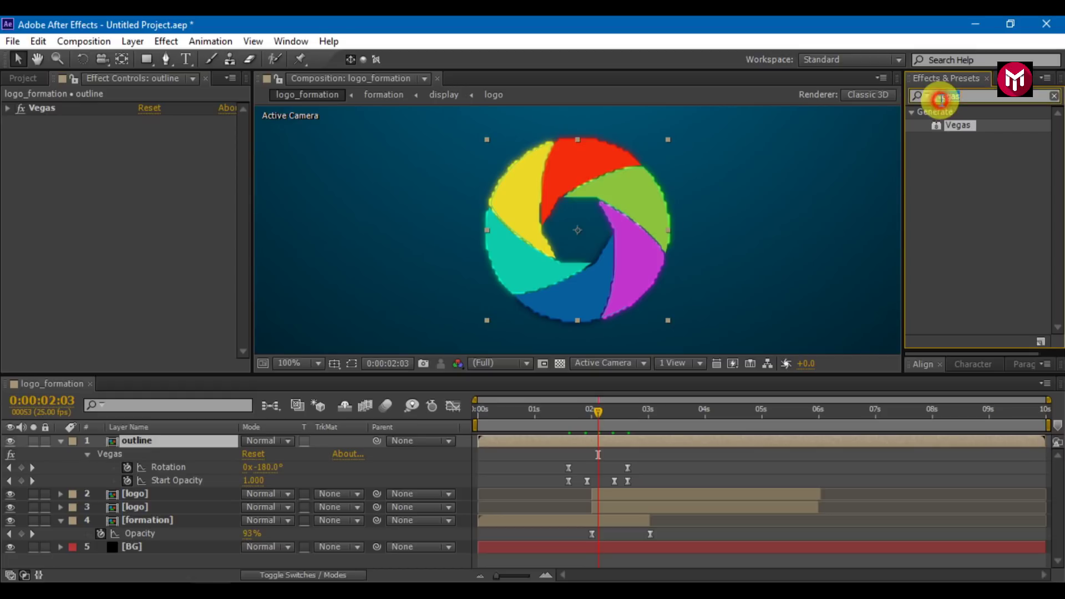
pyautogui.write('glow')
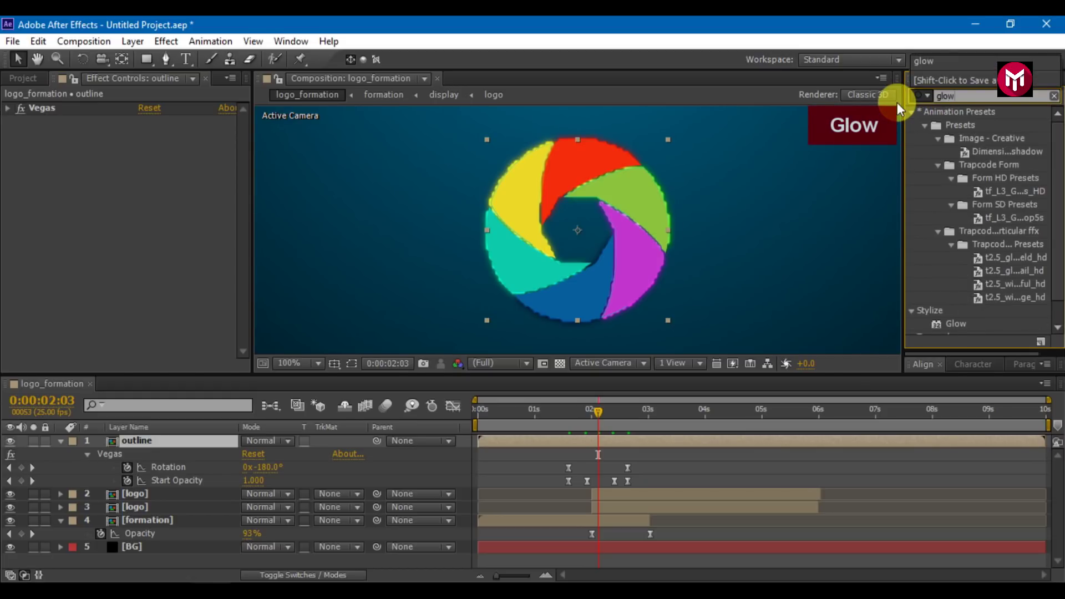
pyautogui.doubleClick(954, 327)
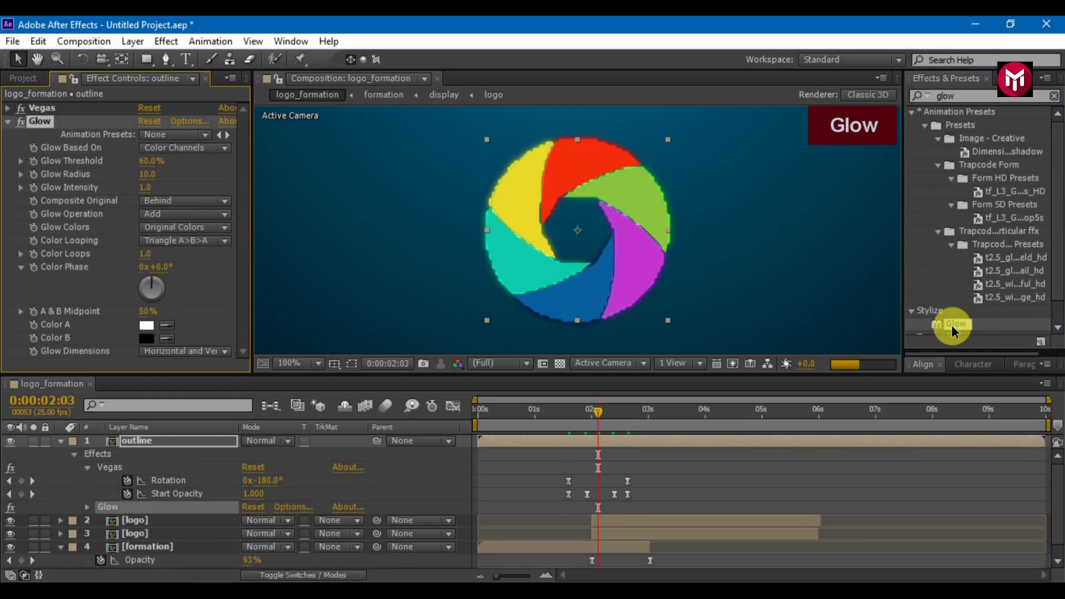
pyautogui.doubleClick(953, 326)
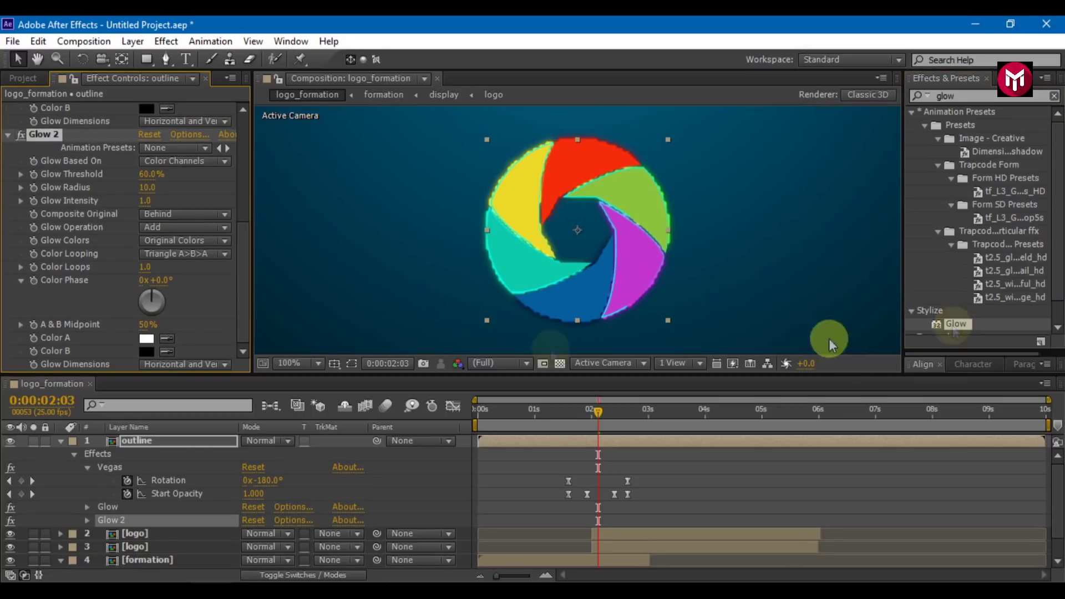
pyautogui.click(8, 134)
# Set the outline layer to Add mode parented to 3. logo, and layer 2 logo to Overlay.
pyautogui.click(569, 415)
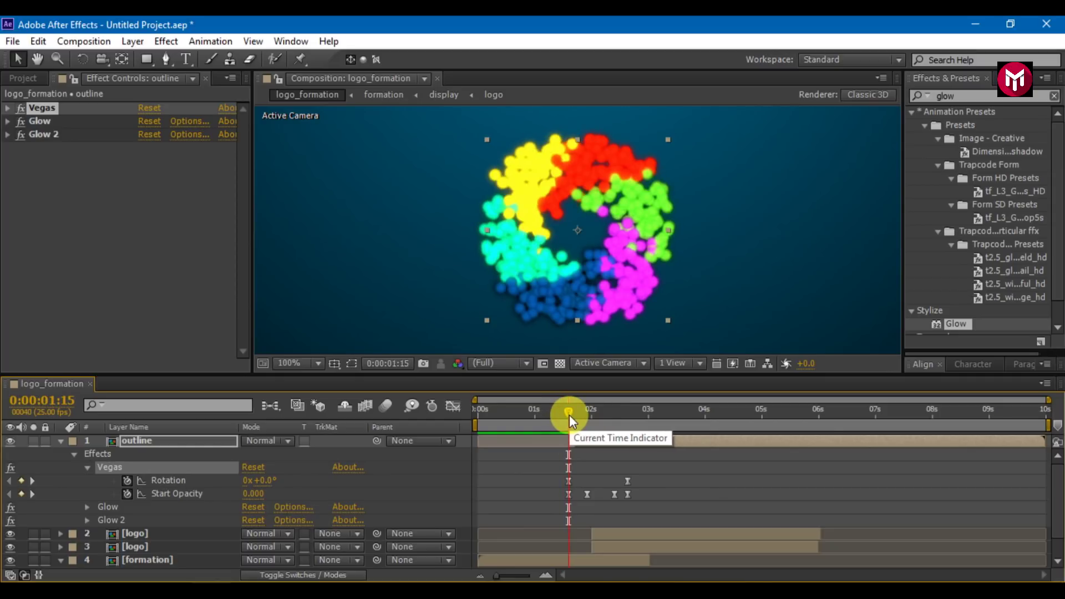
pyautogui.click(538, 413)
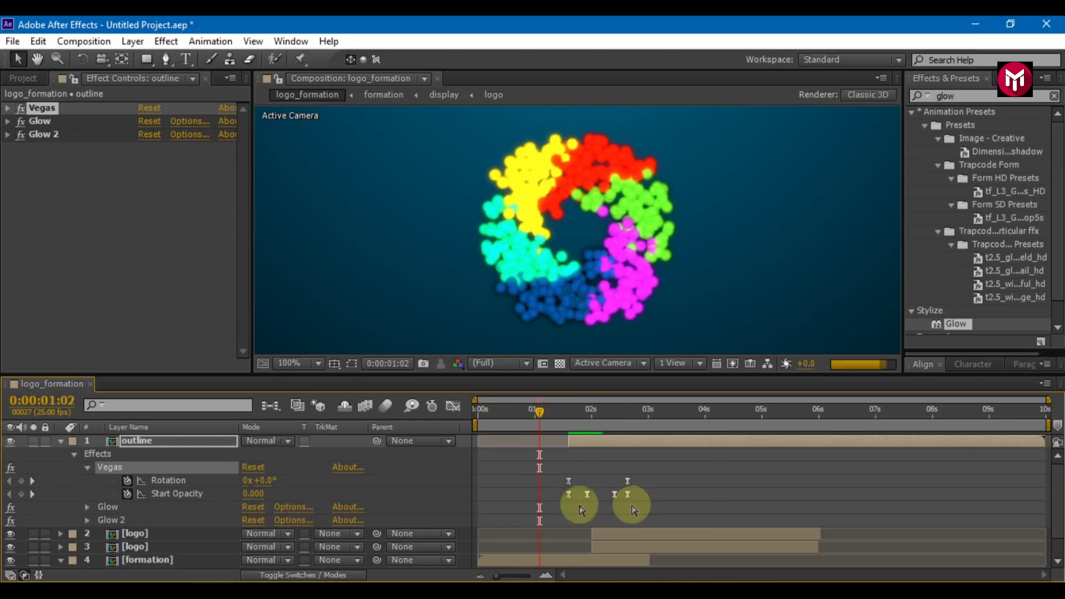
pyautogui.click(61, 441)
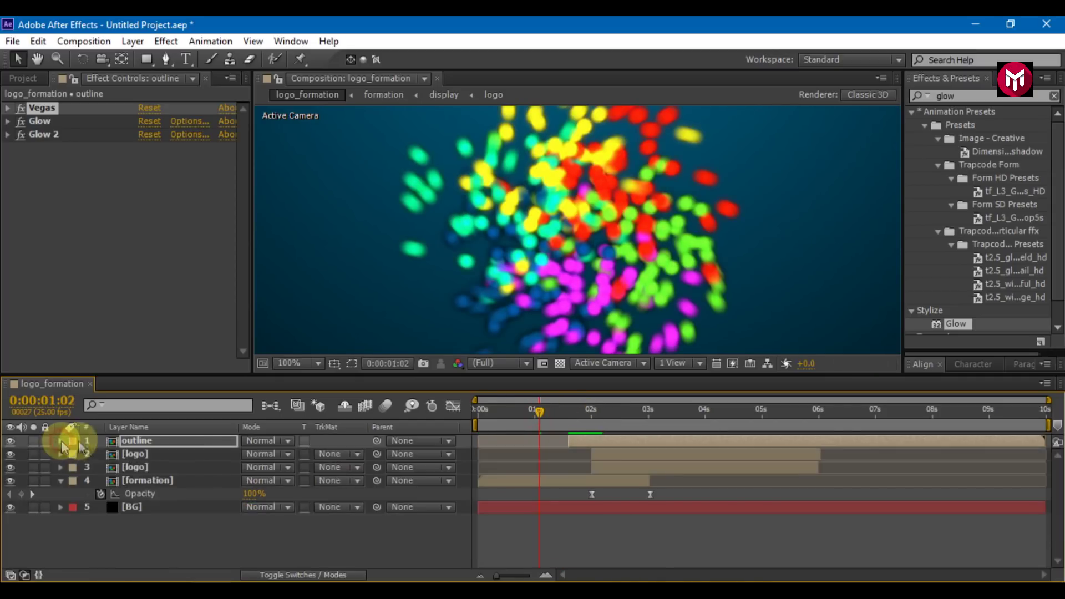
pyautogui.click(256, 441)
pyautogui.click(309, 242)
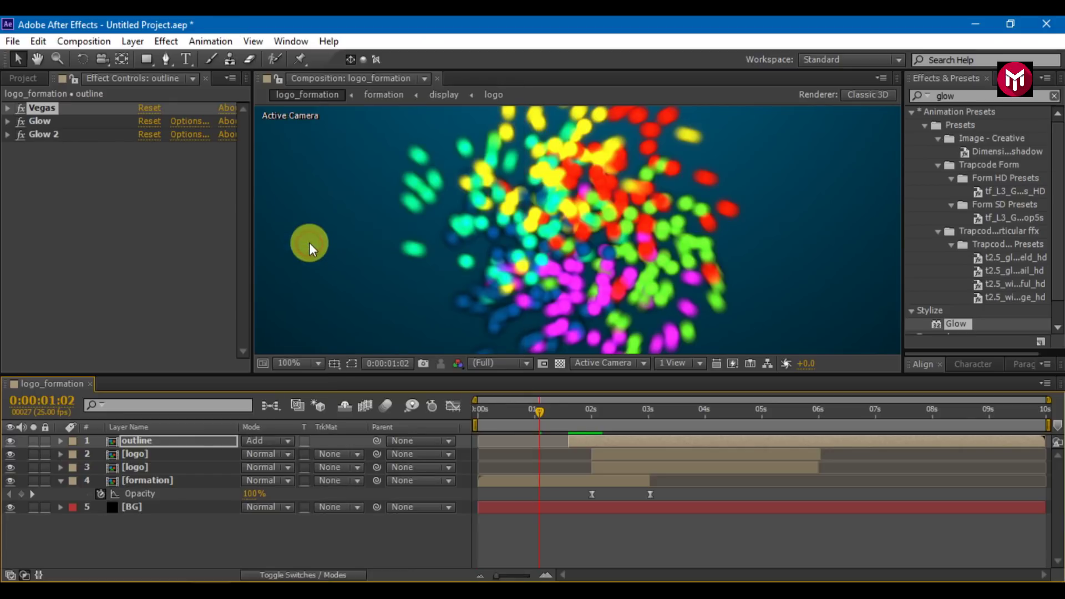
pyautogui.click(398, 441)
pyautogui.click(399, 513)
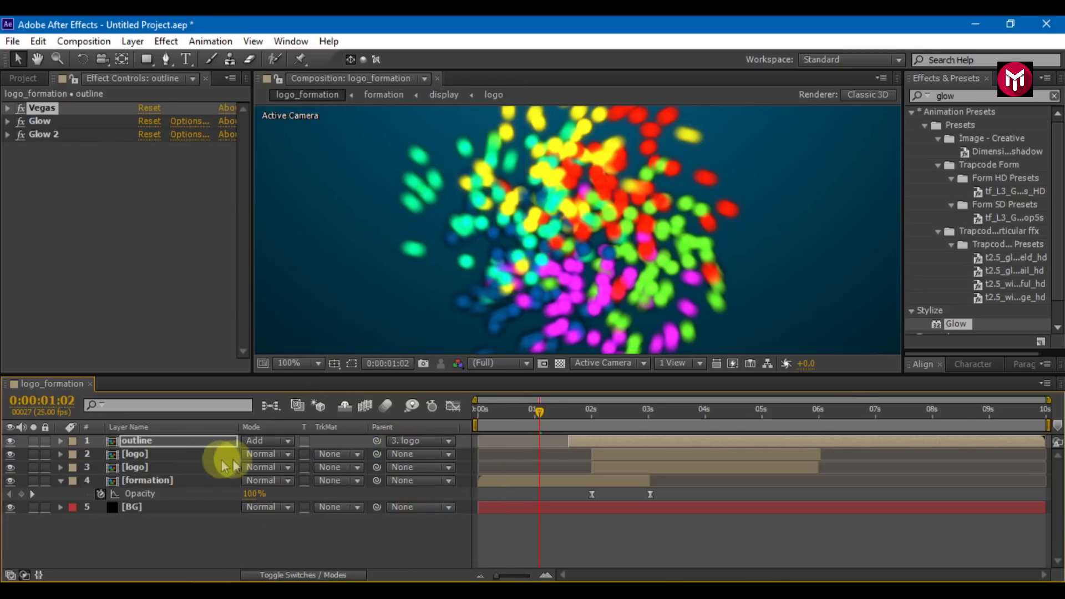
pyautogui.click(247, 454)
pyautogui.click(309, 351)
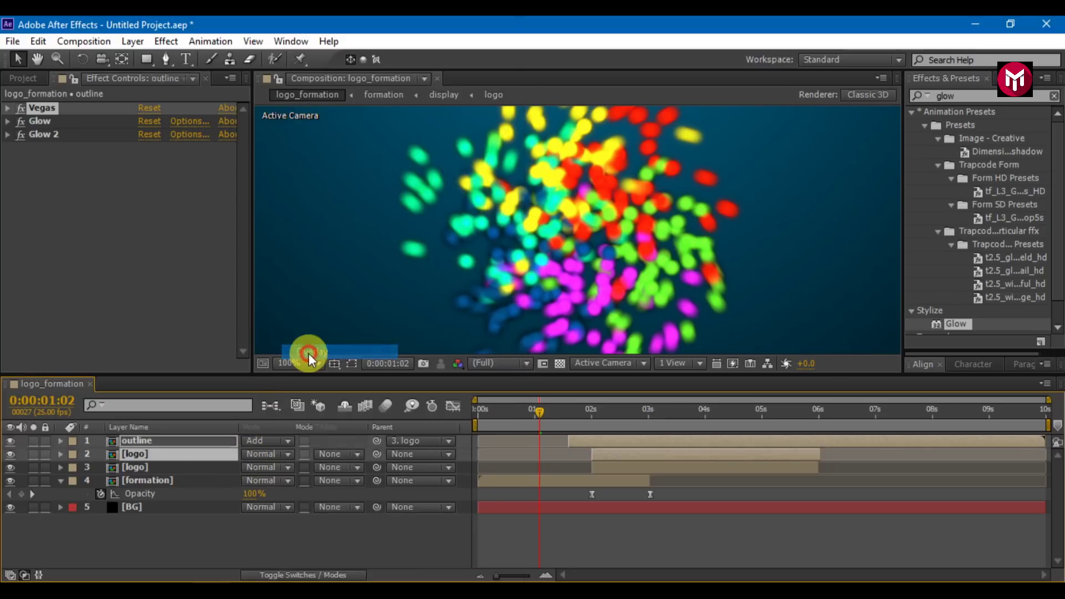
# Preview the formed logo at 0:00:05:00 and bring up the Project panel's import options.
pyautogui.moveTo(541, 412); pyautogui.dragTo(659, 412)
pyautogui.click(358, 545)
pyautogui.click(762, 414)
pyautogui.click(25, 78)
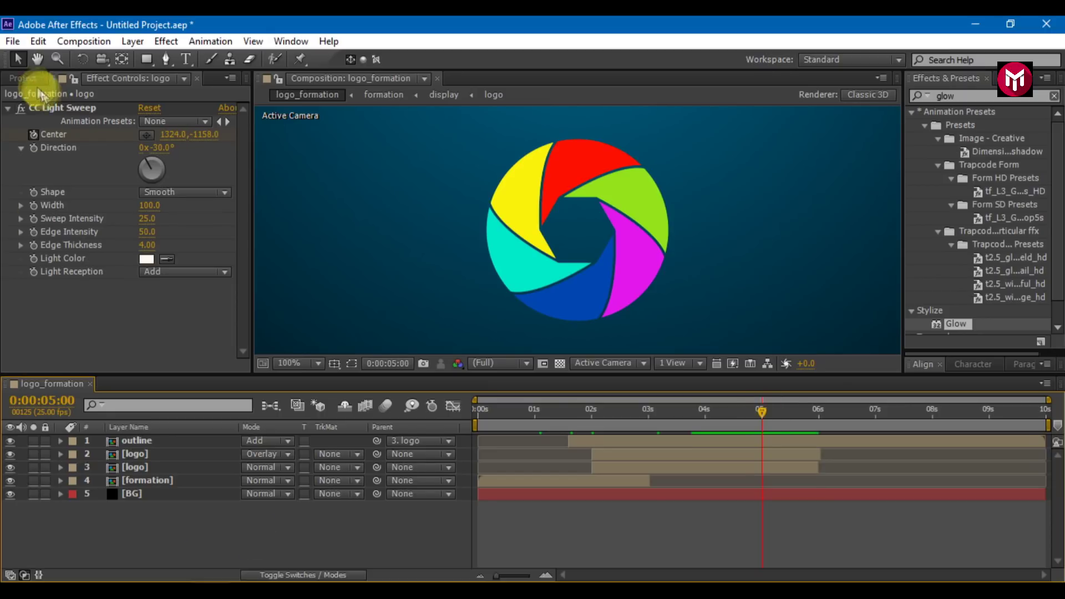
pyautogui.rightClick(137, 324)
# Import the Flare.mov footage into the project.
pyautogui.moveTo(311, 389)
pyautogui.click(361, 391)
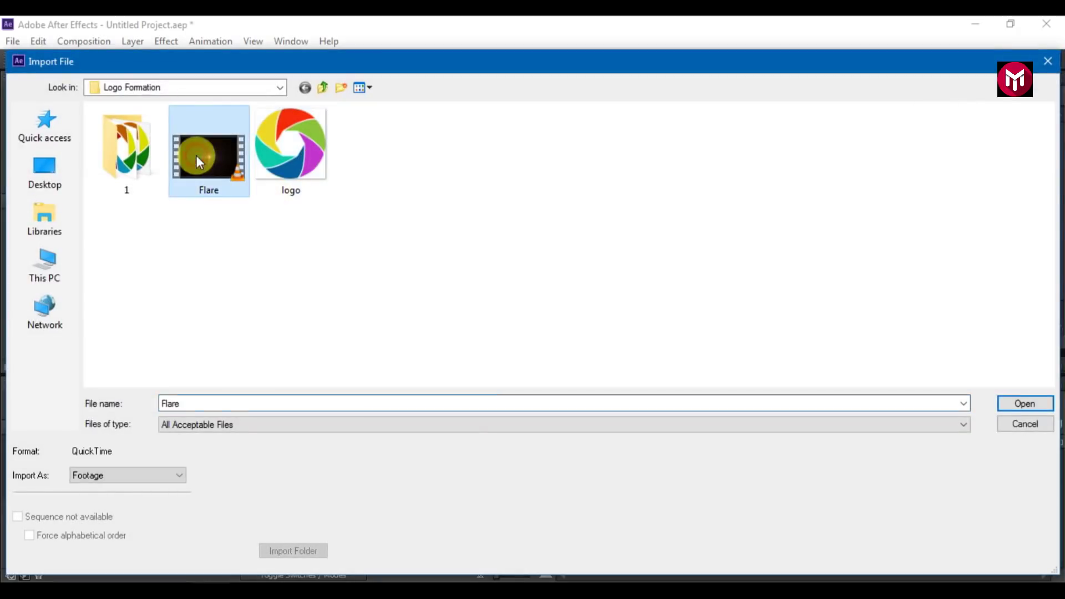
pyautogui.doubleClick(200, 155)
pyautogui.press('h')
pyautogui.moveTo(452, 298); pyautogui.dragTo(435, 238)
pyautogui.press('v')
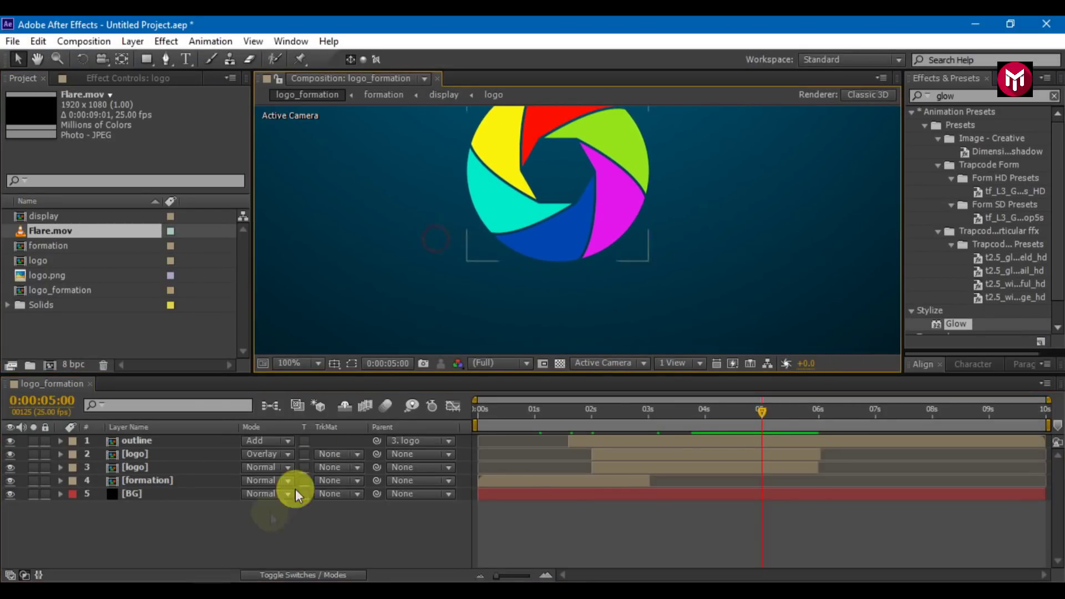
pyautogui.rightClick(226, 531)
pyautogui.moveTo(352, 368)
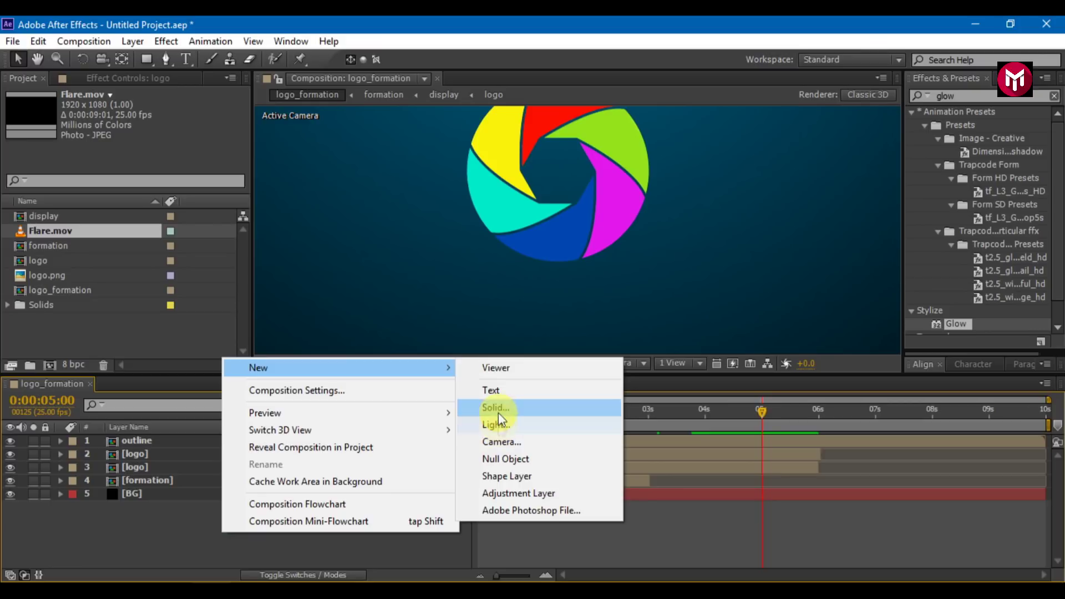
pyautogui.click(497, 394)
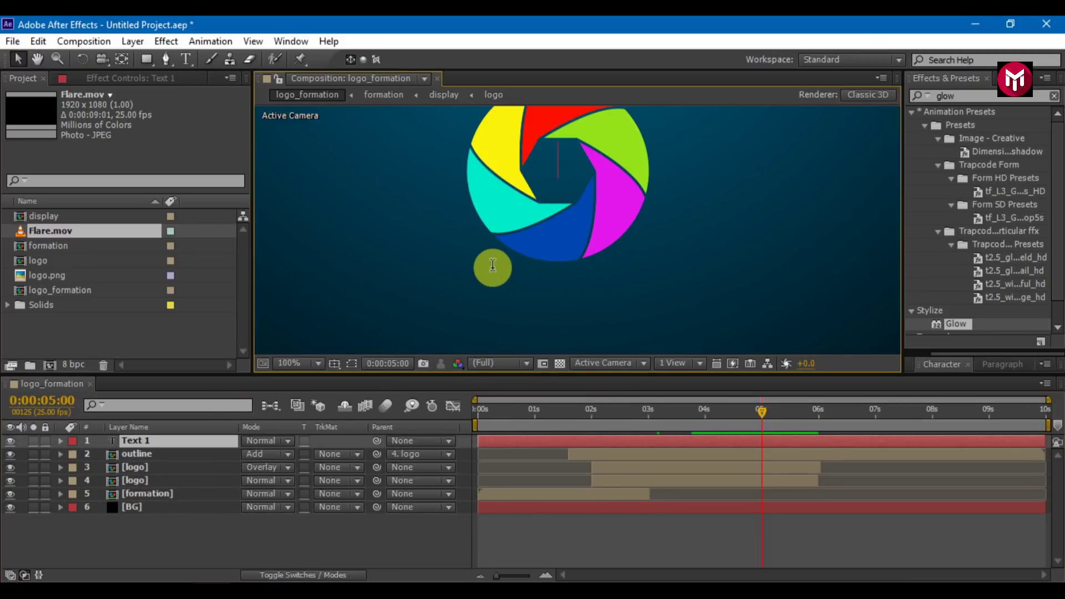
pyautogui.write('www.technomafia.in')
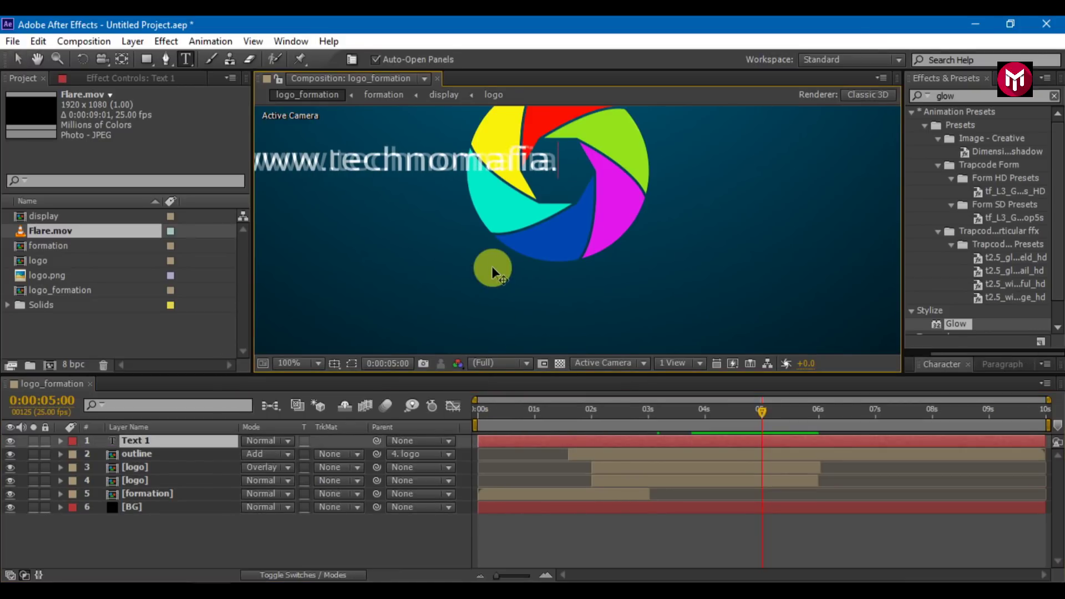
# Centre the website text horizontally and move it below the logo.
pyautogui.moveTo(943, 347); pyautogui.dragTo(963, 280)
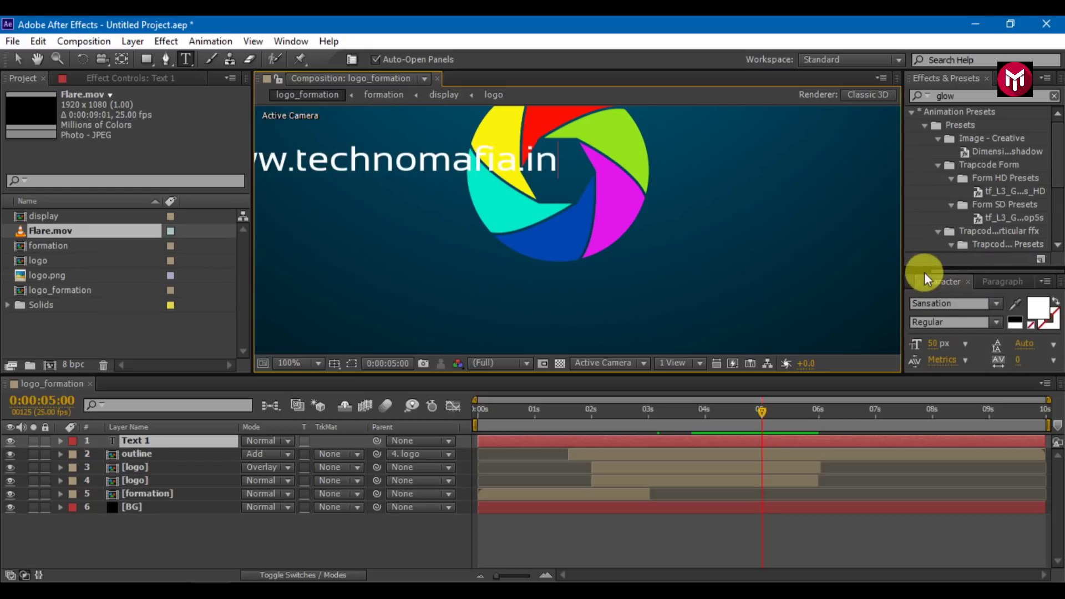
pyautogui.click(892, 253)
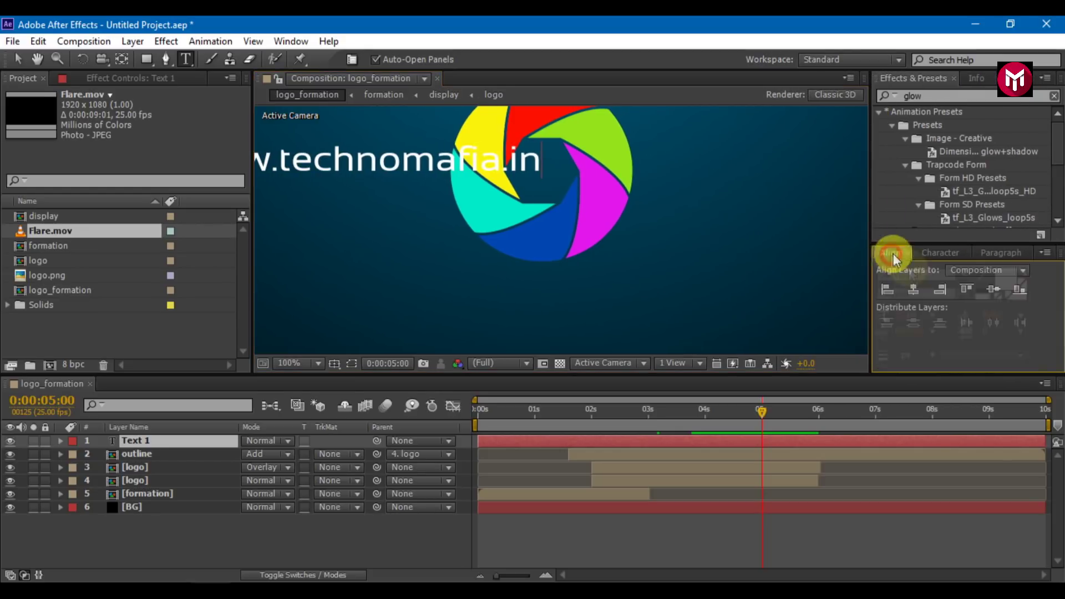
pyautogui.click(913, 289)
pyautogui.click(97, 450)
pyautogui.click(18, 59)
pyautogui.moveTo(509, 161); pyautogui.dragTo(504, 305)
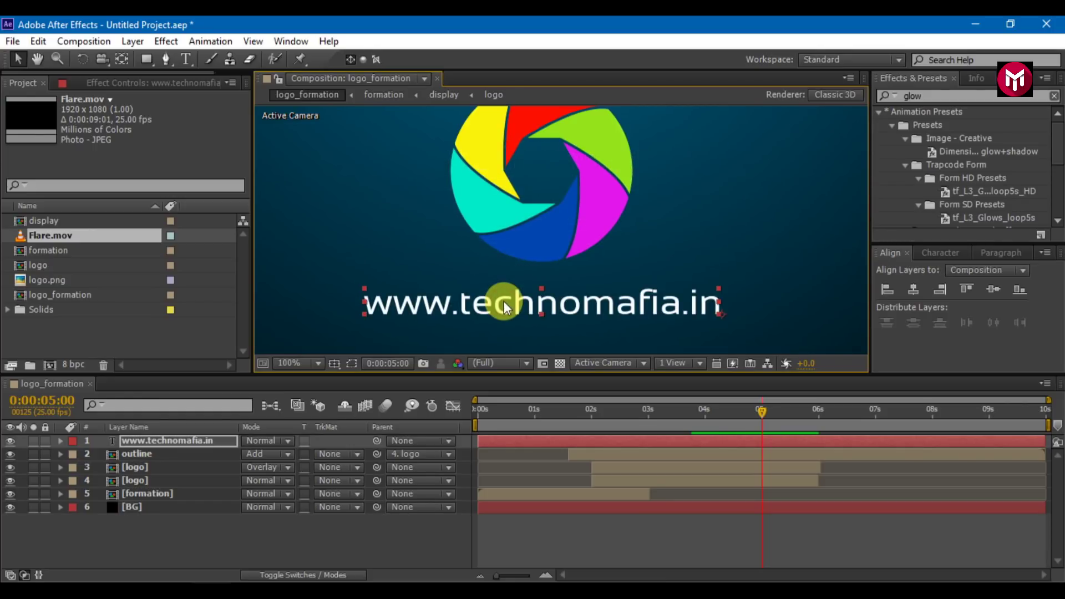
# Pre-compose the website text as 'text' and draw a thin rectangle mask across it.
pyautogui.rightClick(149, 442)
pyautogui.click(183, 485)
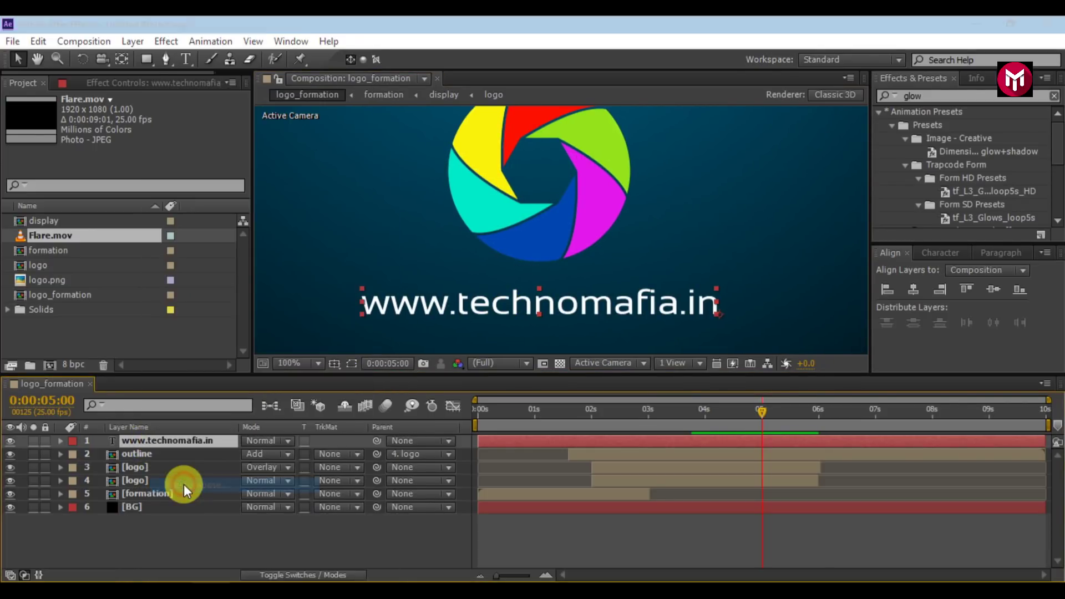
pyautogui.write('text')
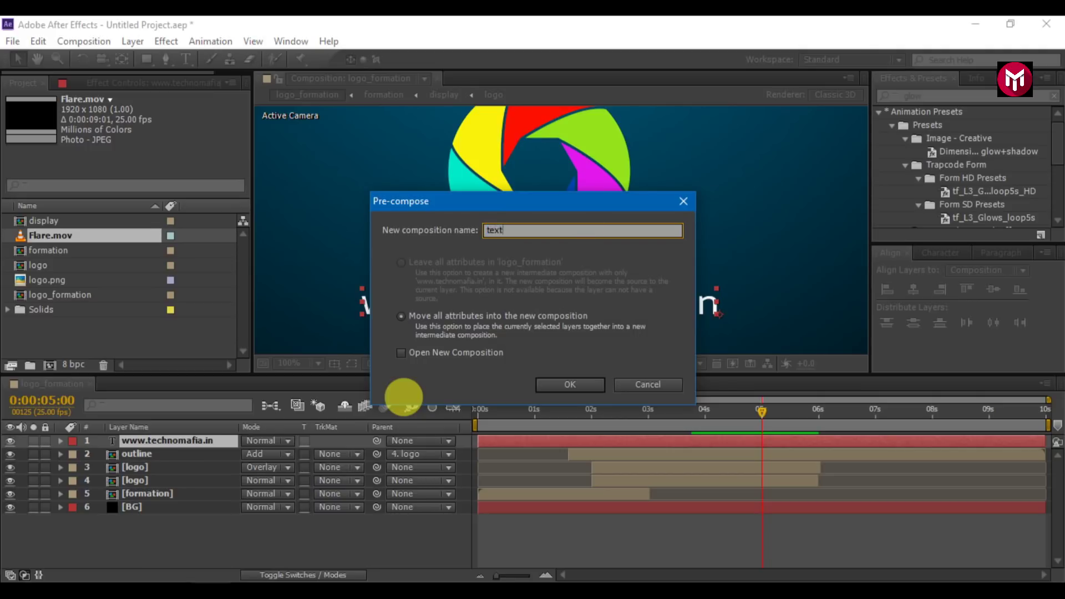
pyautogui.press('Return')
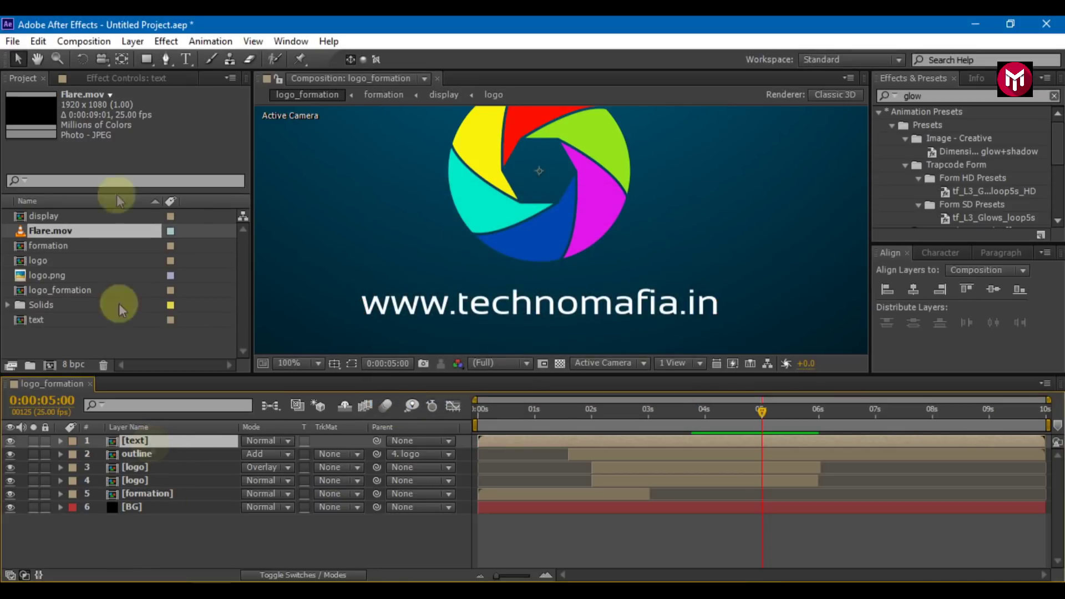
pyautogui.click(146, 59)
pyautogui.moveTo(347, 284); pyautogui.dragTo(724, 323)
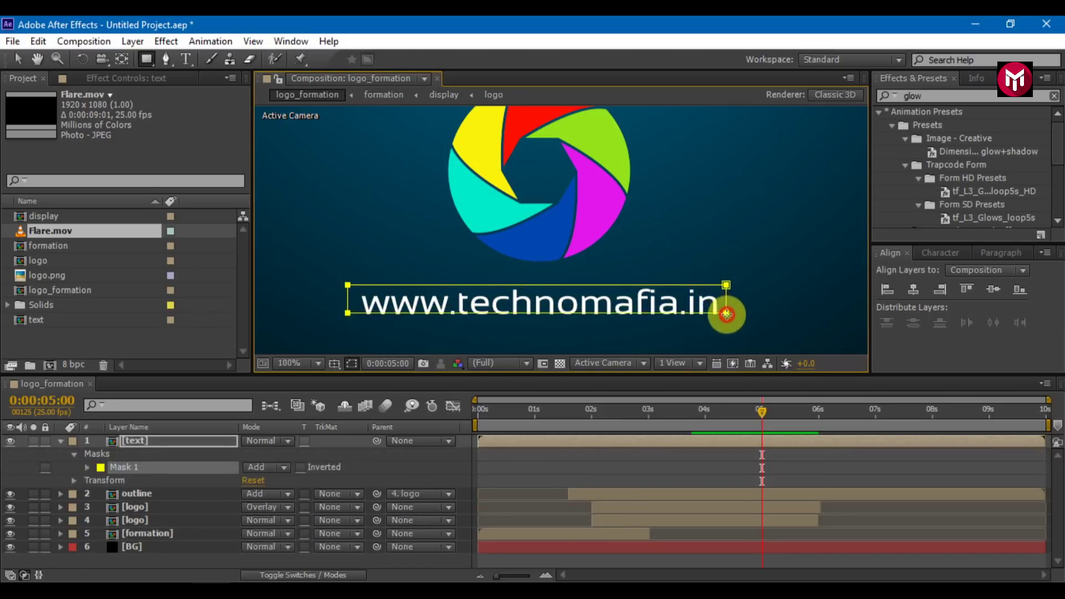
# Trim the text layer to begin at 0:00:02:10 and add Flare.mov to the composition.
pyautogui.click(591, 411)
pyautogui.hotkey('alt', '[')
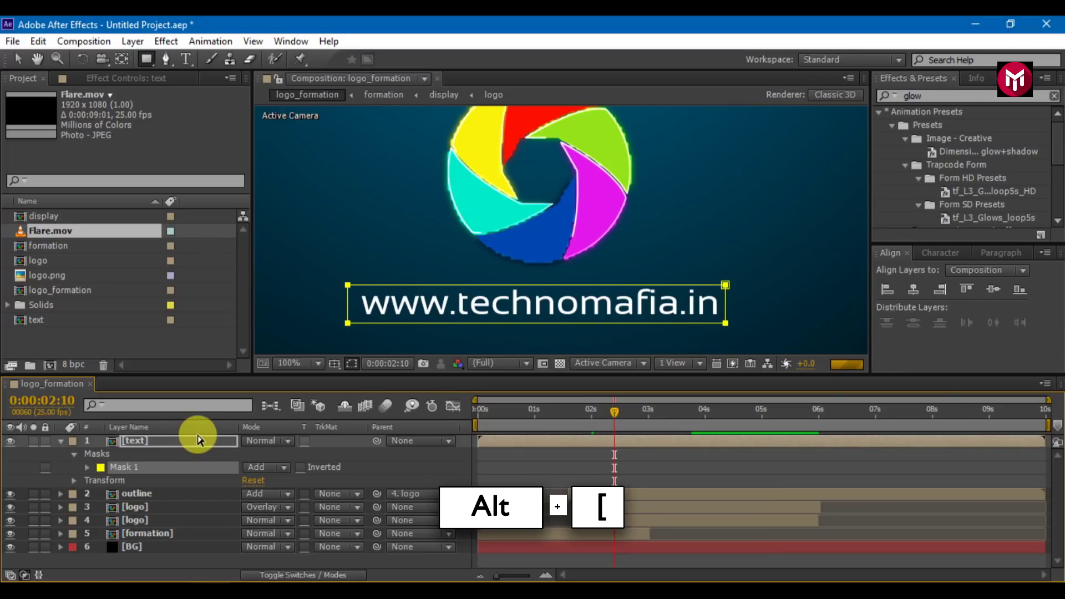
pyautogui.click(60, 441)
pyautogui.moveTo(48, 232); pyautogui.dragTo(134, 438)
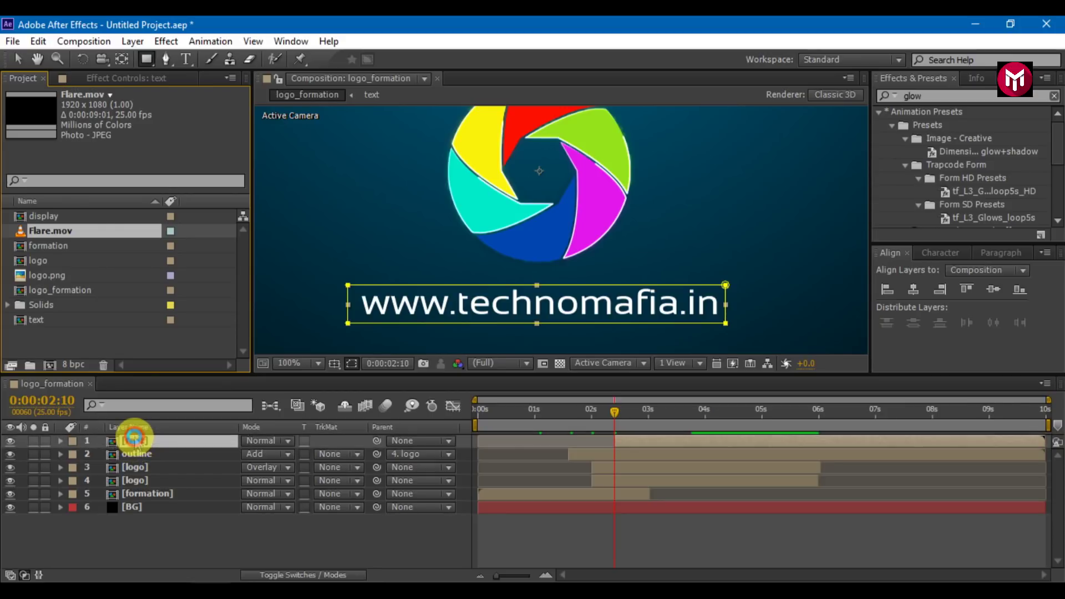
# Set Flare.mov to Add mode, shift it about half a second later, and end it at 0:00:04:01.
pyautogui.click(258, 441)
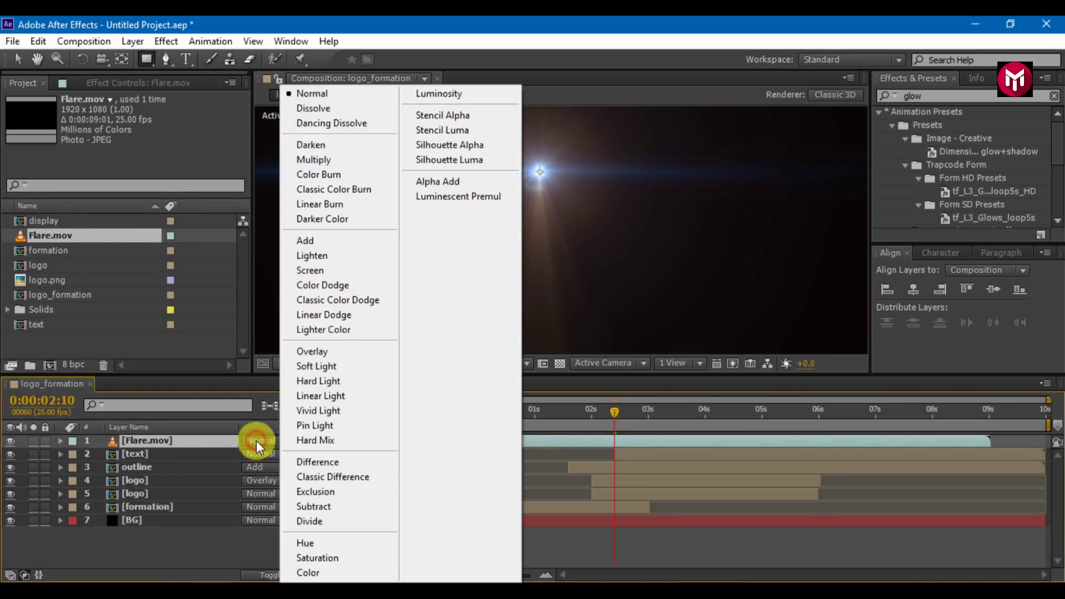
pyautogui.click(299, 239)
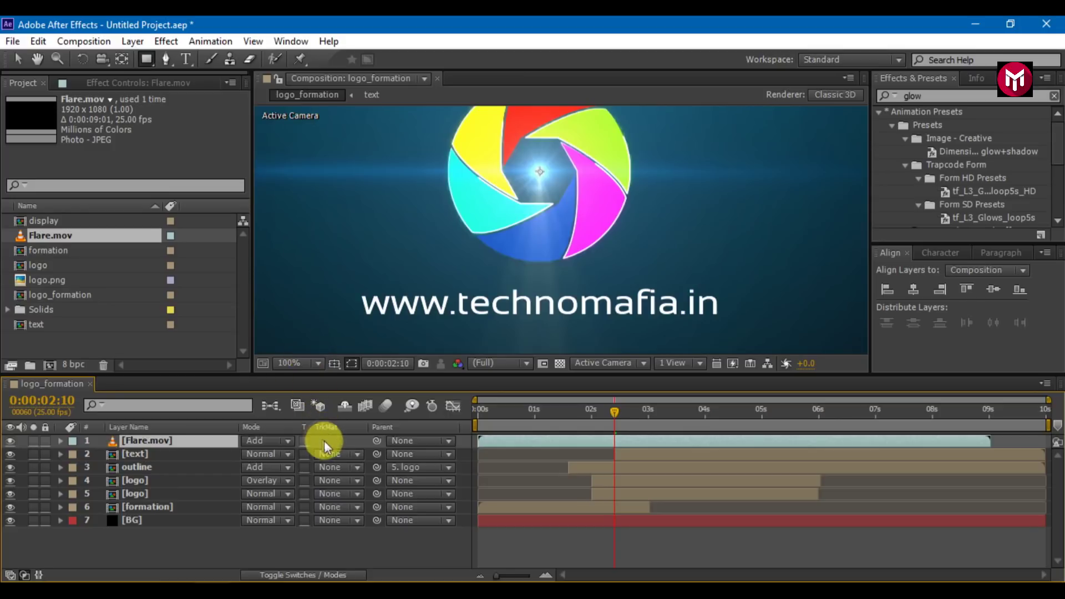
pyautogui.moveTo(586, 441); pyautogui.dragTo(705, 412)
pyautogui.hotkey('alt', ']')
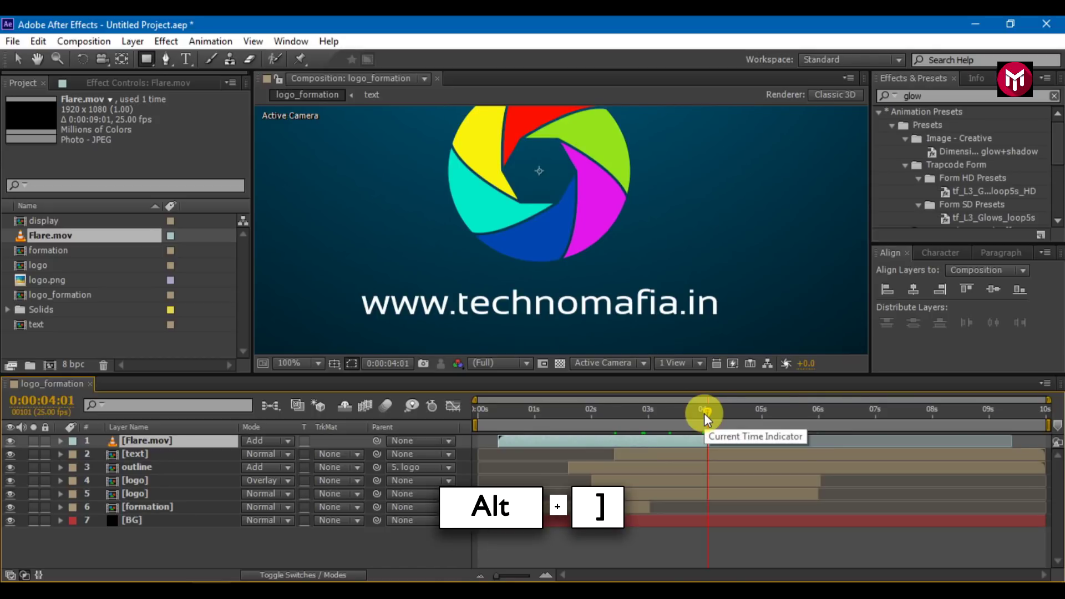
# Duplicate the flare to start near 0:00:04:01 and end the outline layer at 0:00:06:06.
pyautogui.click(214, 545)
pyautogui.click(164, 444)
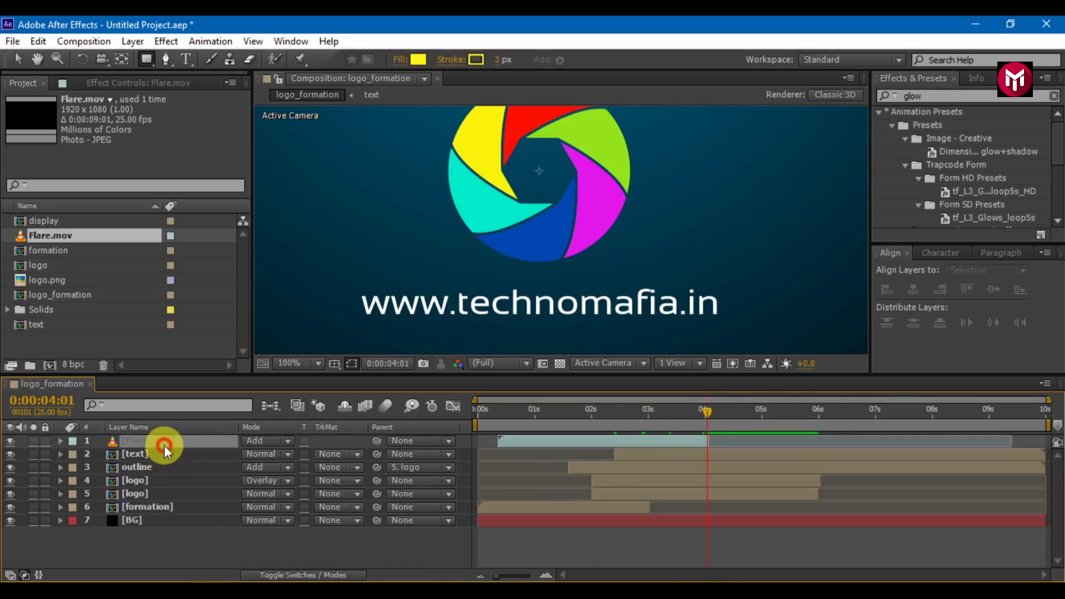
pyautogui.hotkey('ctrl', 'd')
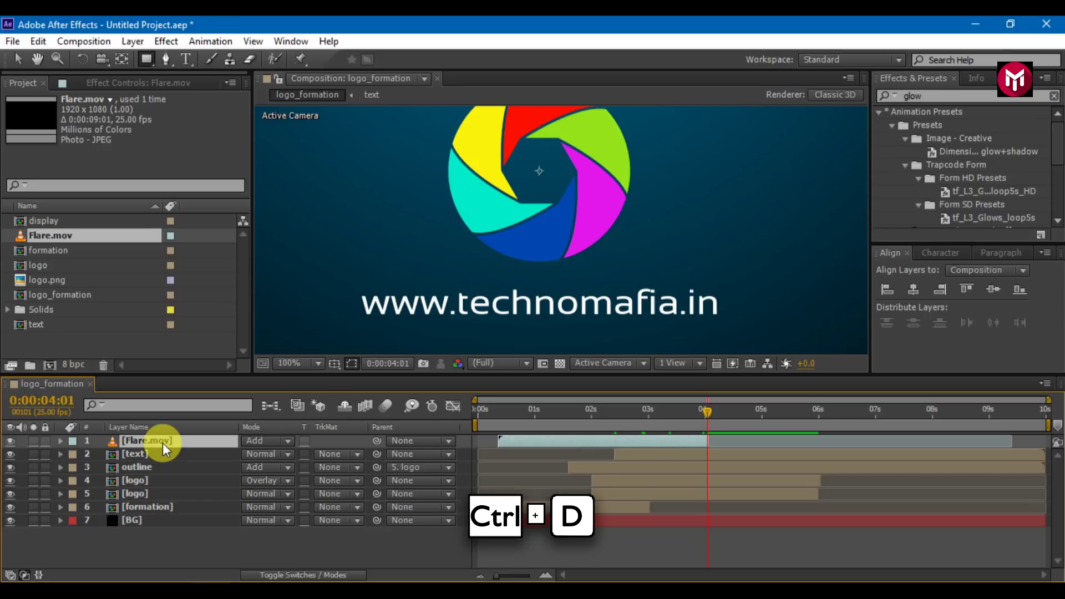
pyautogui.moveTo(590, 437); pyautogui.dragTo(814, 438)
pyautogui.click(763, 412)
pyautogui.moveTo(763, 411); pyautogui.dragTo(764, 445)
pyautogui.click(801, 411)
pyautogui.hotkey('alt', ']')
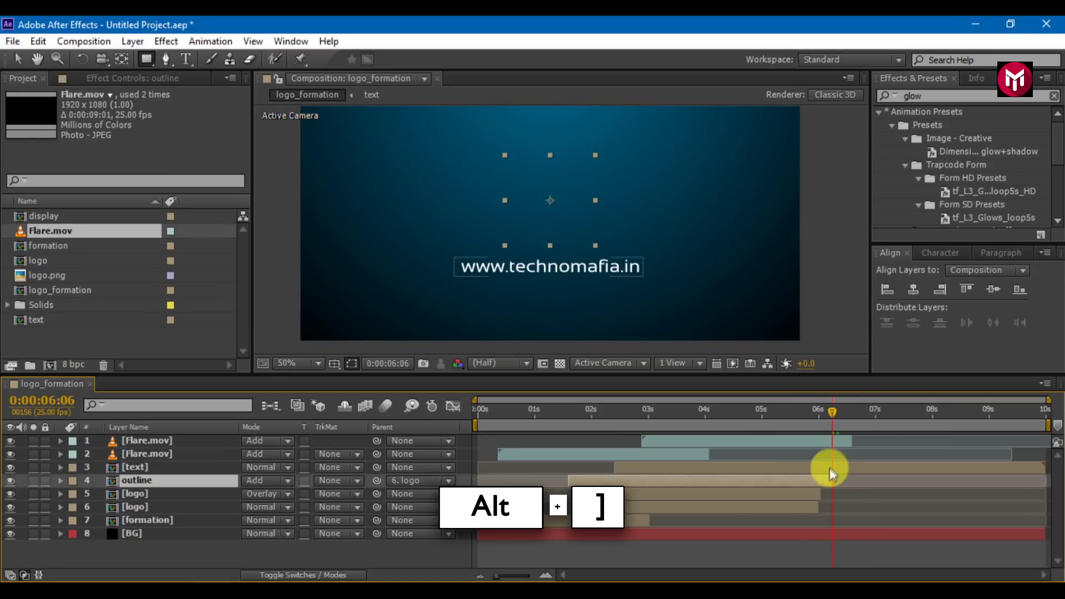
# End the text layer and the top Flare.mov layer at 0:00:06:06.
pyautogui.click(219, 469)
pyautogui.hotkey('alt', ']')
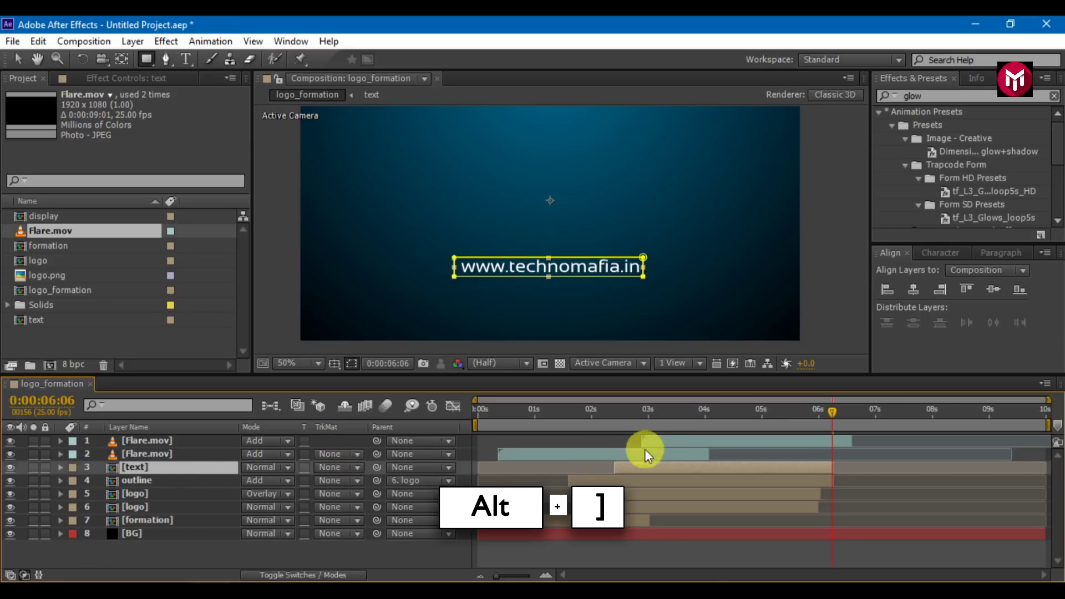
pyautogui.click(167, 439)
pyautogui.hotkey('alt', ']')
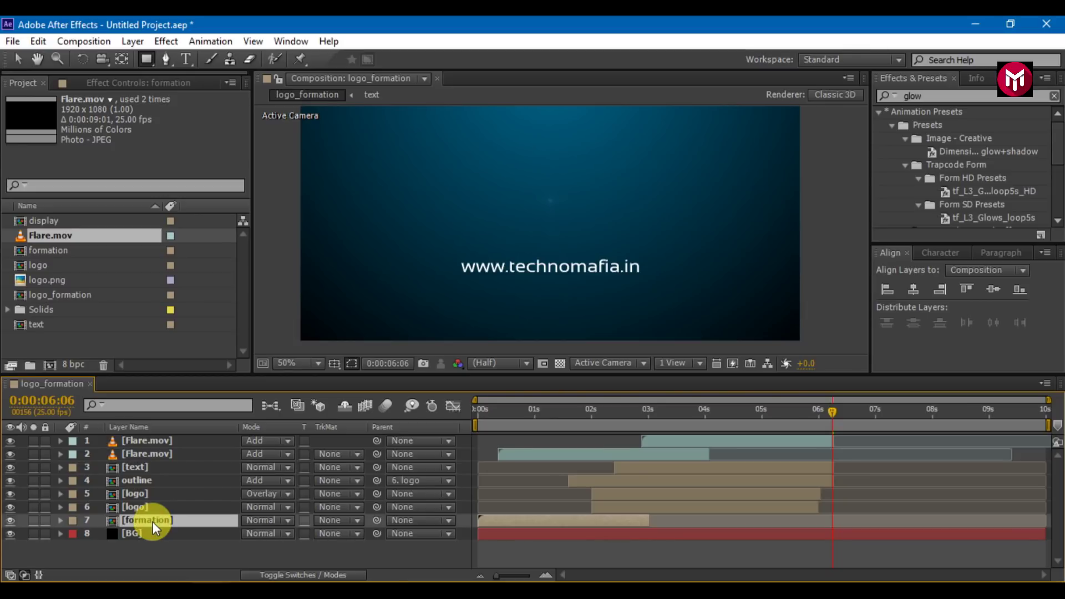
# Duplicate the formation layer, time-reverse it, move it to around 6 seconds, and preview.
pyautogui.hotkey('ctrl', 'd')
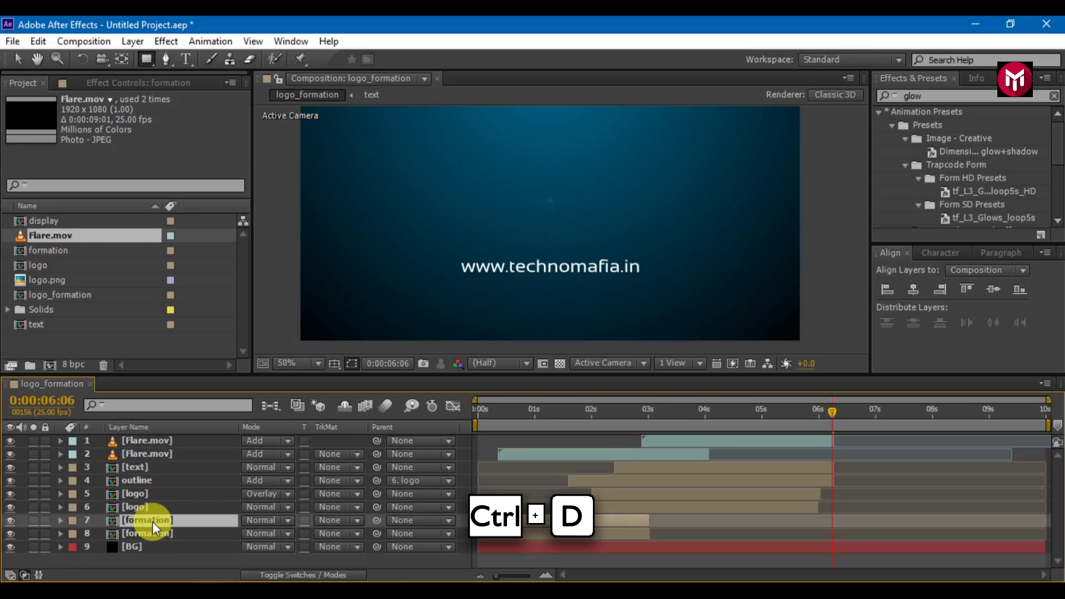
pyautogui.rightClick(152, 522)
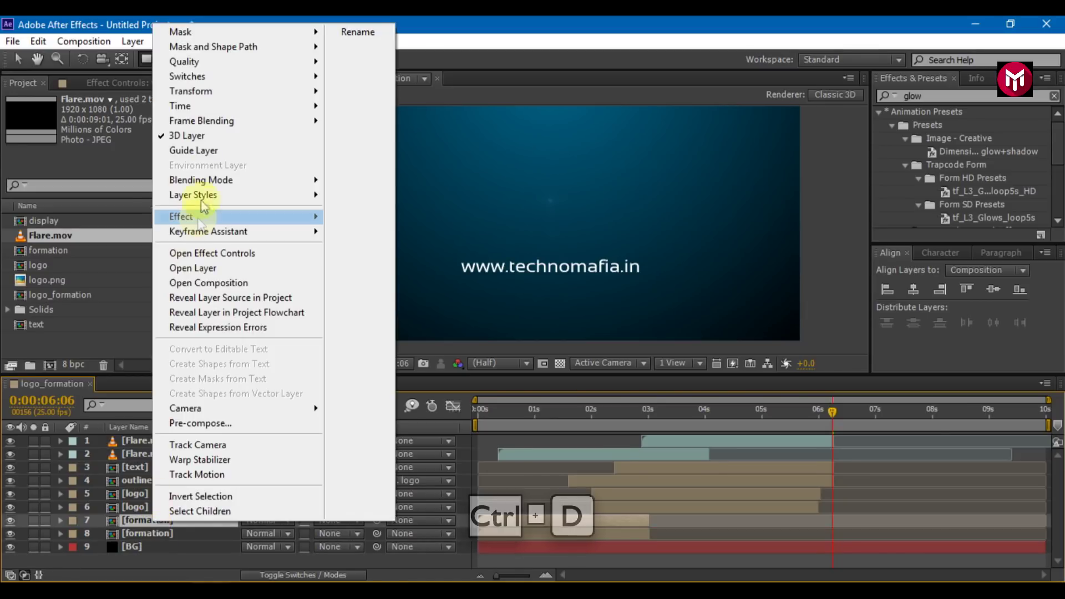
pyautogui.moveTo(225, 108)
pyautogui.click(357, 124)
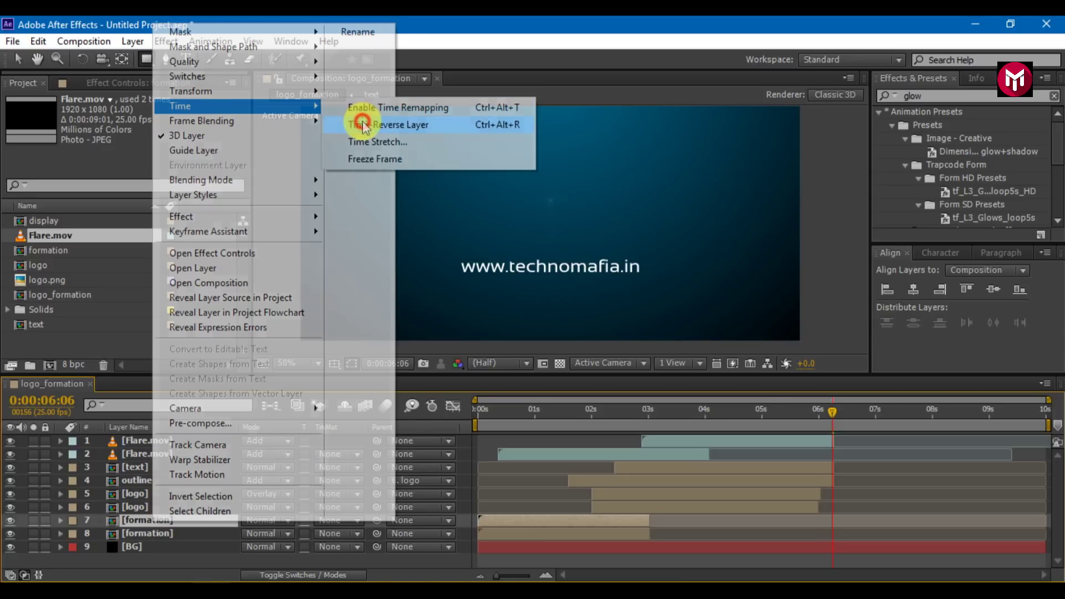
pyautogui.moveTo(509, 519); pyautogui.dragTo(807, 516)
pyautogui.press('space')
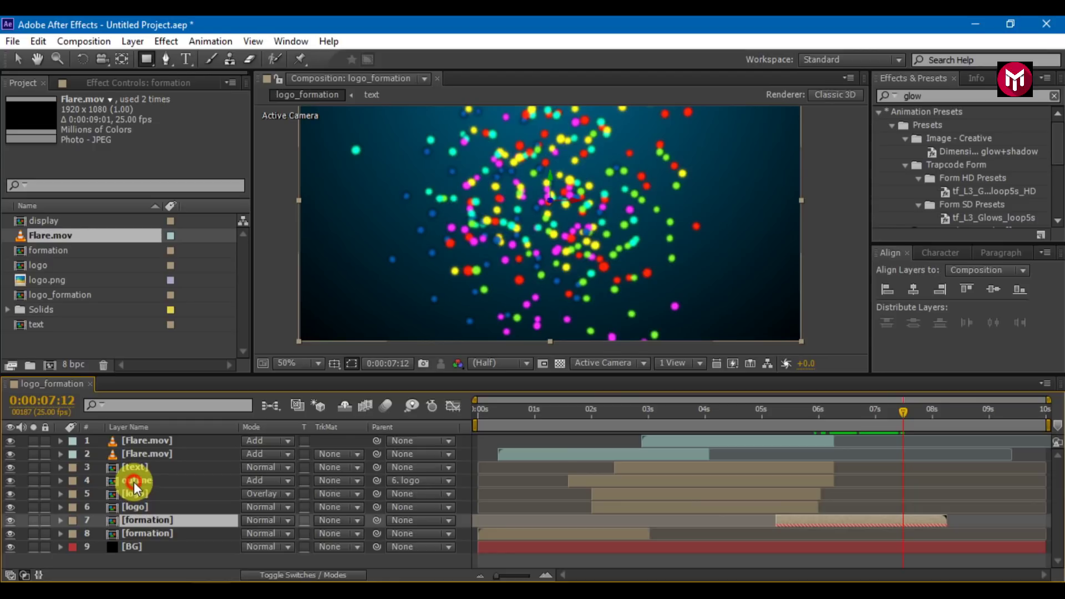
# Copy the outline's six Vegas Rotation and Start Opacity keyframes and paste them at 0:00:05:00.
pyautogui.click(134, 482)
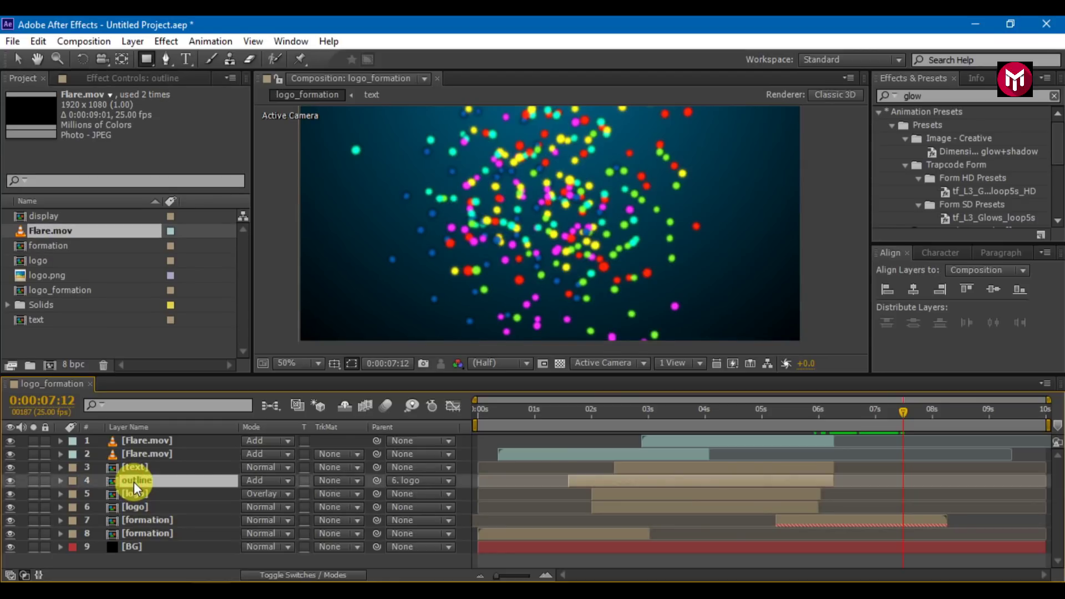
pyautogui.press('u')
pyautogui.click(587, 516)
pyautogui.moveTo(635, 501); pyautogui.dragTo(563, 524)
pyautogui.hotkey('ctrl', 'c')
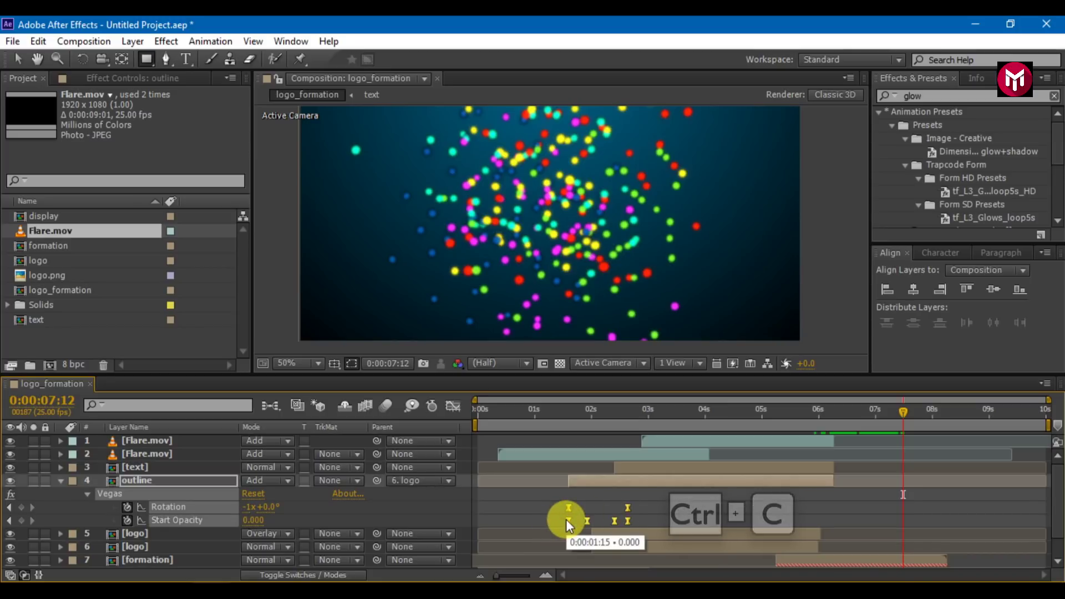
pyautogui.click(761, 414)
pyautogui.hotkey('ctrl', 'v')
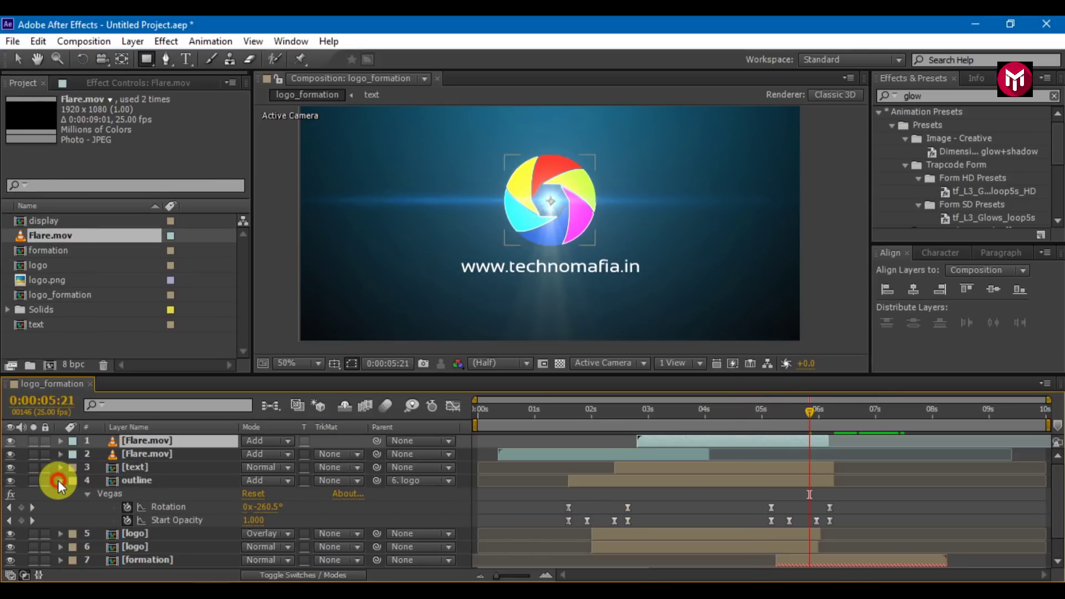
# Keyframe the website text's Opacity from 100% at 0:00:05:14 to 0% at 0:00:06:02.
pyautogui.click(60, 481)
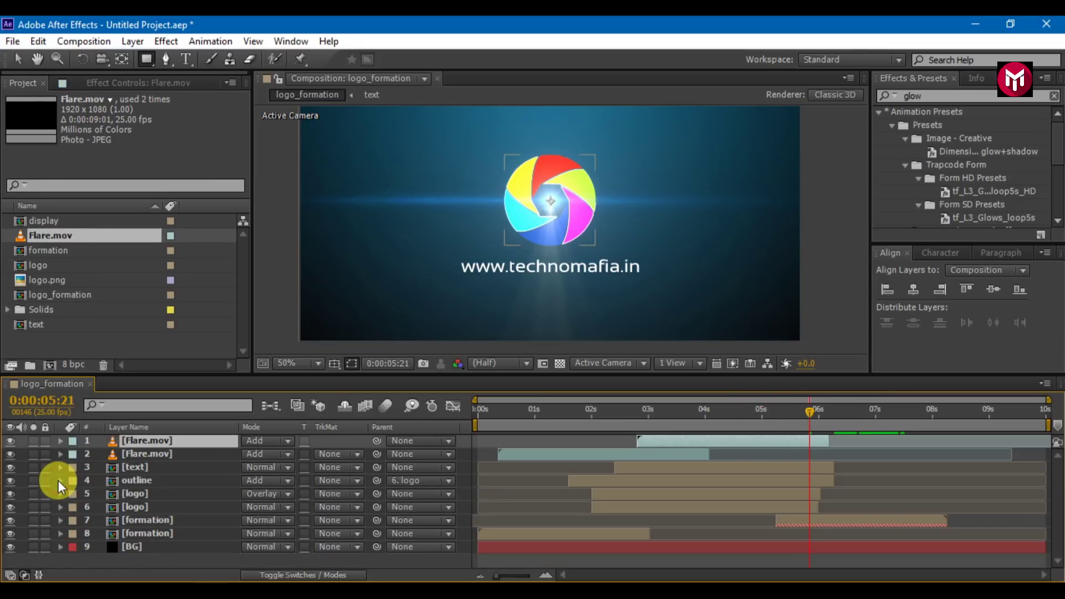
pyautogui.click(141, 469)
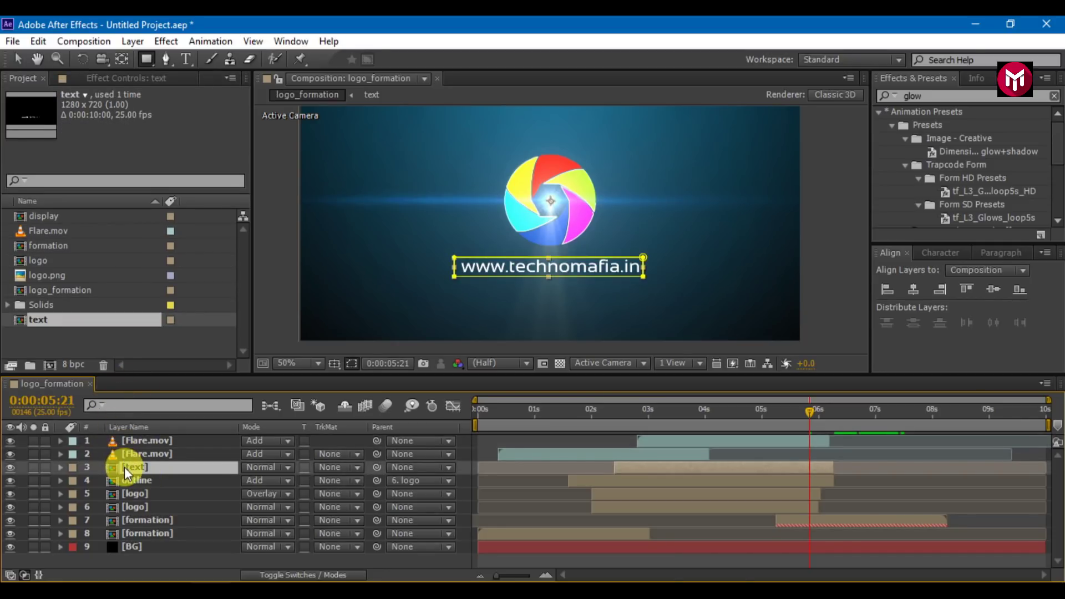
pyautogui.press('p')
pyautogui.click(823, 411)
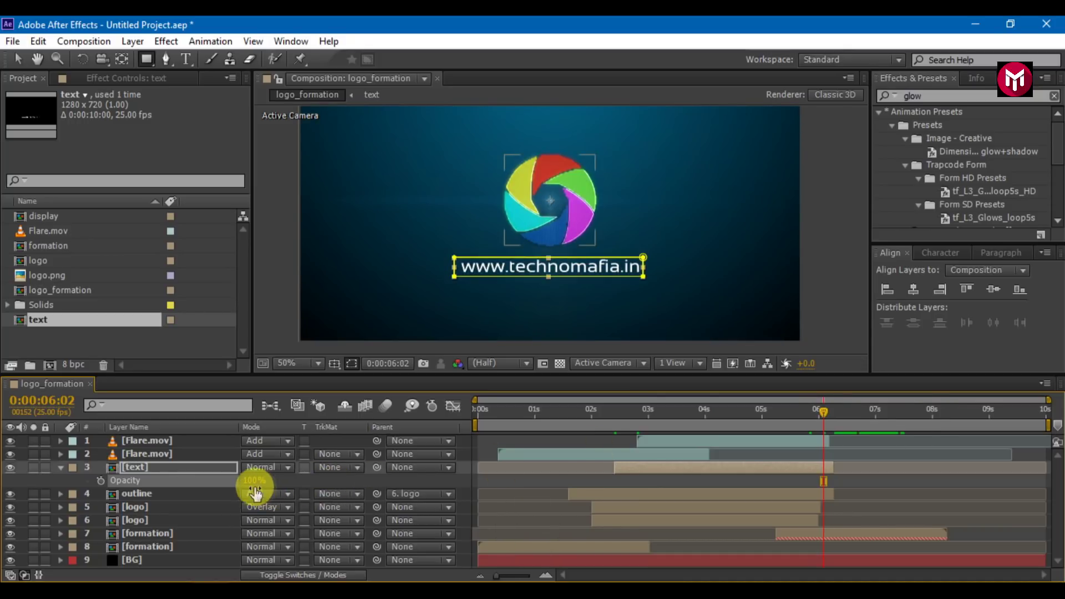
pyautogui.click(101, 481)
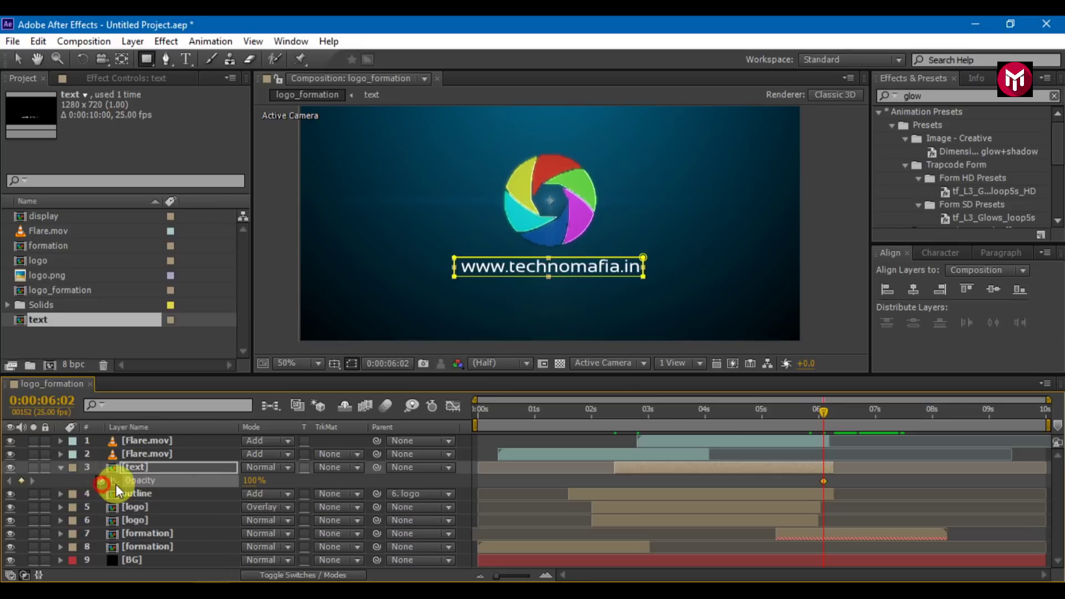
pyautogui.click(253, 480)
pyautogui.write('0')
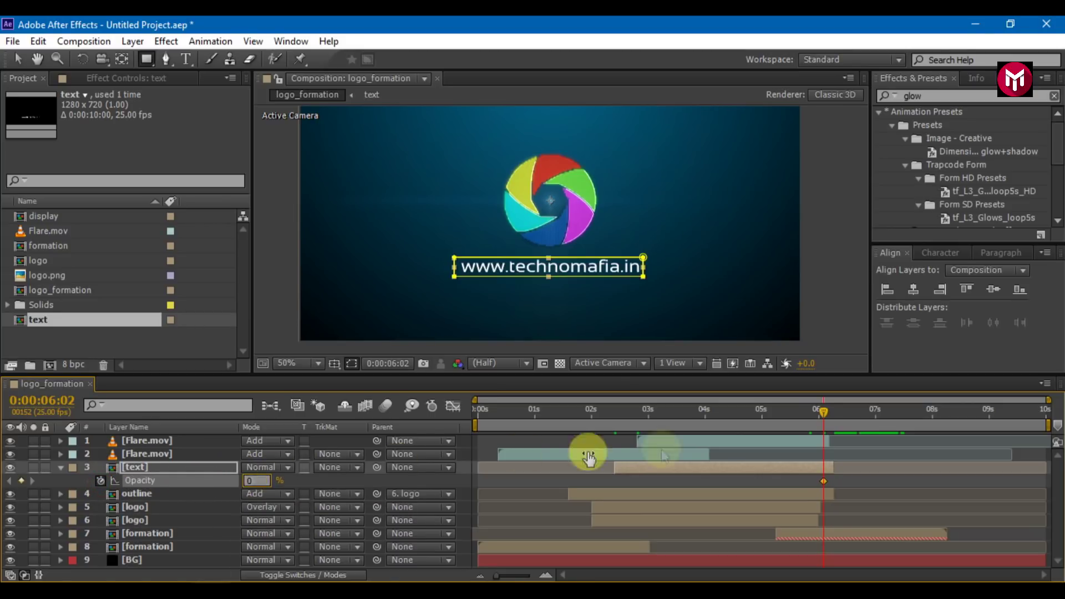
pyautogui.press('Return')
pyautogui.click(794, 415)
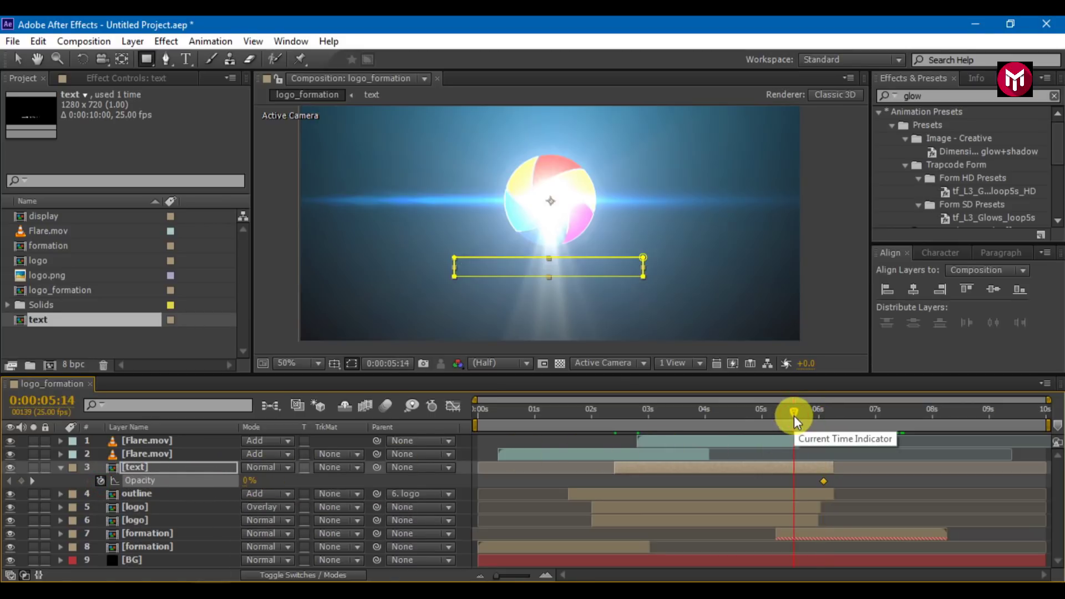
pyautogui.click(245, 482)
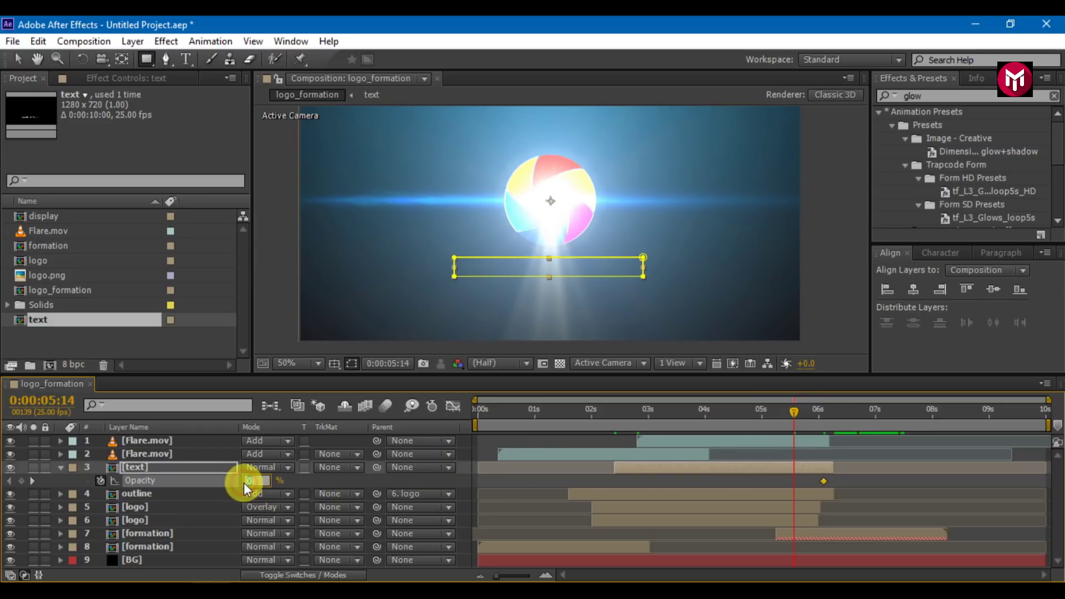
pyautogui.press('Return')
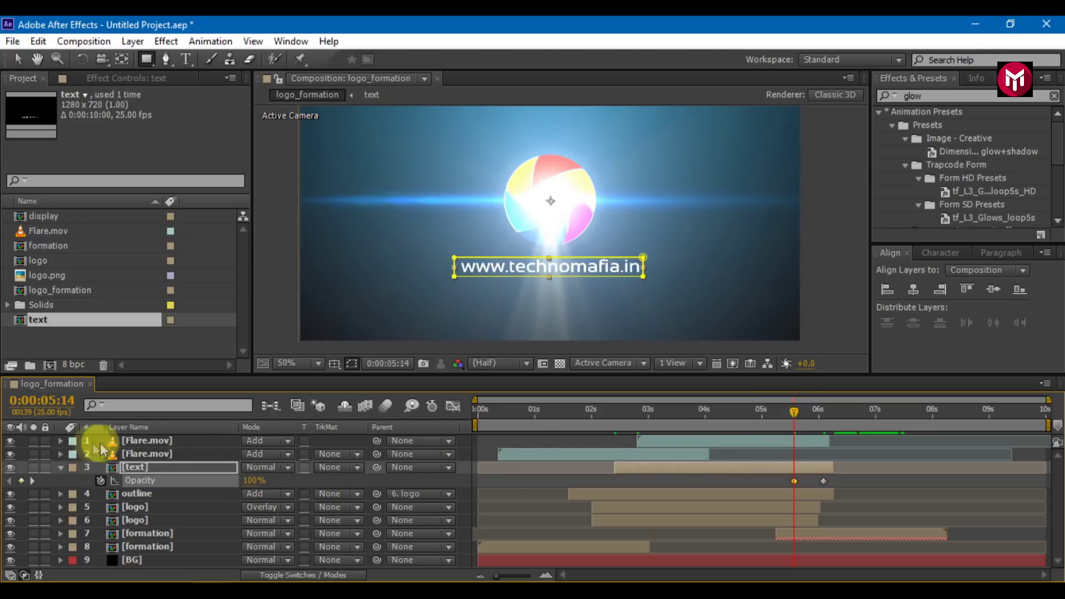
pyautogui.click(61, 467)
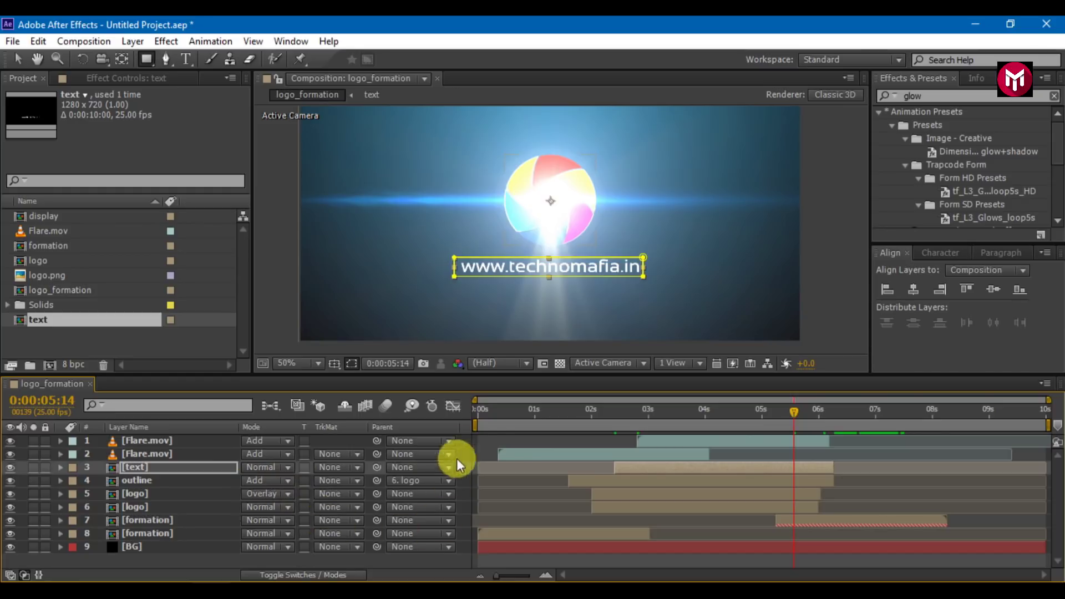